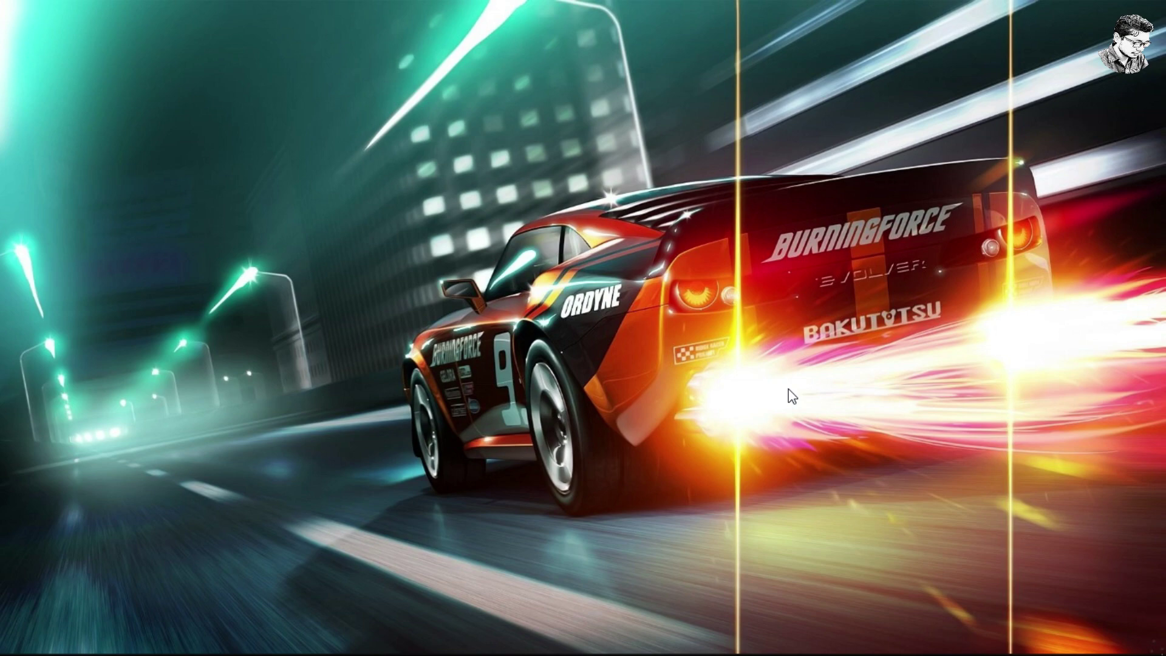
- Restore the Chrome window showing Freepik's free vector 'logos' search results
click(18, 642)
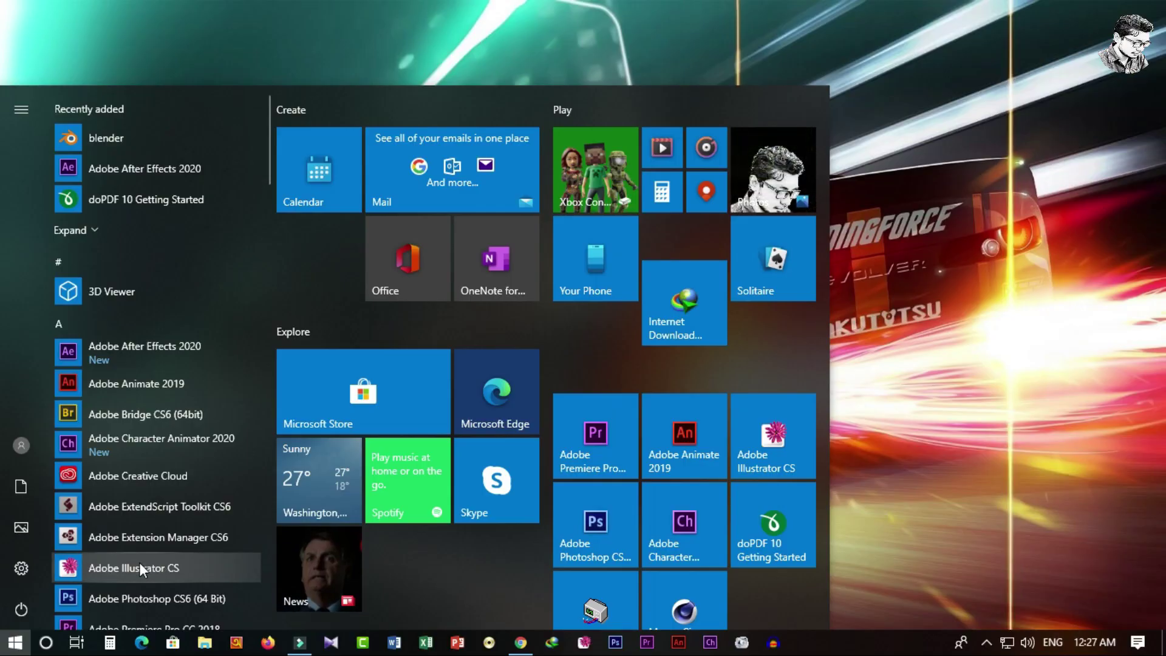
click(978, 331)
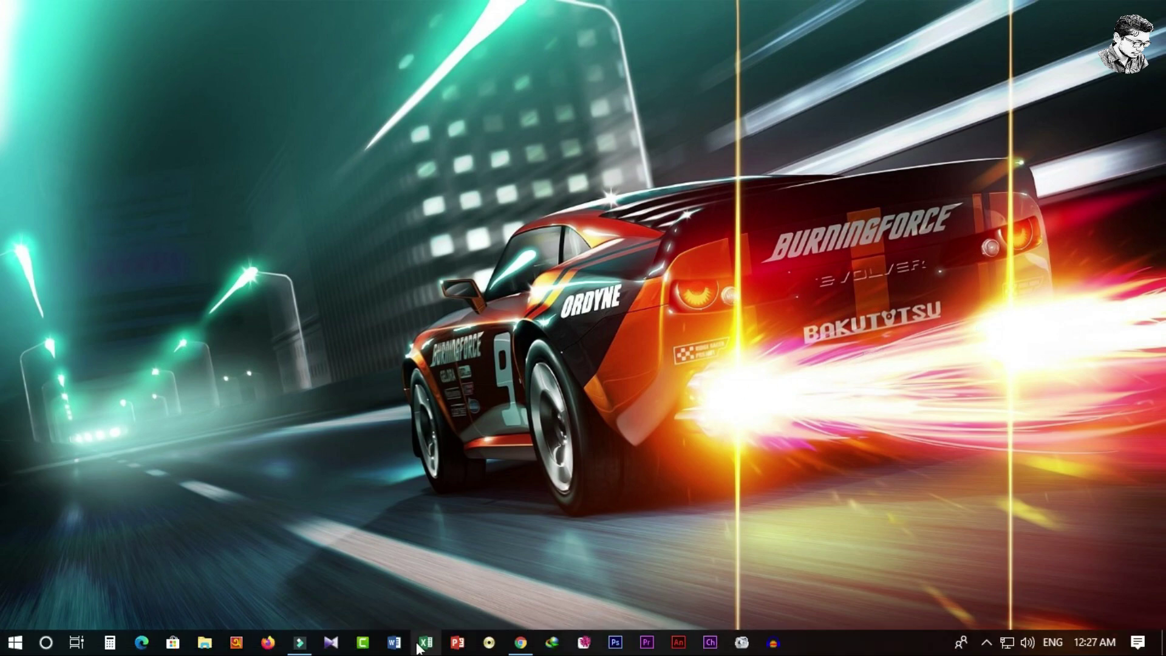
click(526, 642)
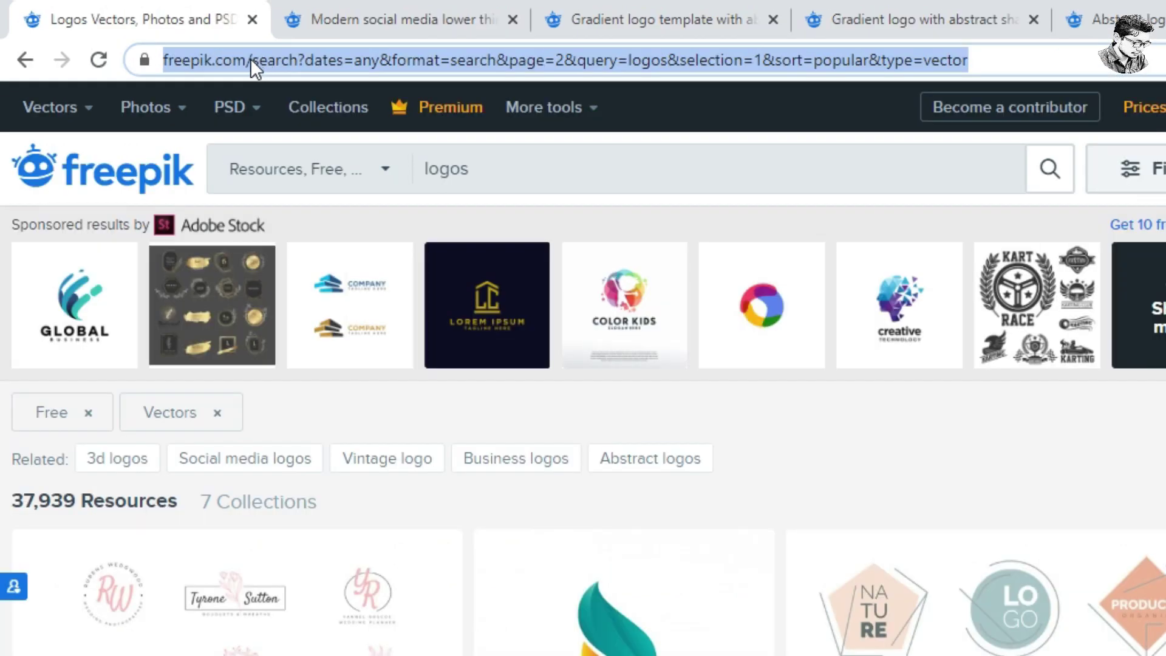
click(193, 43)
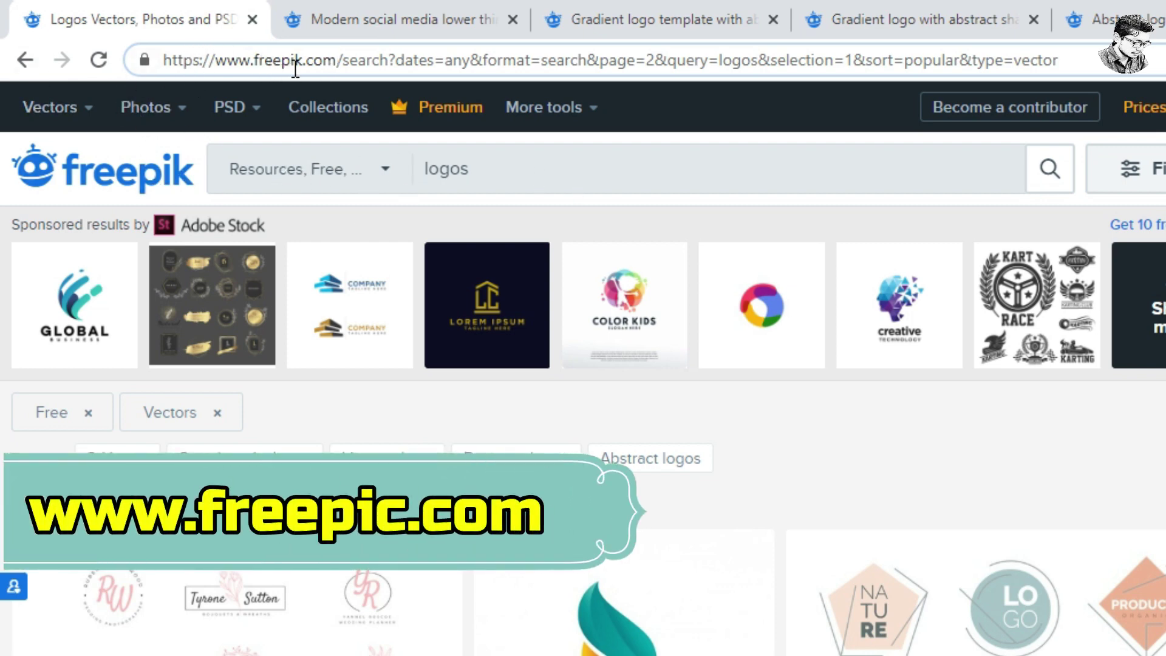
drag(336, 63, 164, 49)
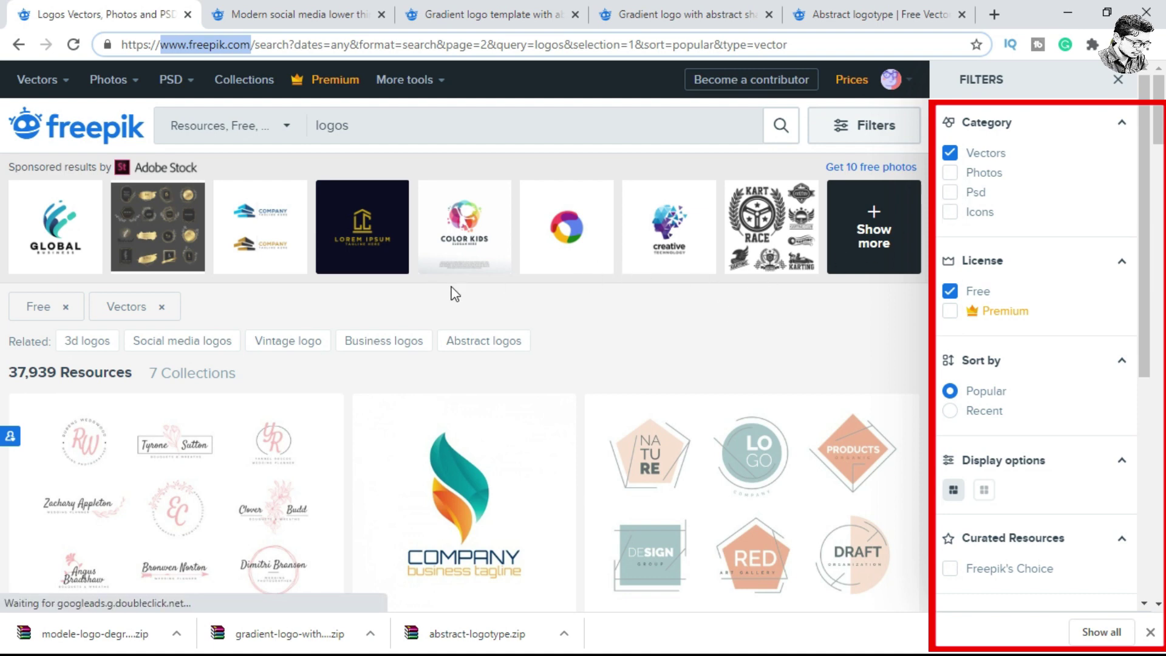
- Scroll down through the free vector logo results to the page count of 759
scroll(589, 294, down, 4)
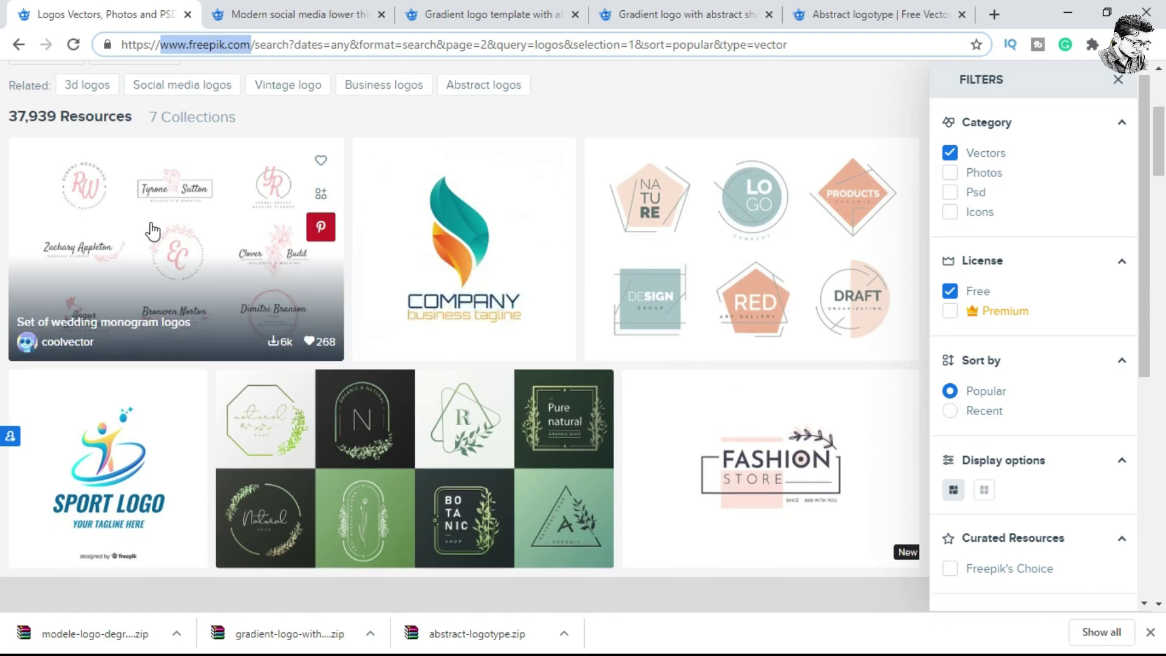
scroll(211, 261, down, 7)
scroll(364, 352, down, 6)
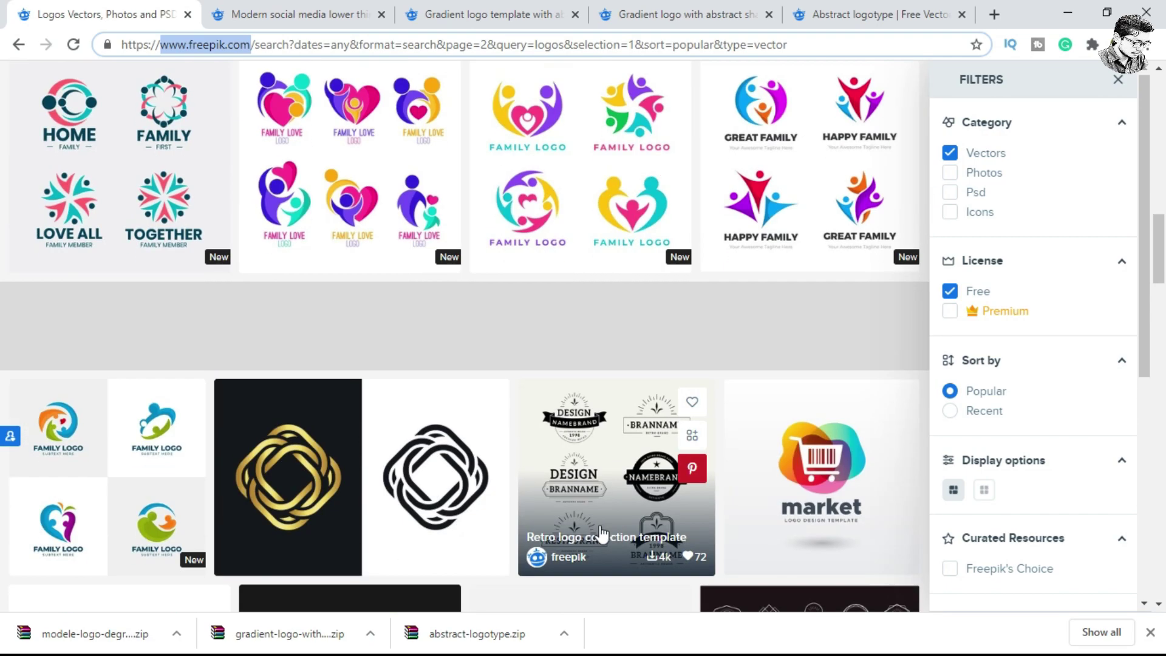
scroll(546, 461, down, 6)
scroll(616, 515, down, 6)
scroll(616, 515, down, 6)
scroll(627, 510, down, 5)
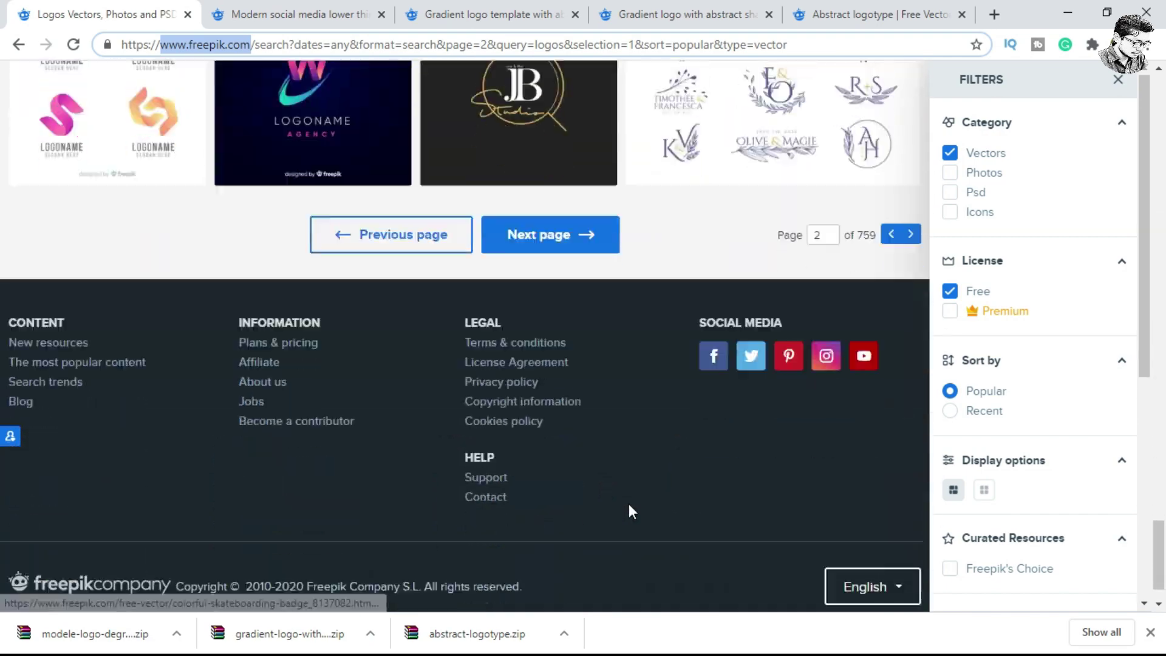
scroll(628, 511, down, 1)
scroll(820, 269, up, 1)
scroll(671, 328, up, 5)
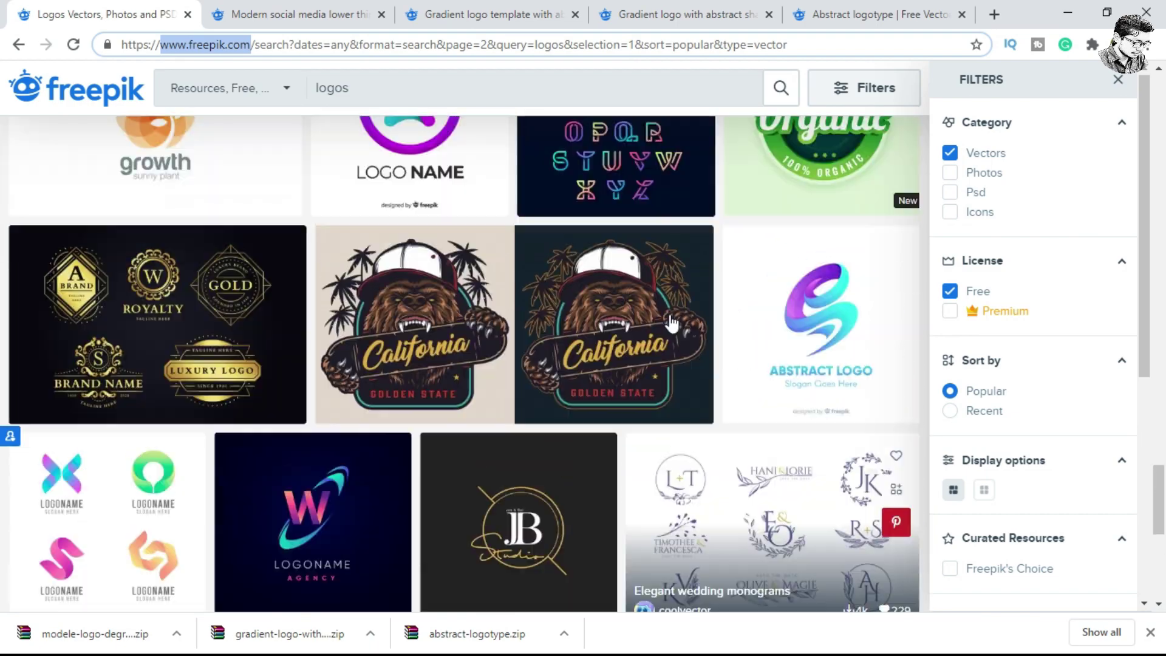
scroll(617, 333, up, 5)
scroll(595, 341, up, 5)
scroll(595, 340, up, 5)
scroll(593, 338, up, 5)
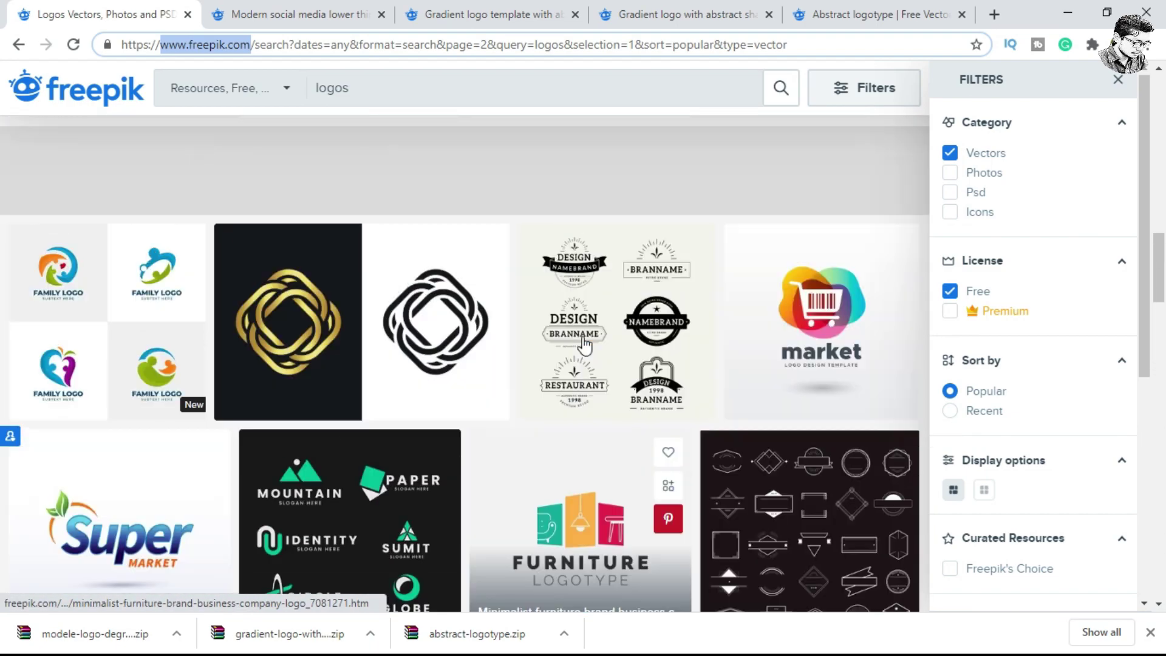
scroll(589, 340, up, 3)
scroll(577, 341, up, 3)
scroll(438, 331, up, 5)
scroll(369, 317, up, 4)
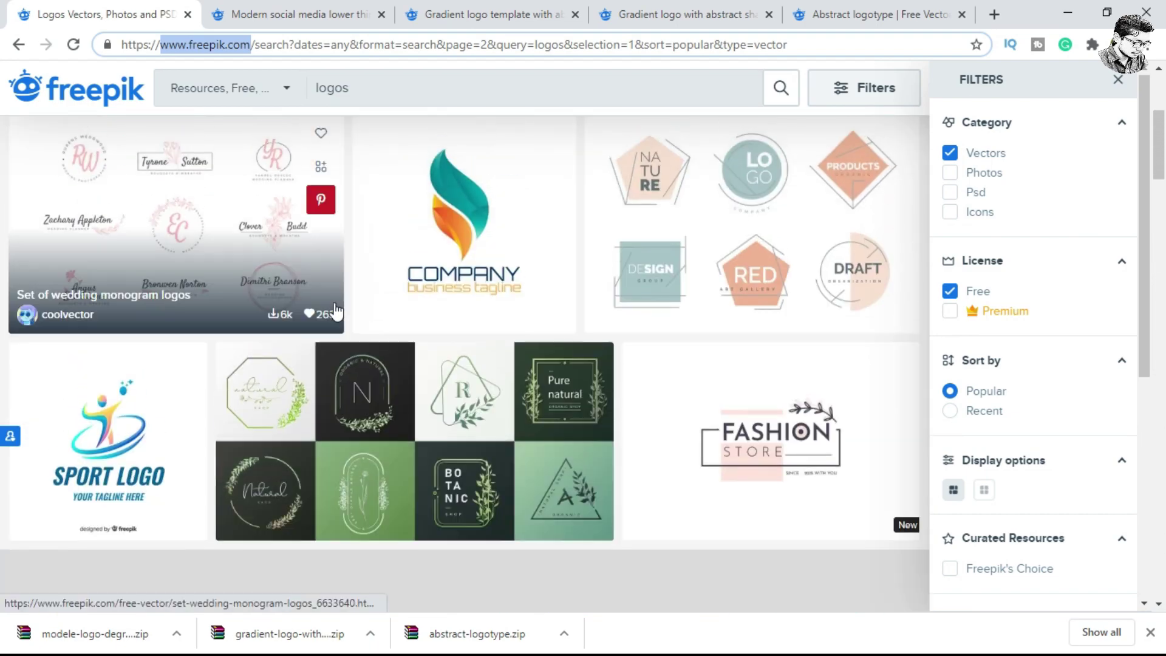
scroll(346, 313, up, 3)
scroll(320, 308, up, 2)
scroll(328, 307, down, 3)
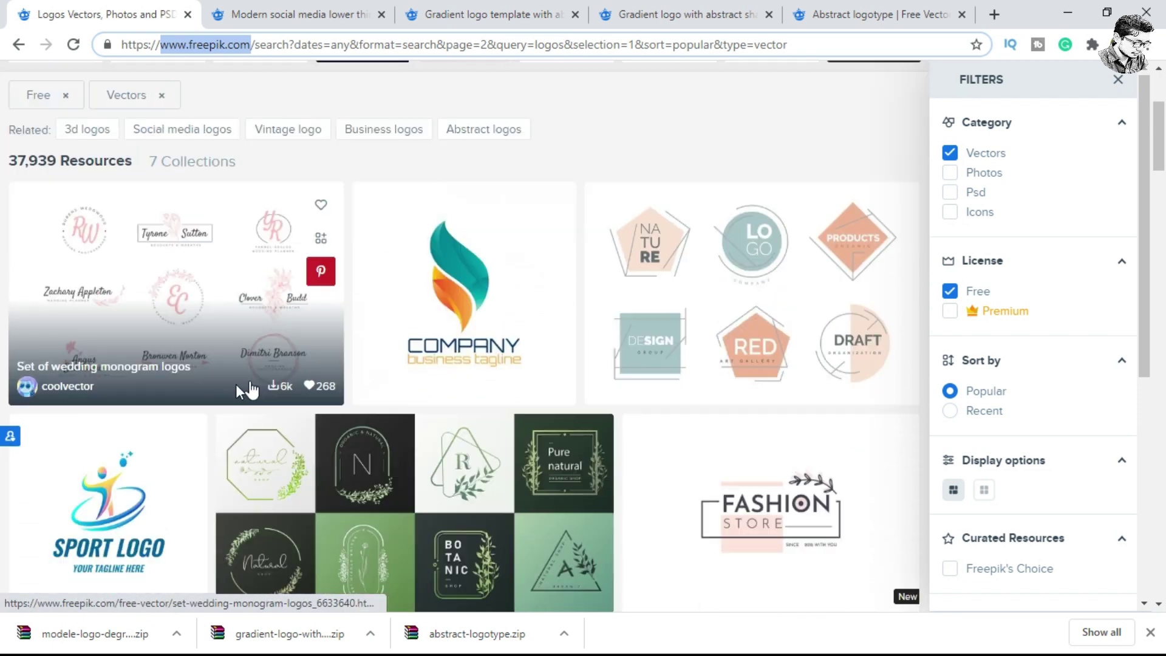
scroll(425, 301, down, 1)
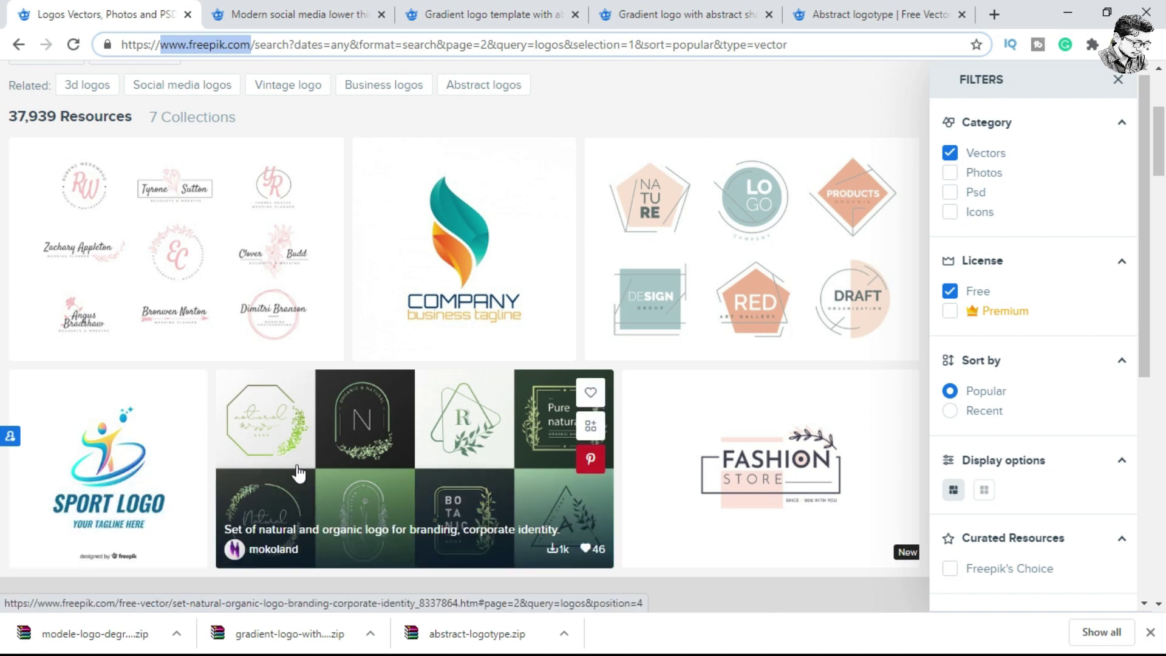
scroll(293, 458, down, 1)
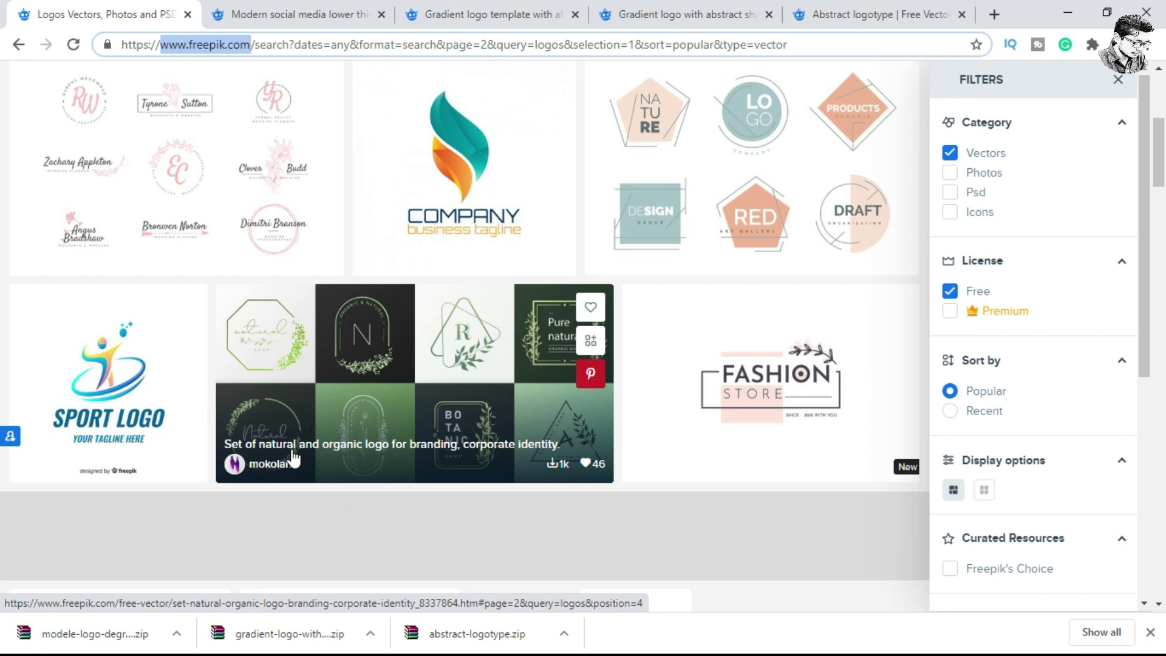
scroll(703, 412, down, 2)
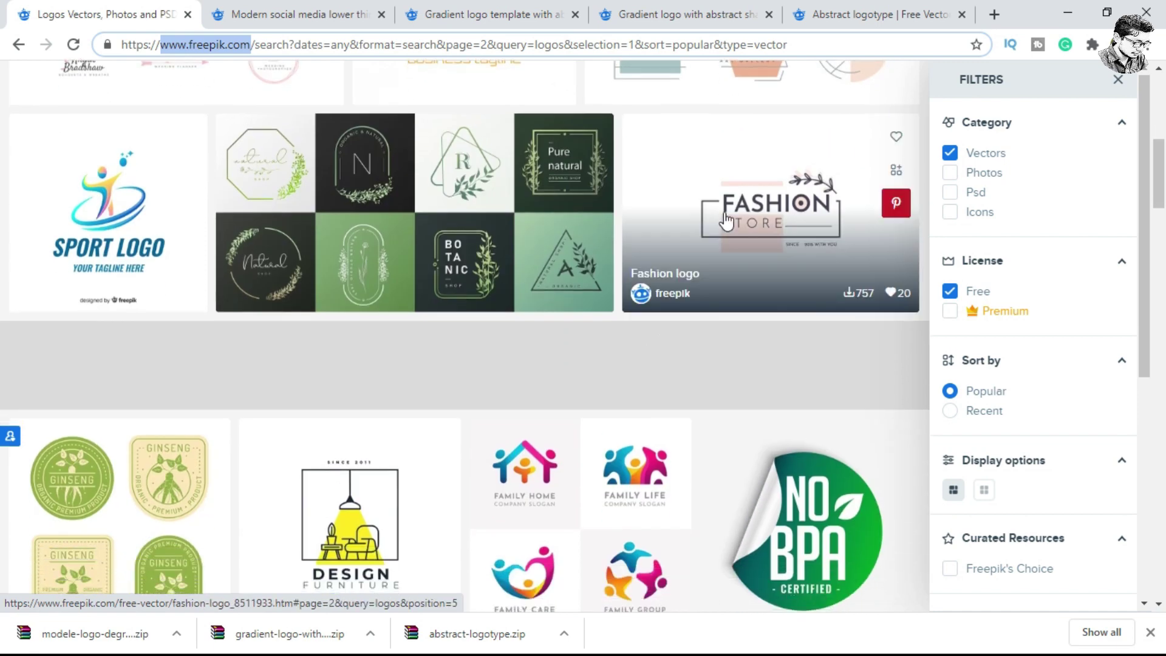
scroll(266, 380, down, 2)
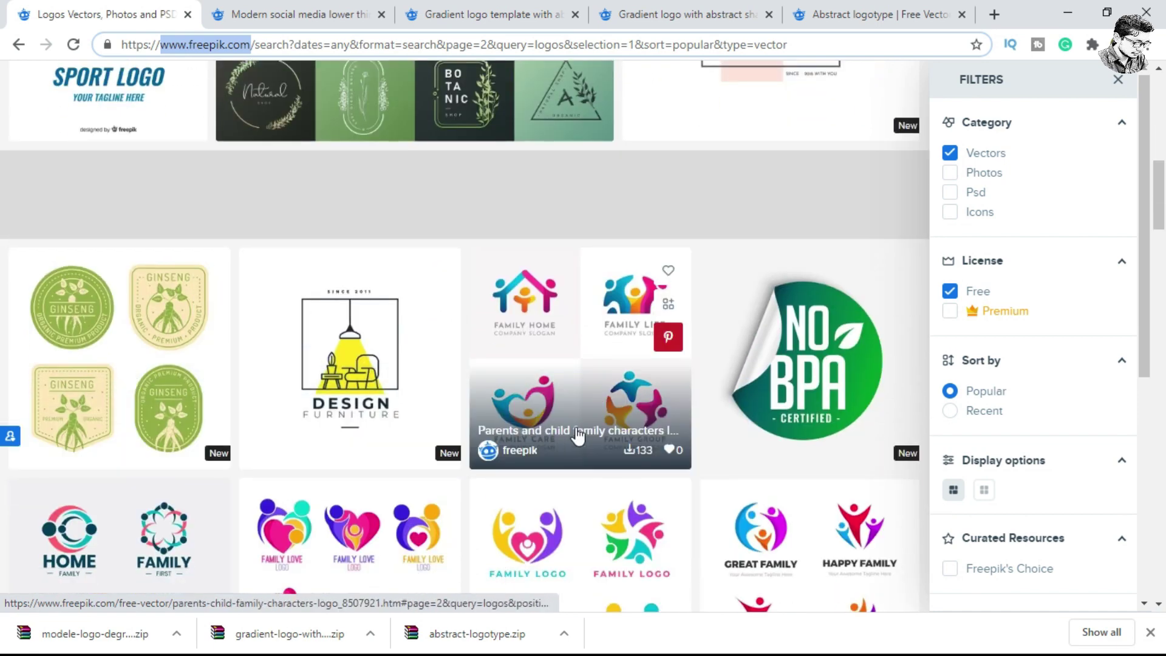
scroll(578, 437, down, 3)
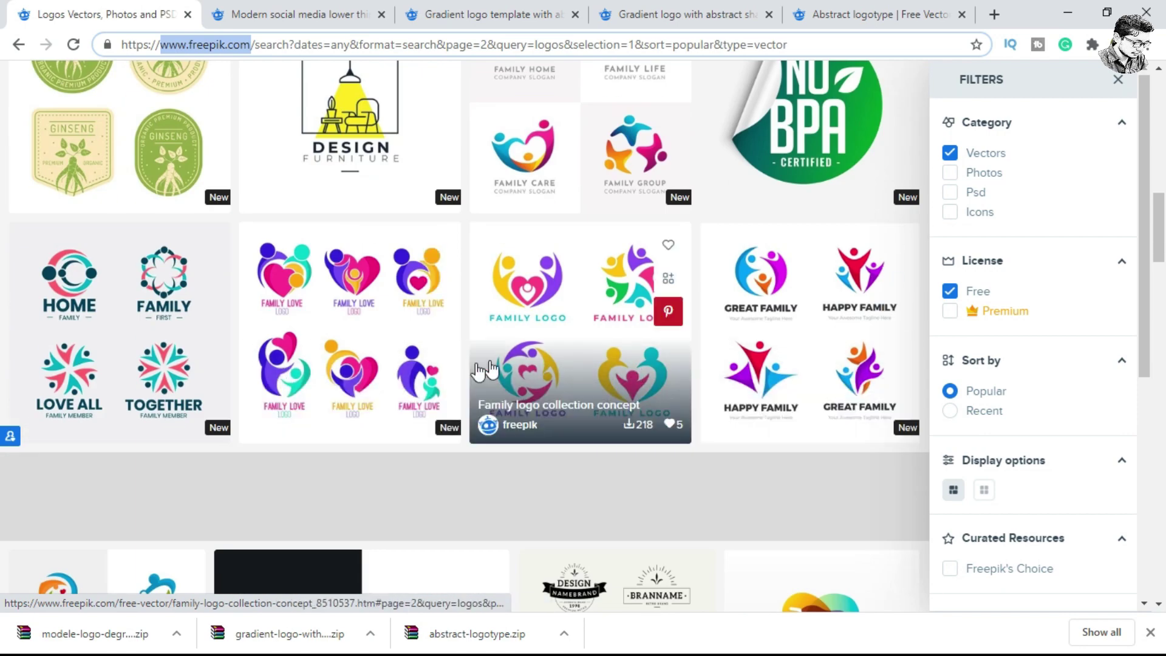
scroll(243, 376, down, 2)
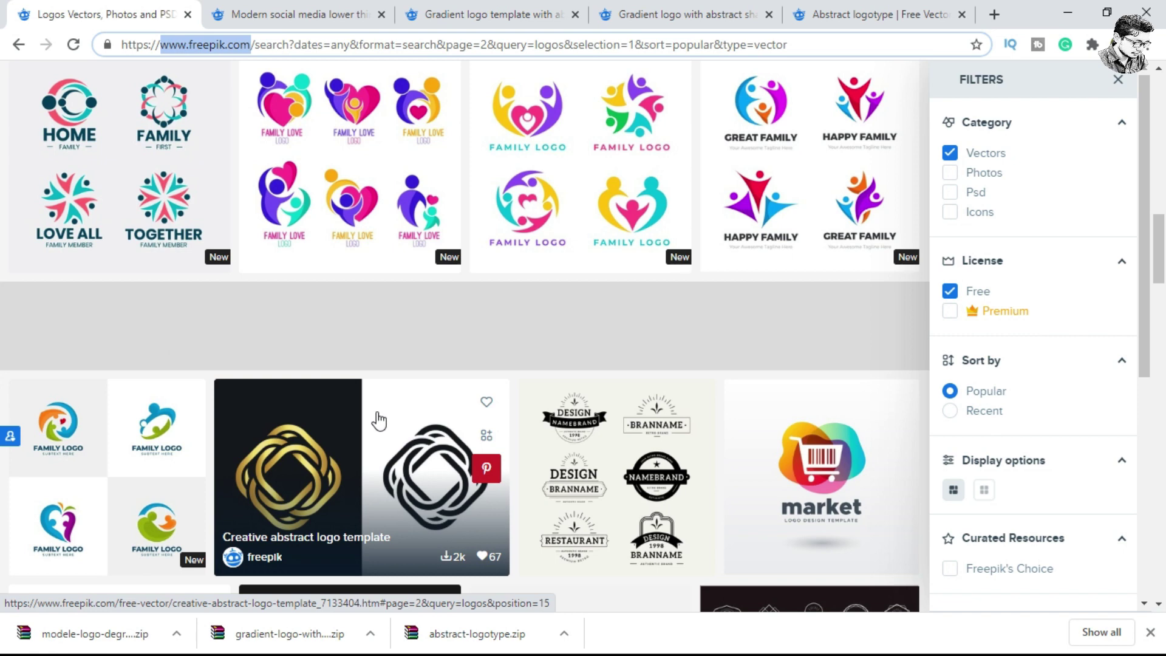
scroll(243, 364, down, 2)
scroll(182, 364, down, 1)
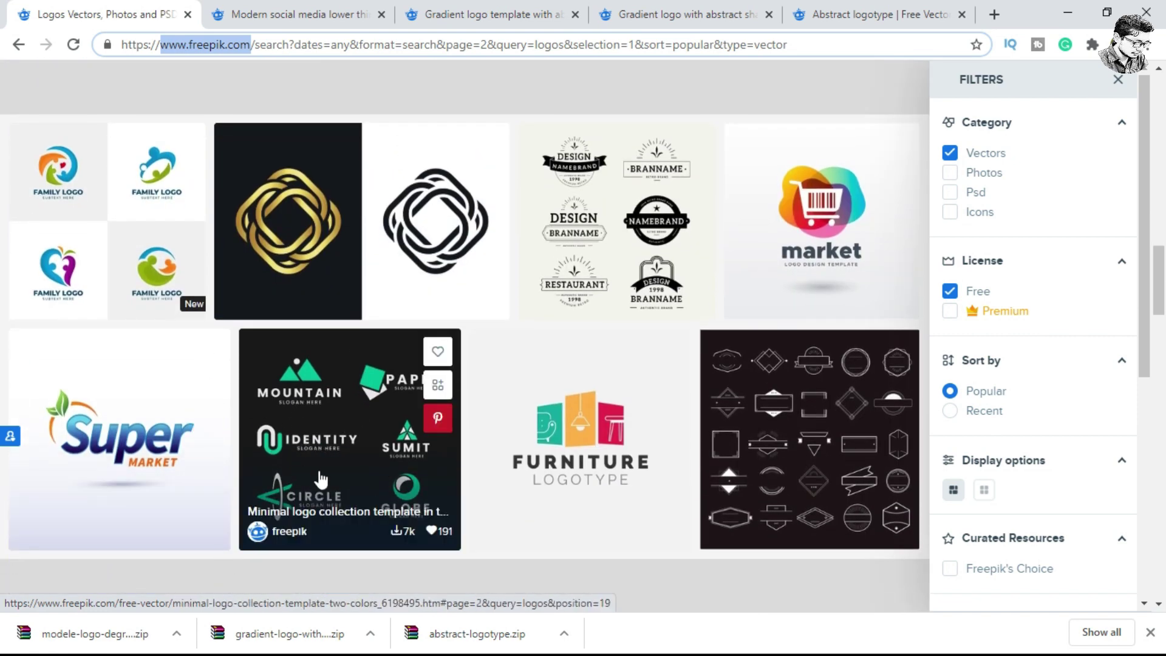
scroll(321, 476, down, 1)
scroll(322, 473, down, 1)
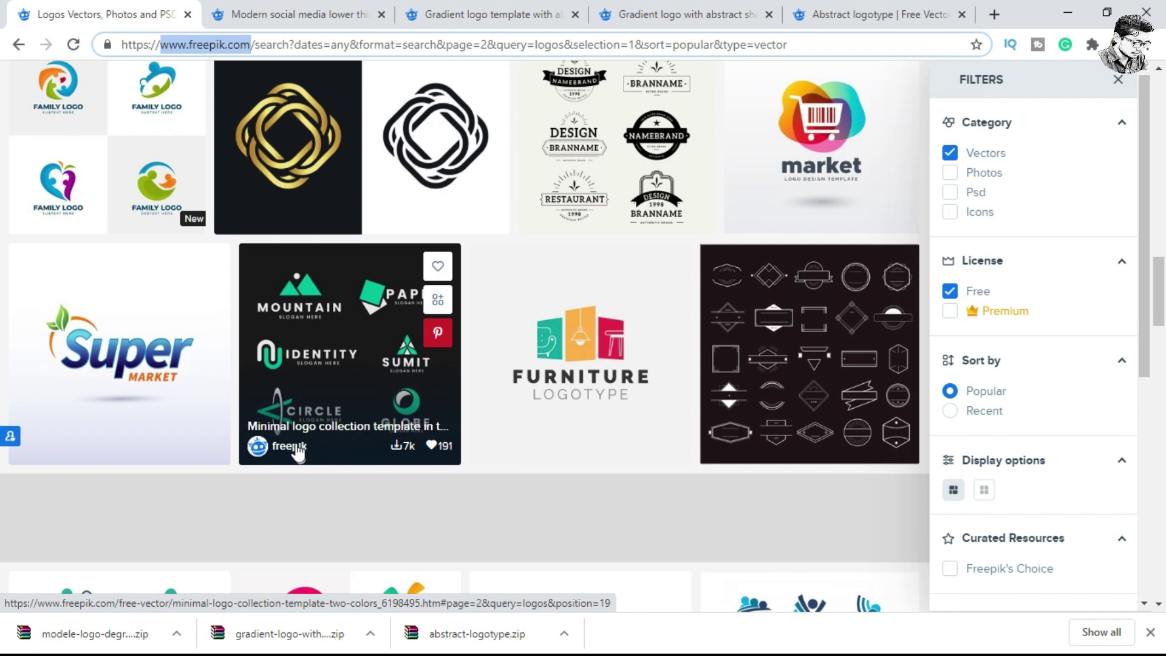
scroll(200, 428, down, 2)
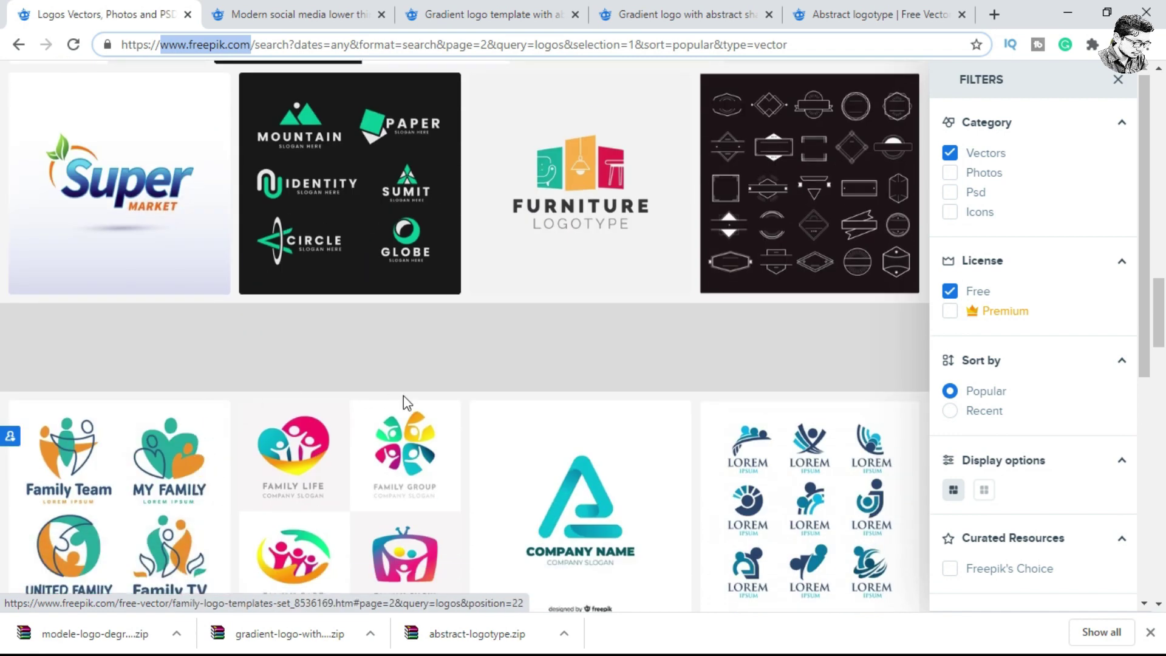
scroll(365, 419, down, 3)
scroll(513, 437, down, 1)
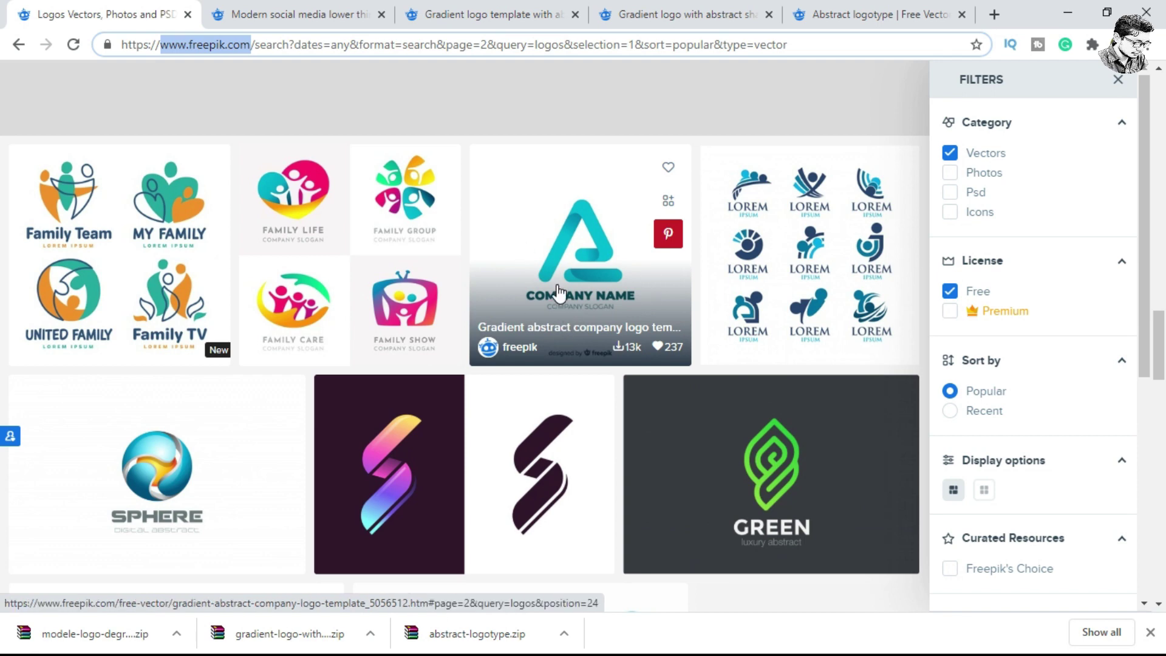
scroll(557, 293, down, 4)
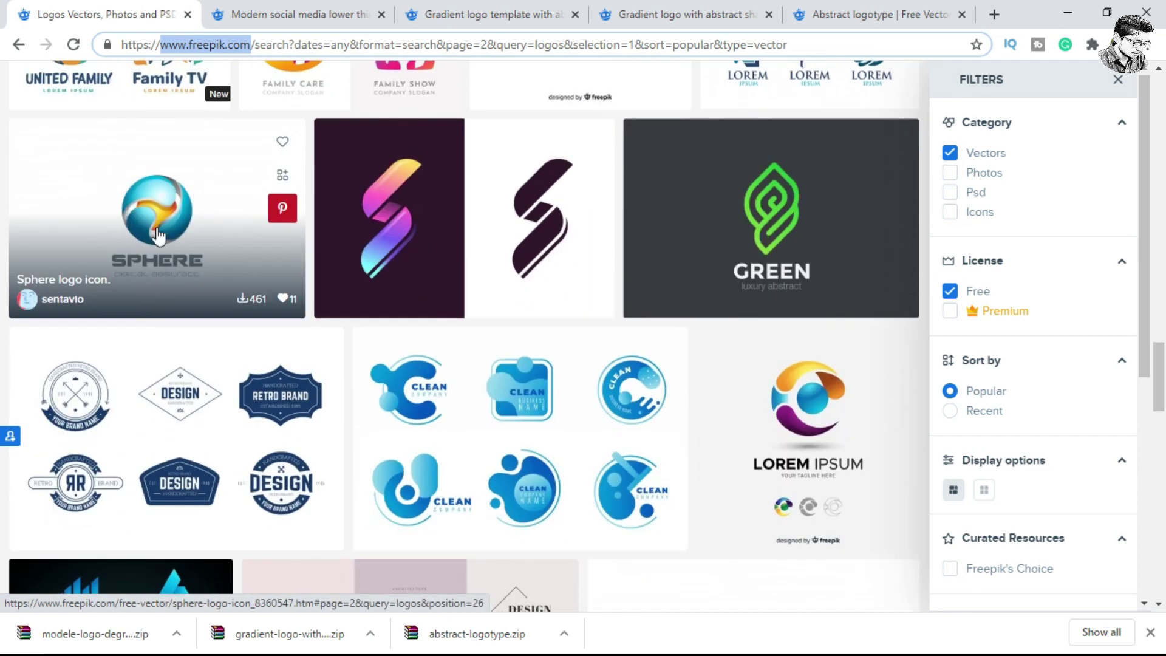
scroll(364, 370, down, 3)
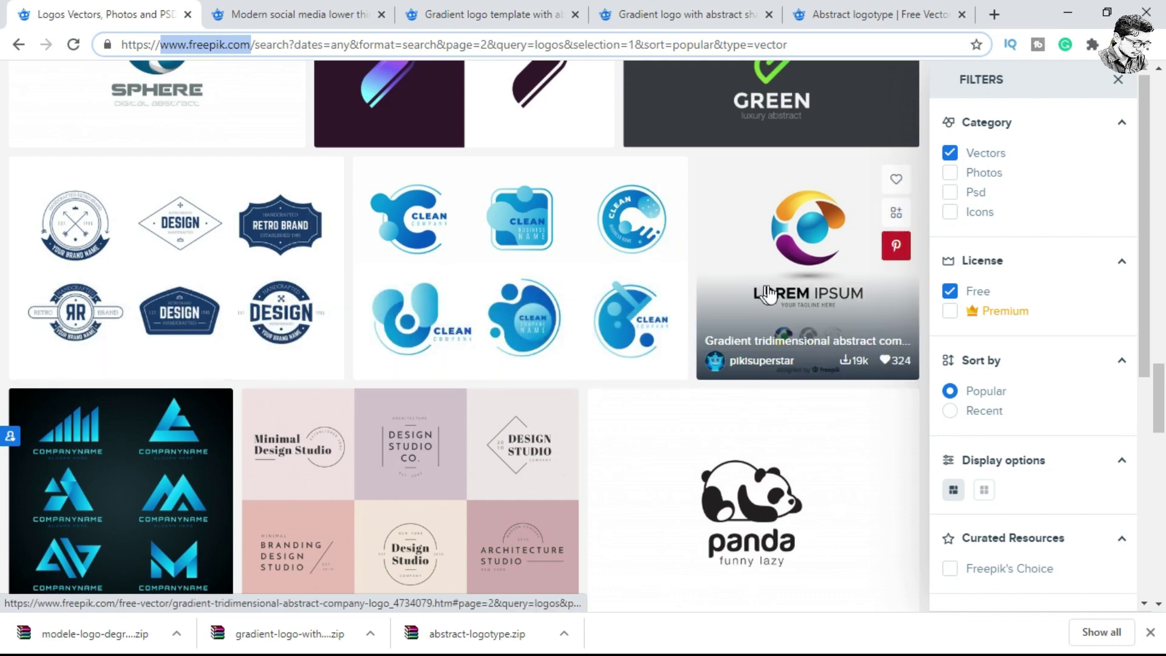
scroll(495, 378, down, 4)
scroll(503, 378, down, 3)
scroll(503, 383, down, 4)
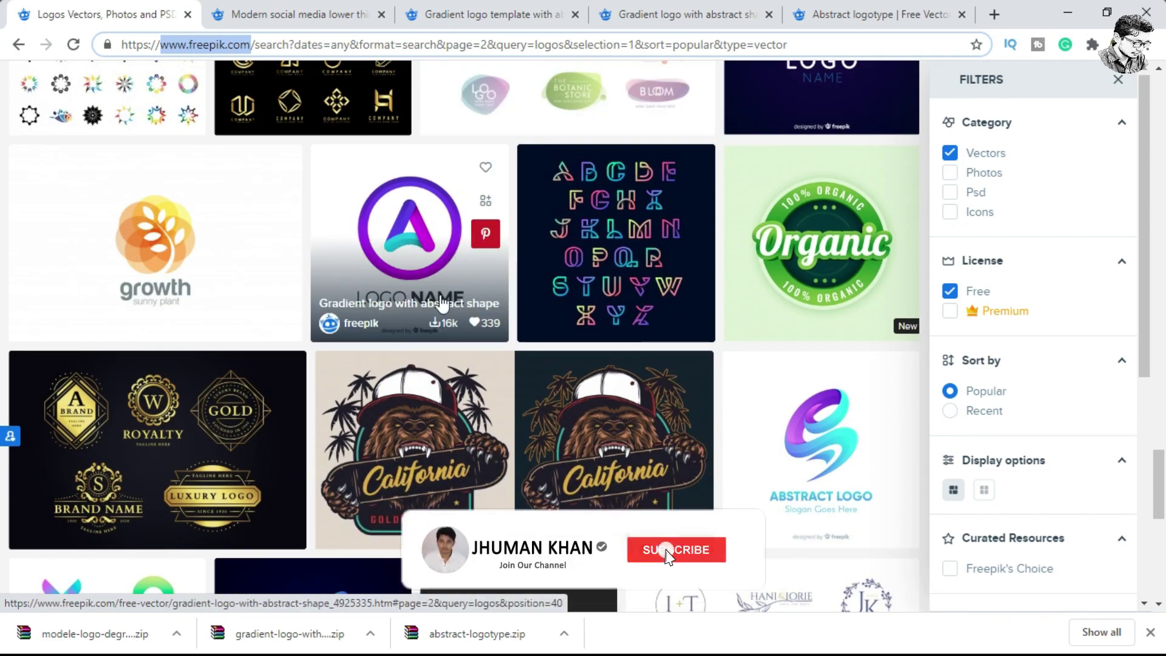
scroll(435, 341, down, 1)
scroll(395, 340, down, 3)
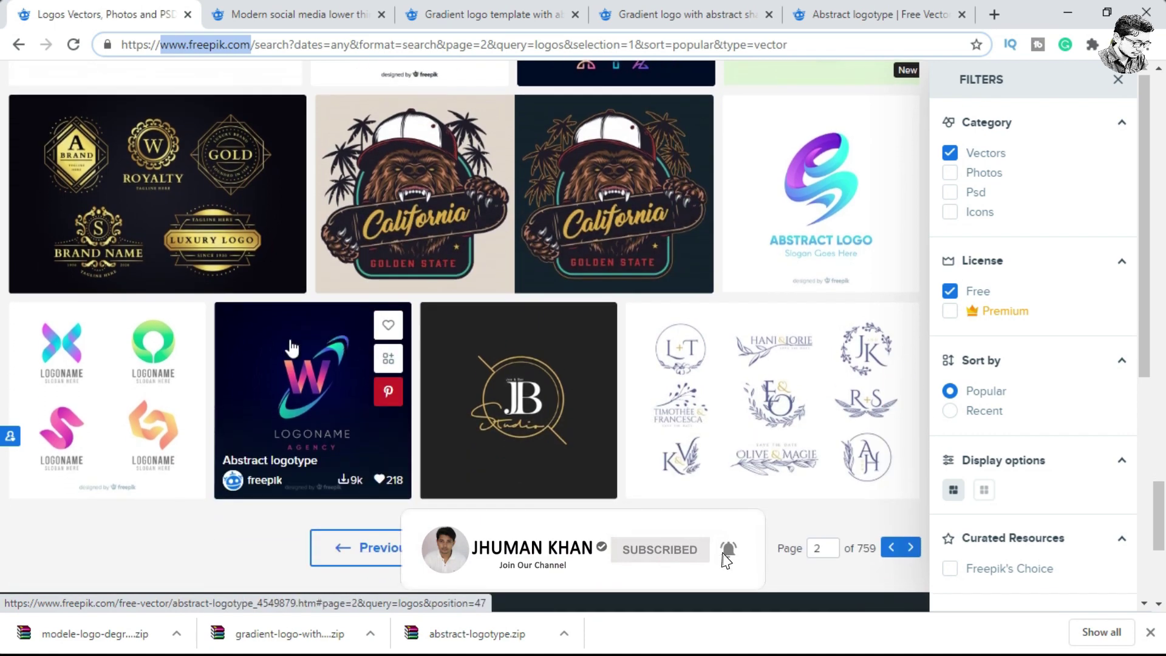
scroll(607, 425, down, 1)
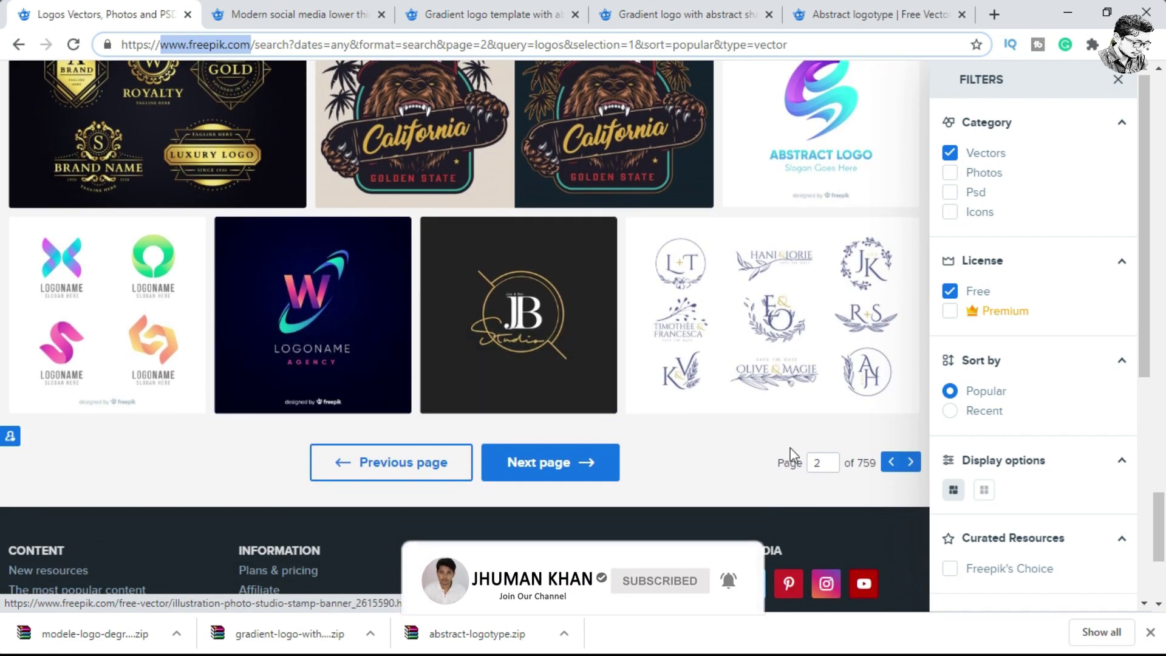
double_click(863, 462)
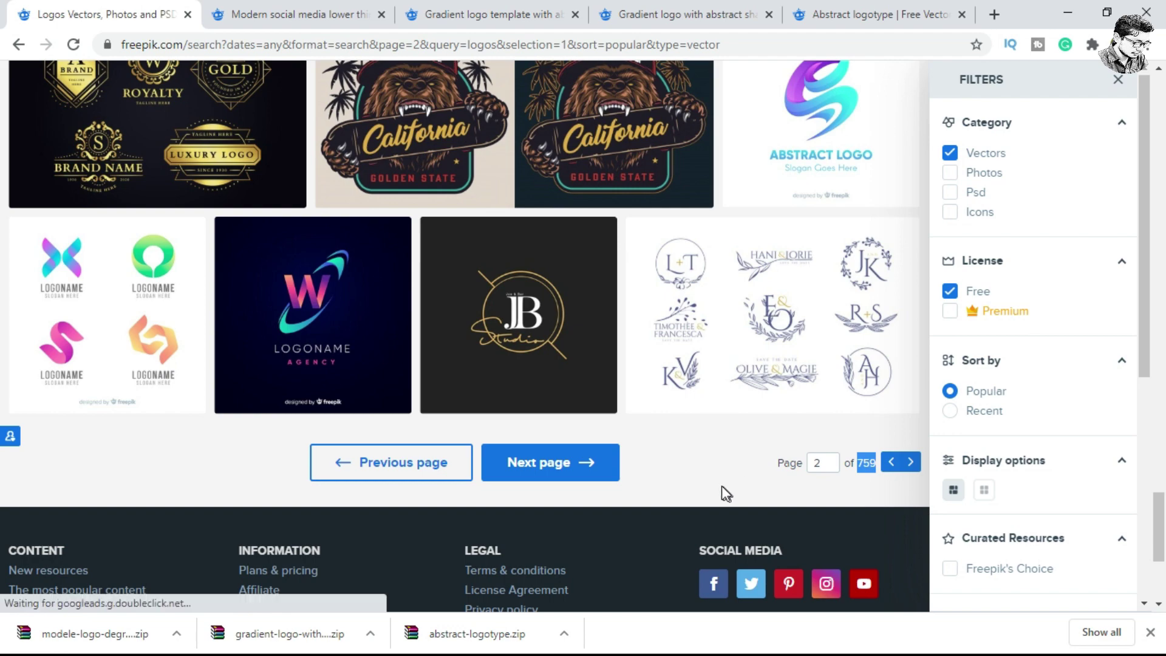
- Scroll back up through the page 2 logo thumbnails
scroll(675, 468, up, 5)
scroll(656, 459, up, 2)
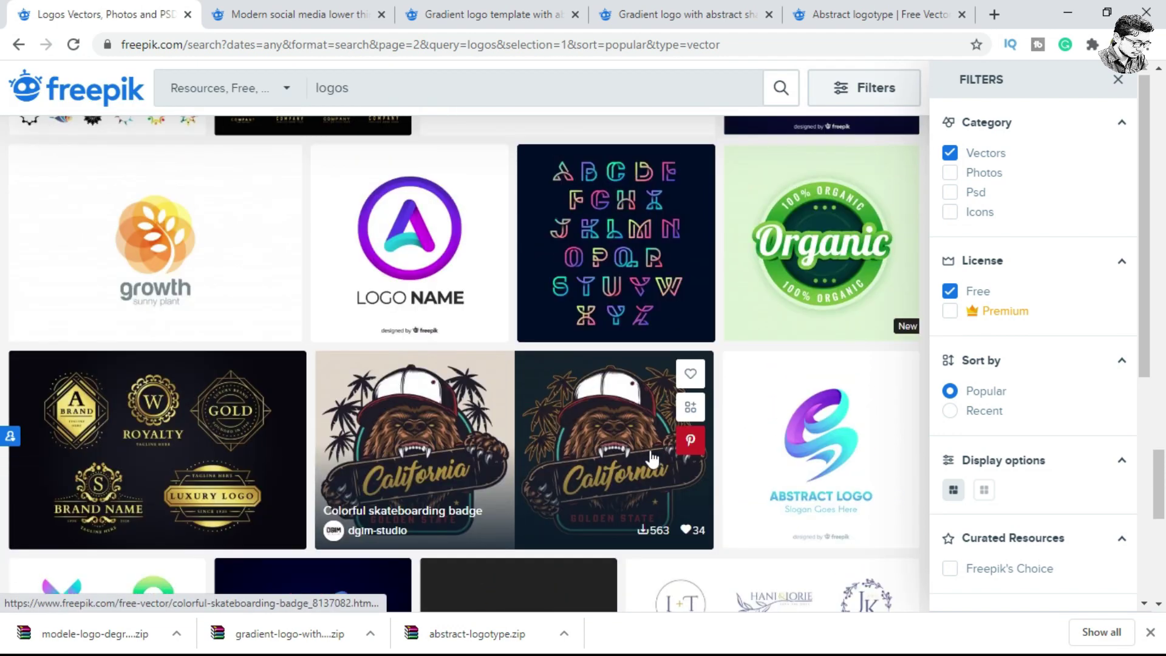
scroll(644, 455, up, 1)
scroll(608, 450, up, 1)
scroll(396, 416, up, 1)
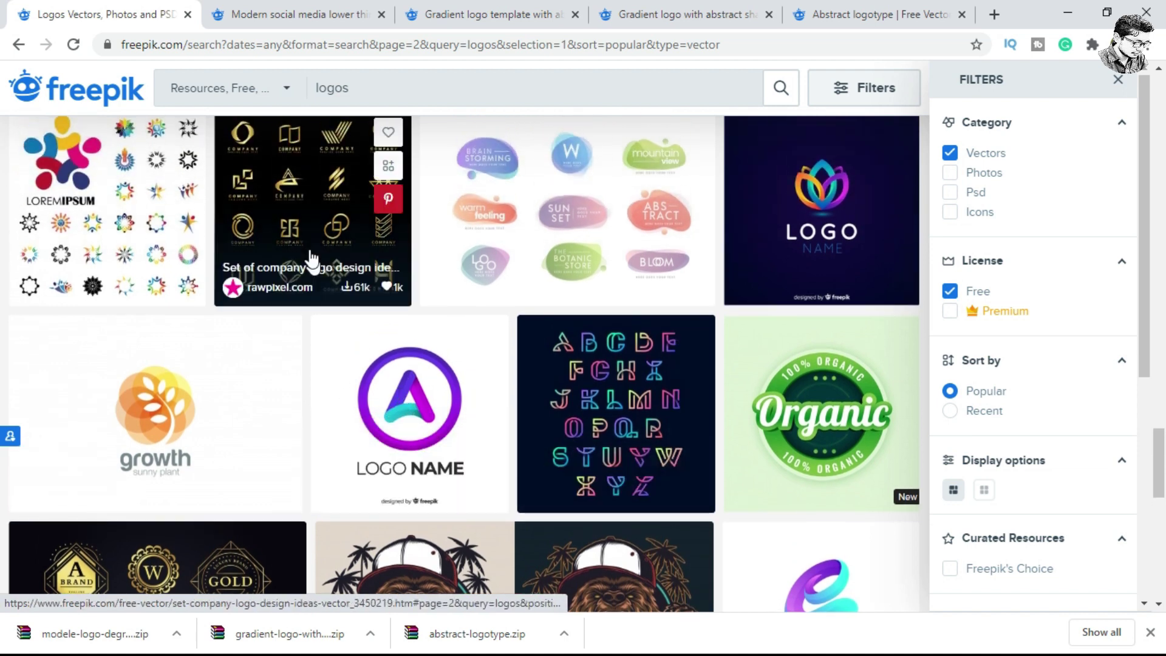
- Review the social media lower thirds and gradient B logo pages in their tabs
click(265, 8)
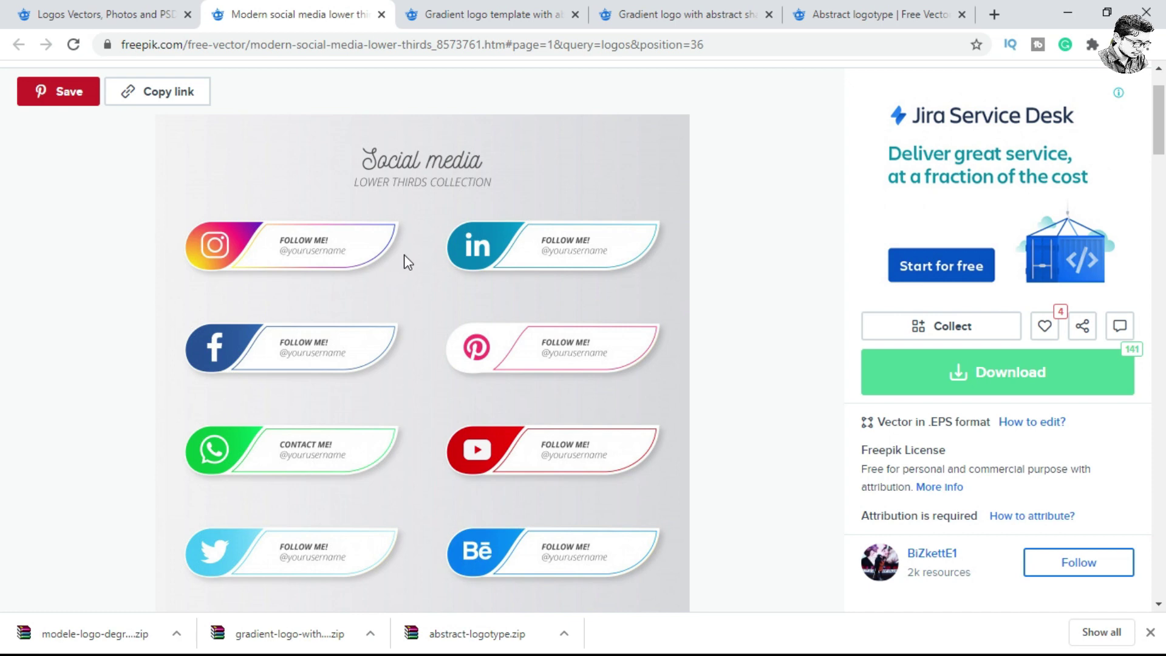
click(470, 14)
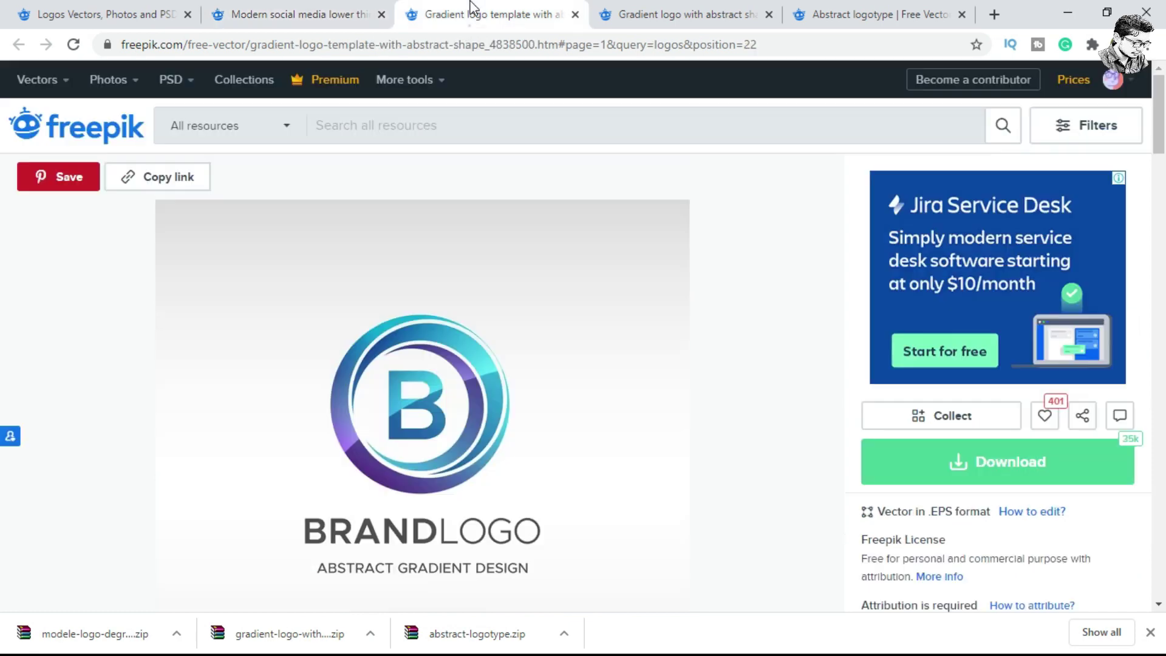
scroll(588, 314, down, 2)
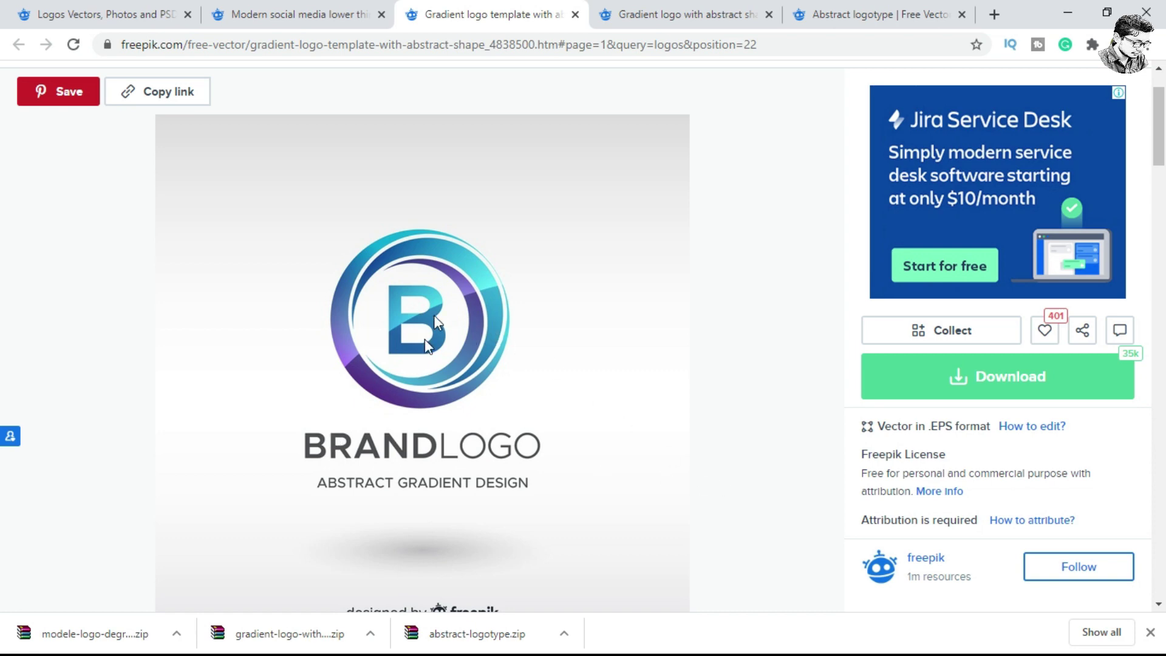
scroll(516, 316, down, 2)
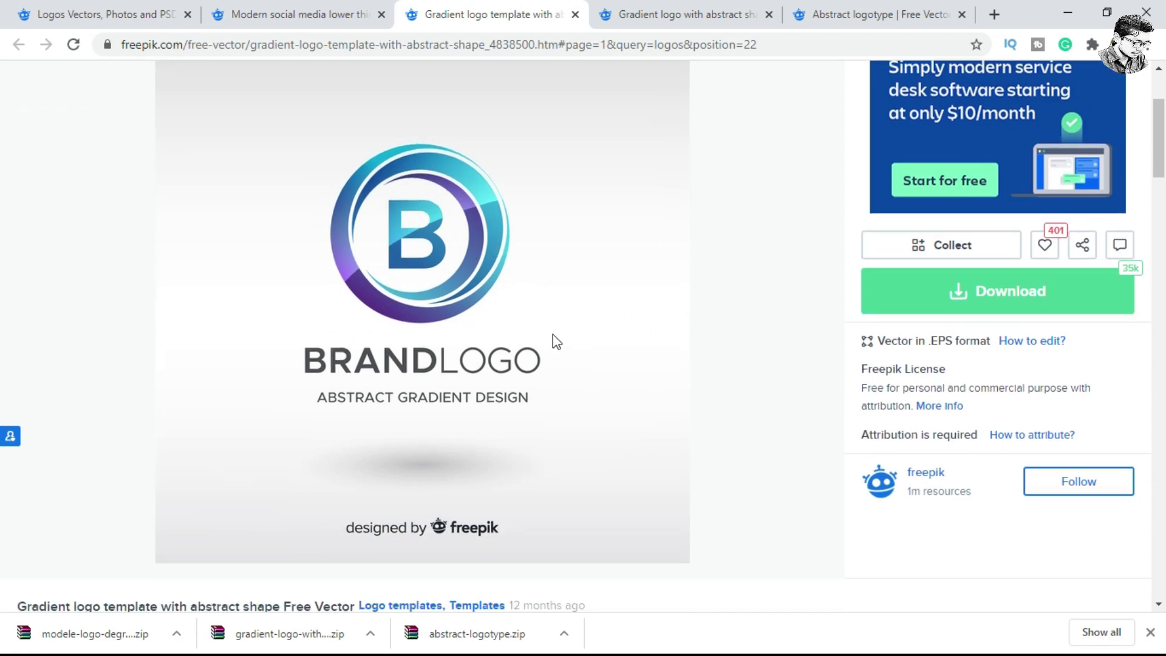
scroll(554, 336, up, 2)
- Check the gradient A logo, then settle on the Abstract logotype W logo page
click(679, 14)
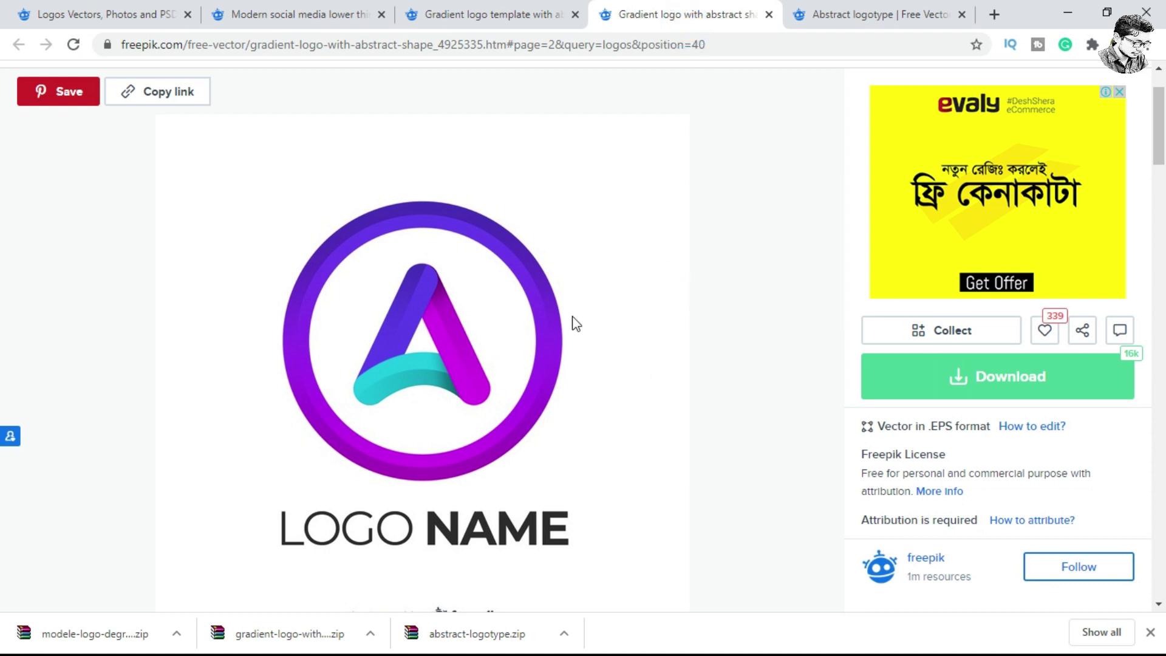
click(857, 13)
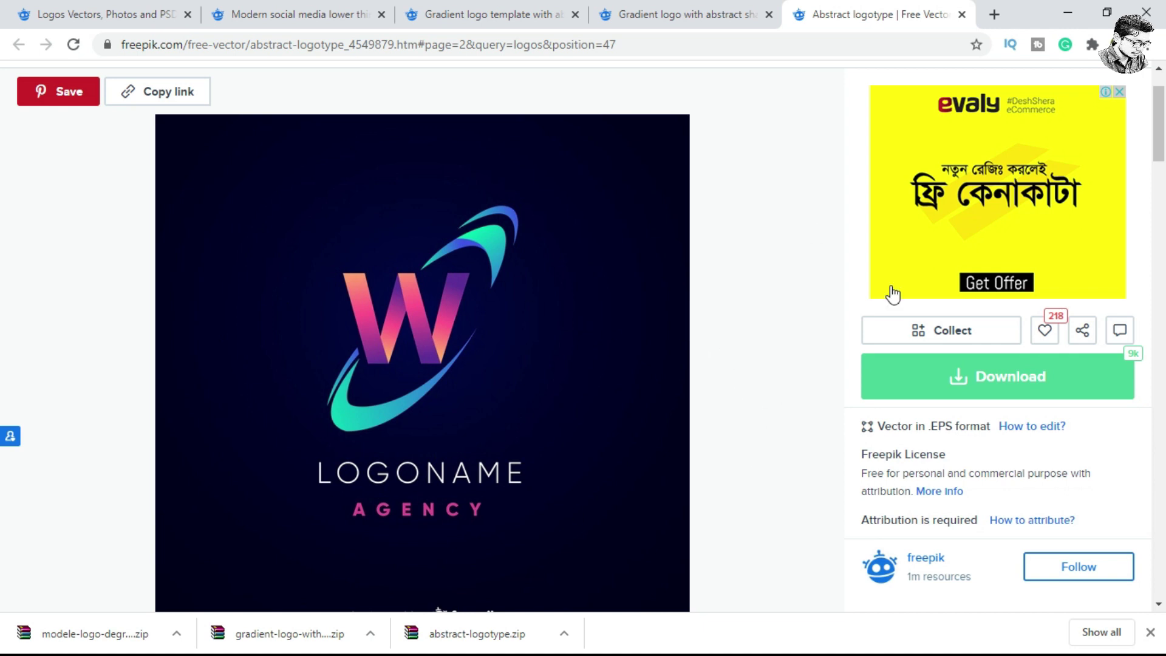
click(996, 380)
scroll(790, 212, up, 2)
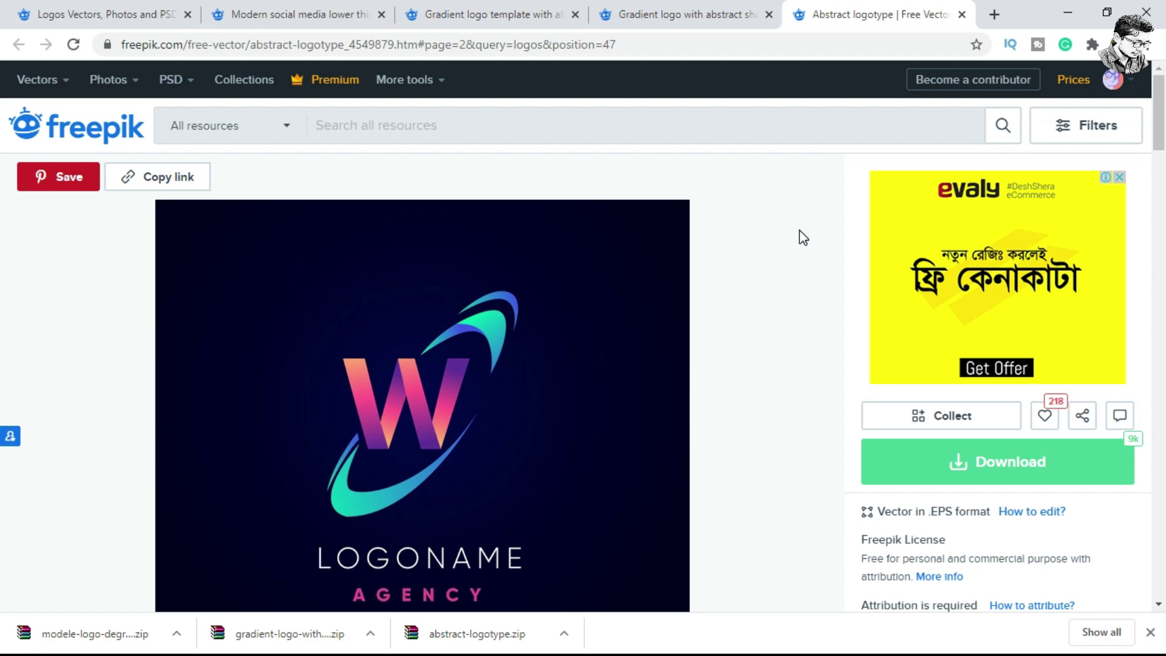
scroll(797, 234, down, 1)
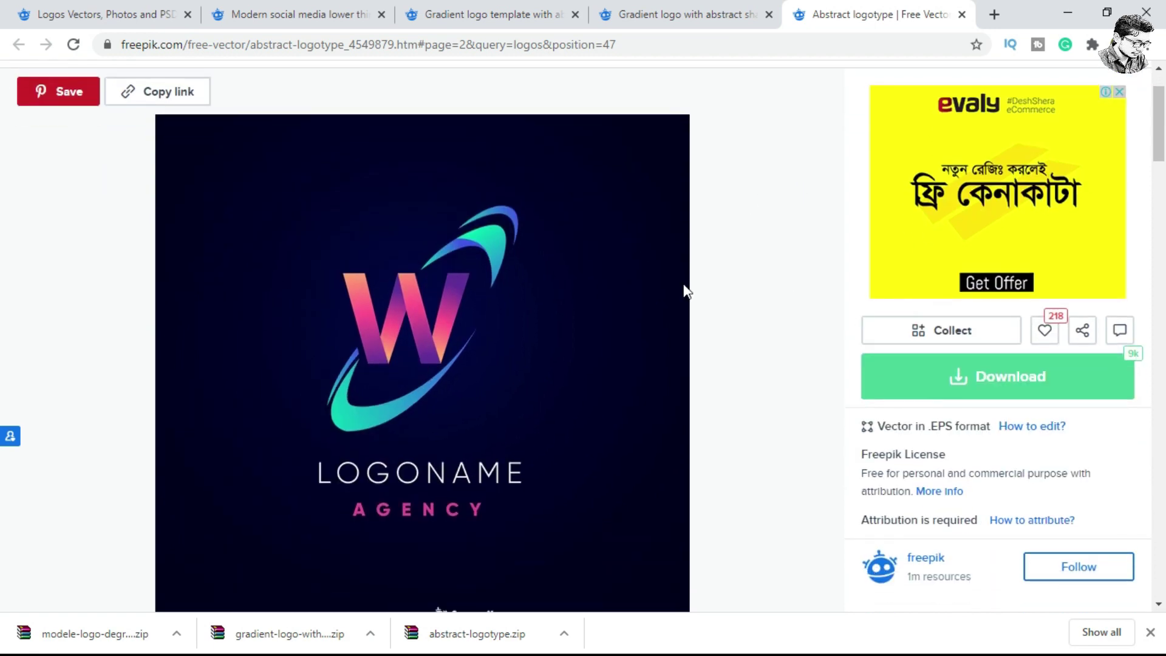
- Copy the W logo's attribution link and free-download abstract-logotype.zip
click(1013, 384)
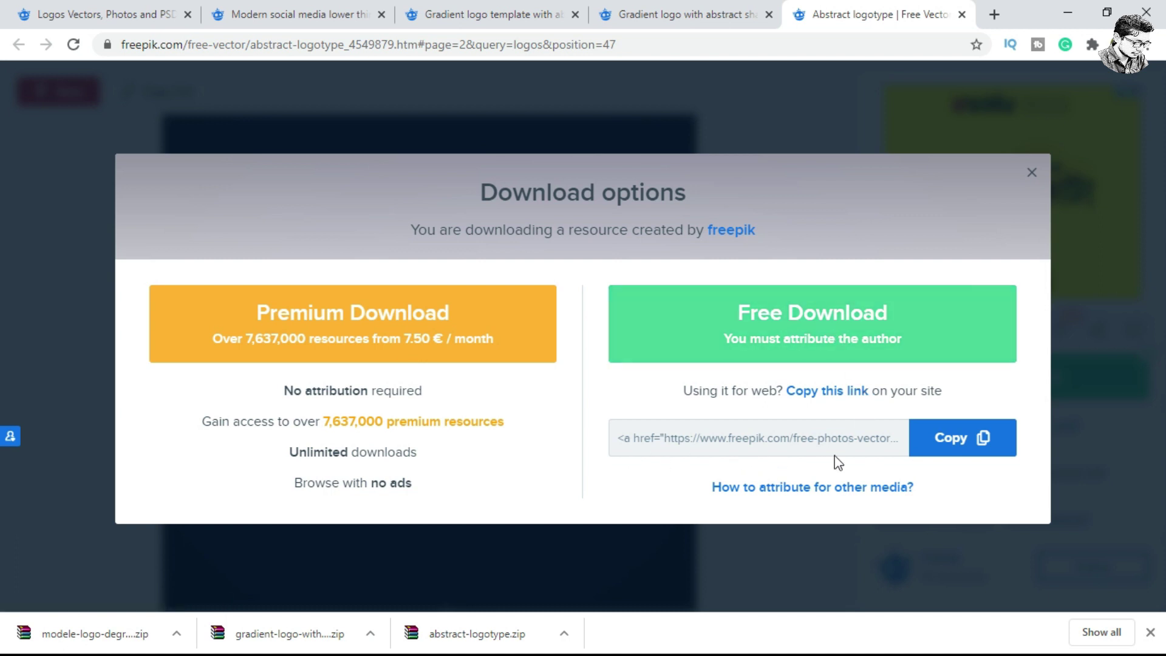
click(955, 448)
click(951, 448)
click(808, 331)
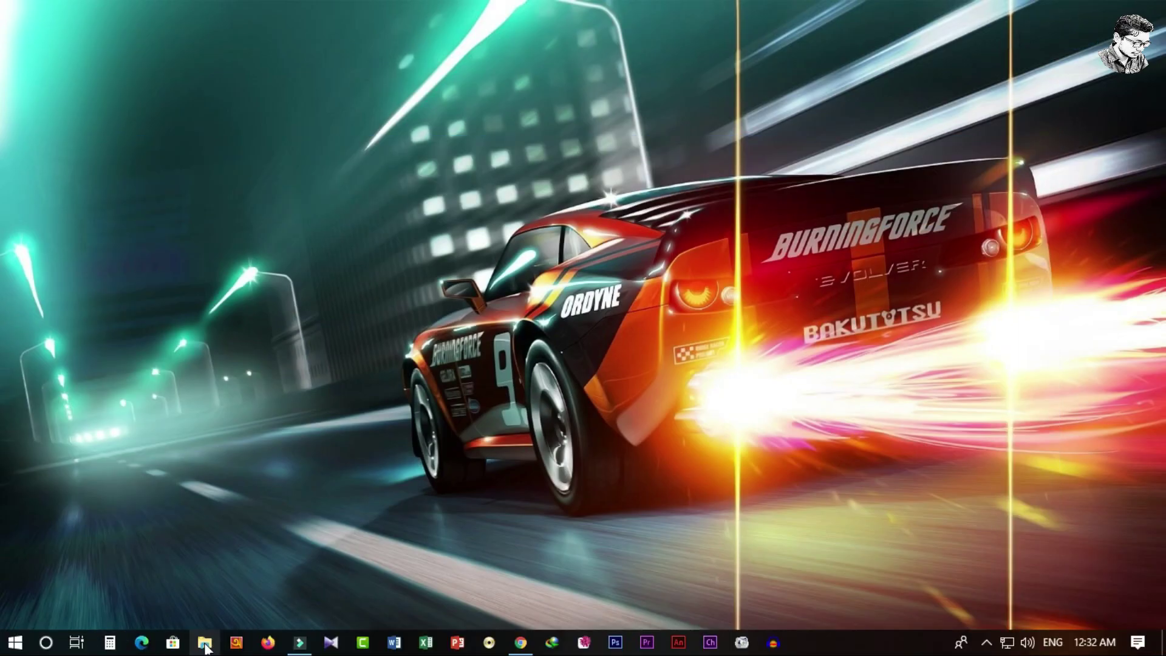
click(205, 644)
- Extract abstract-logotype.zip into Downloads with WinRAR's Extract Here
click(76, 218)
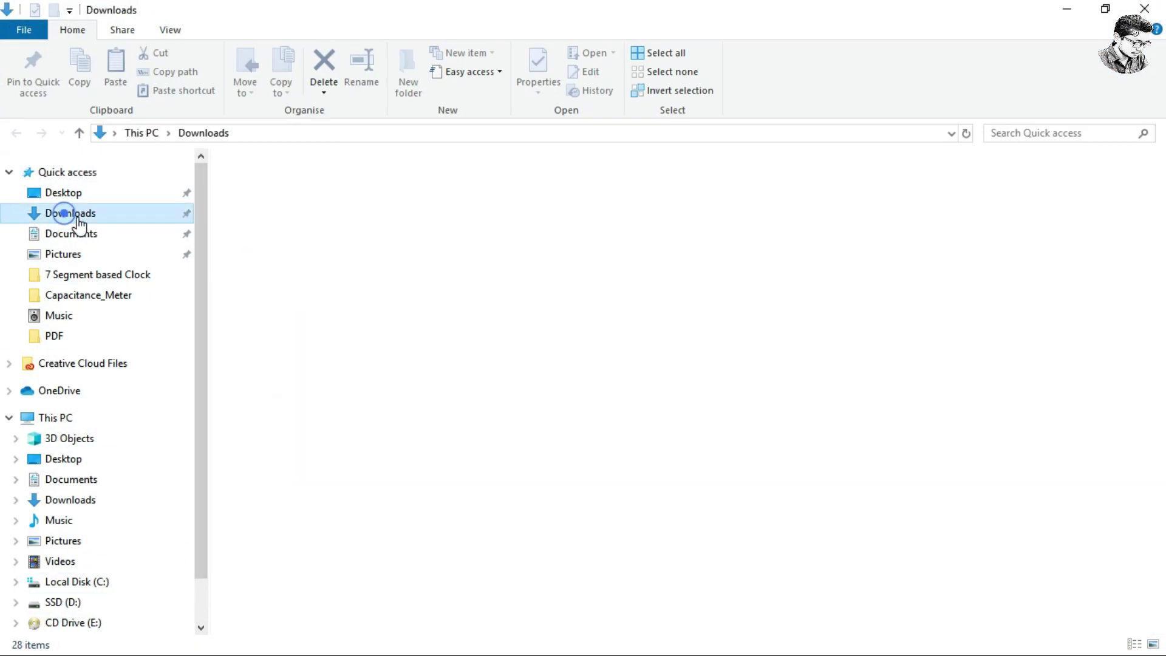
click(560, 342)
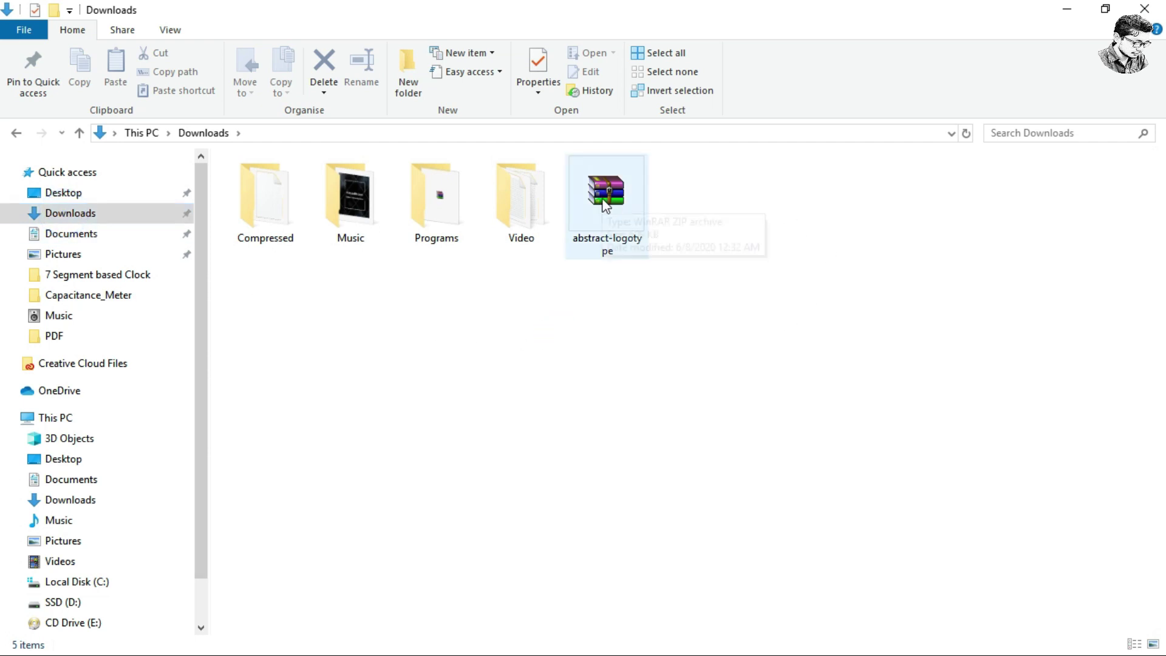
click(607, 194)
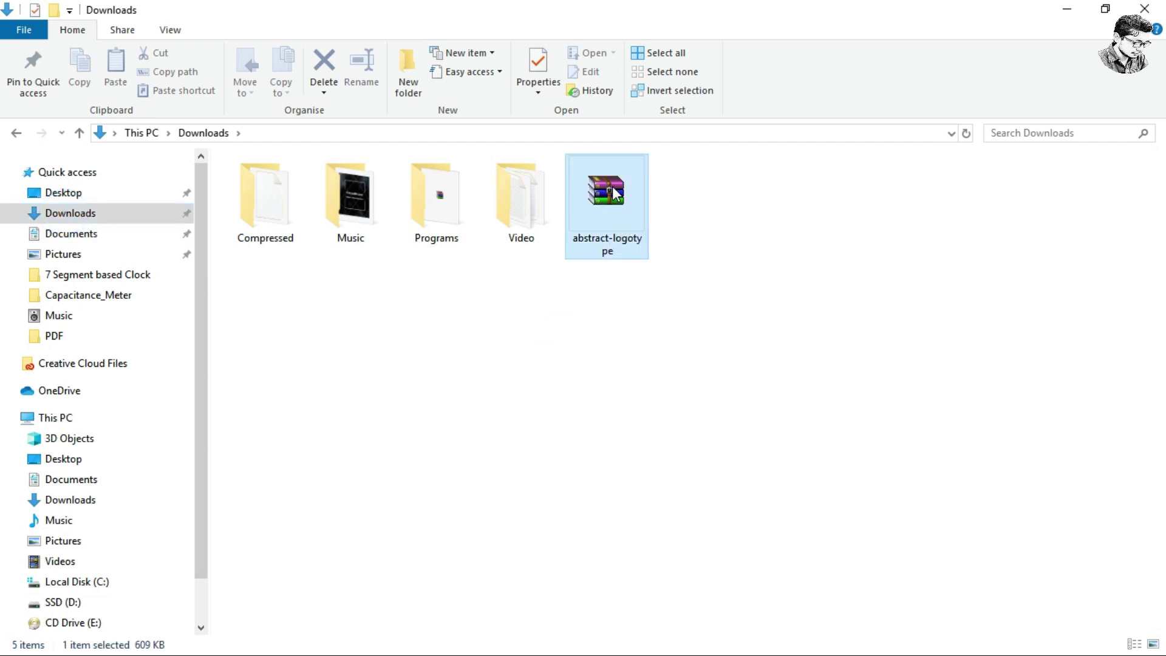
right_click(628, 189)
mouse_move(674, 238)
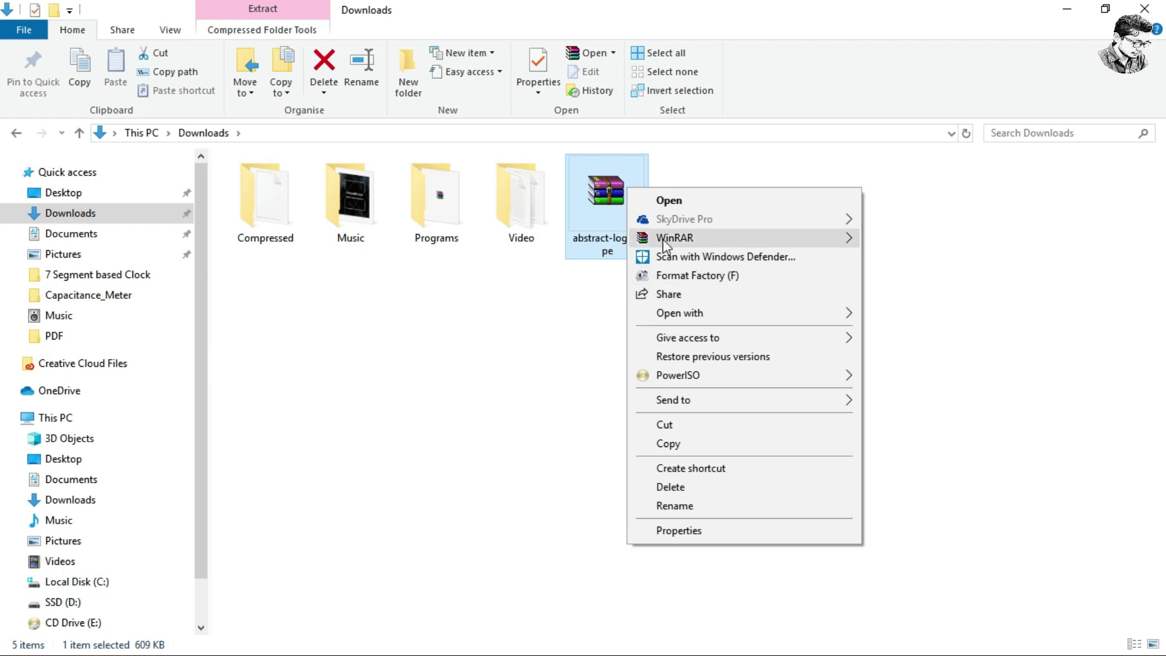
click(915, 261)
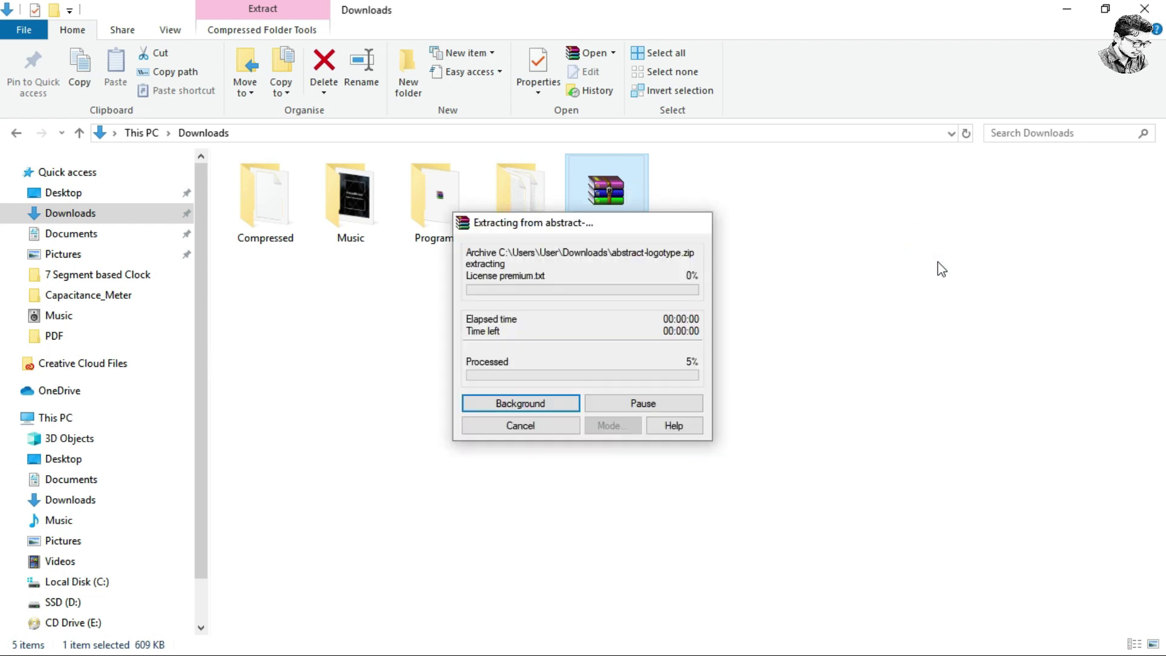
click(852, 285)
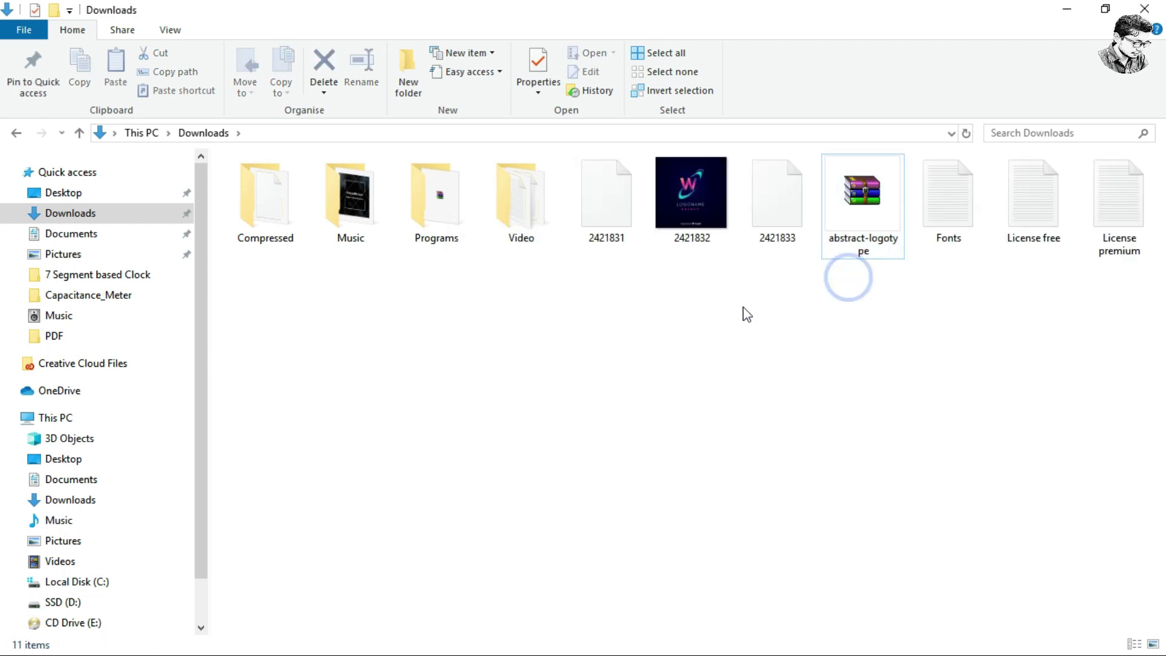
- Preview the W logo image 2421832.jpg, close it, and select the 2421831 AI file
click(792, 211)
click(627, 211)
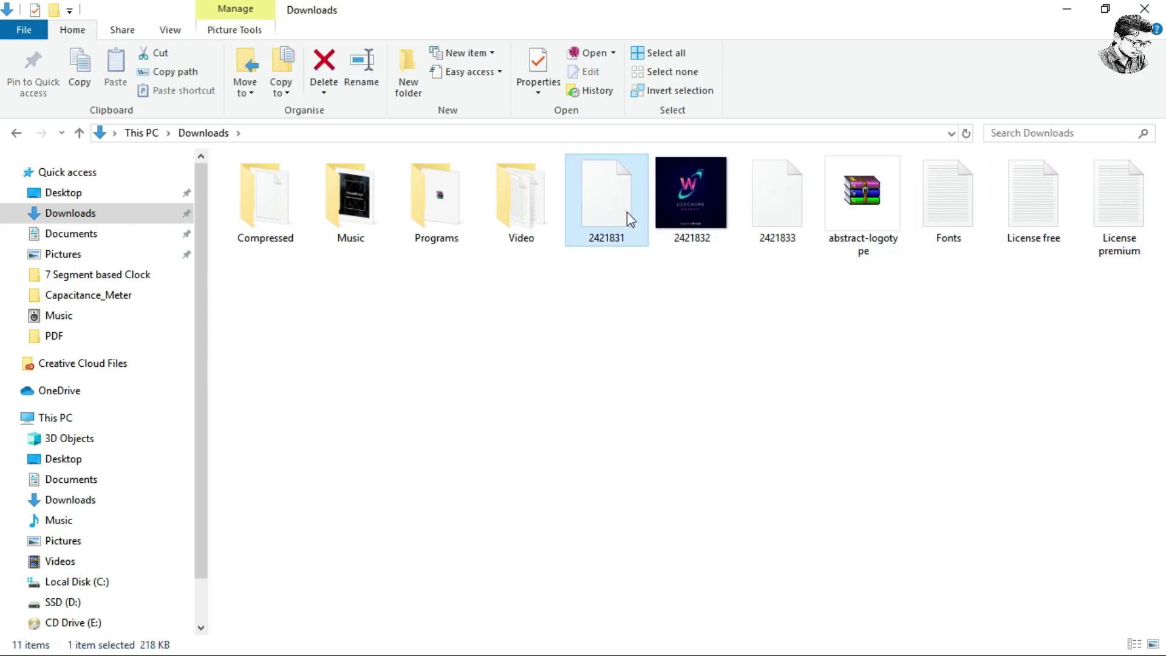
click(774, 226)
click(625, 221)
click(771, 220)
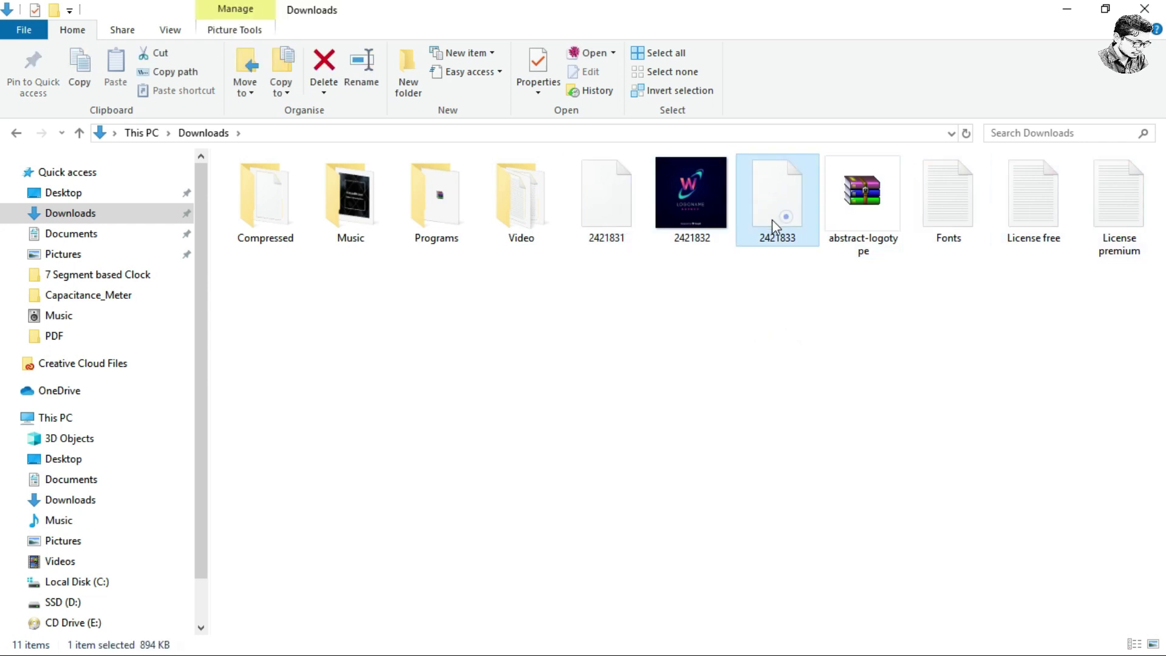
click(644, 214)
click(695, 209)
double_click(695, 208)
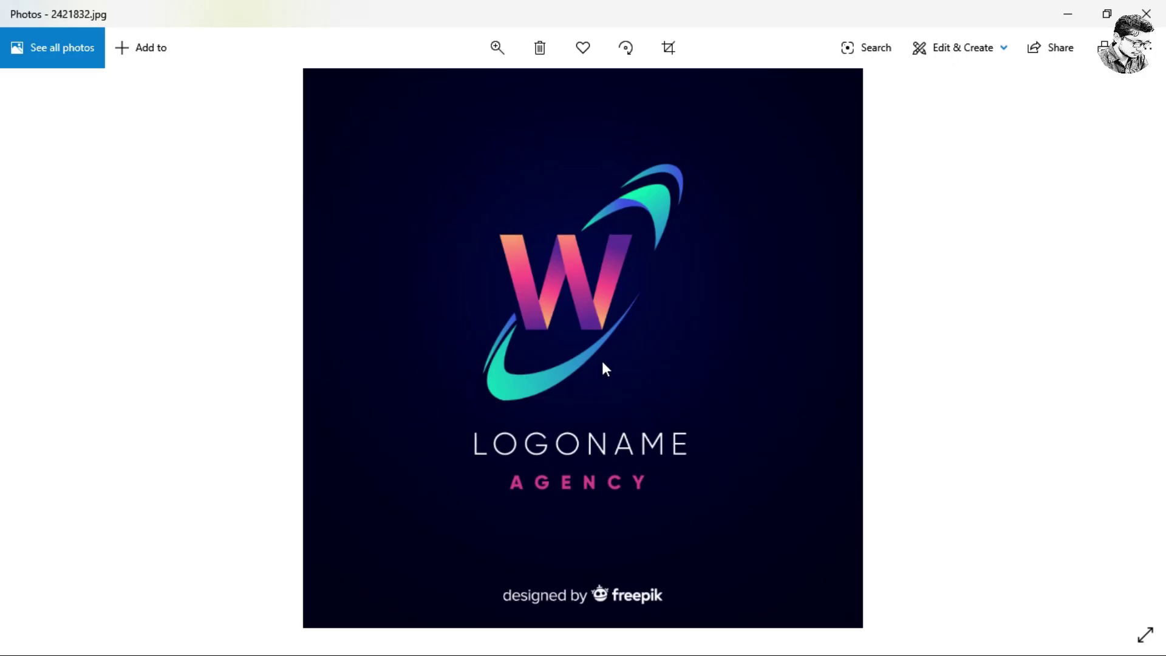
click(1146, 14)
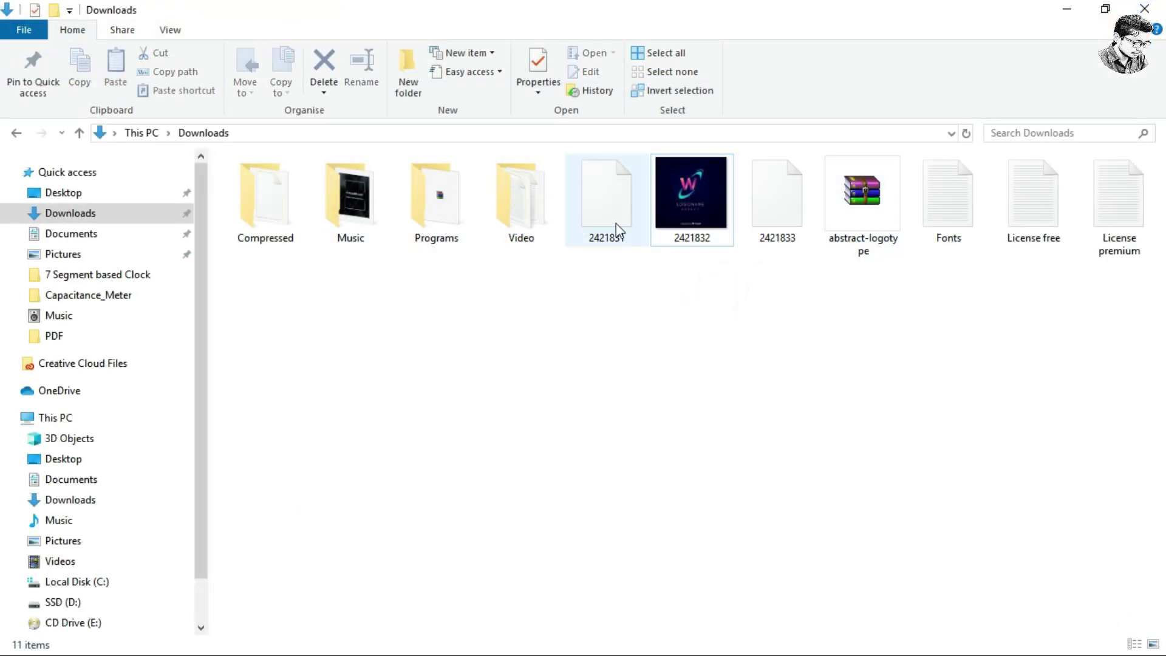
click(606, 213)
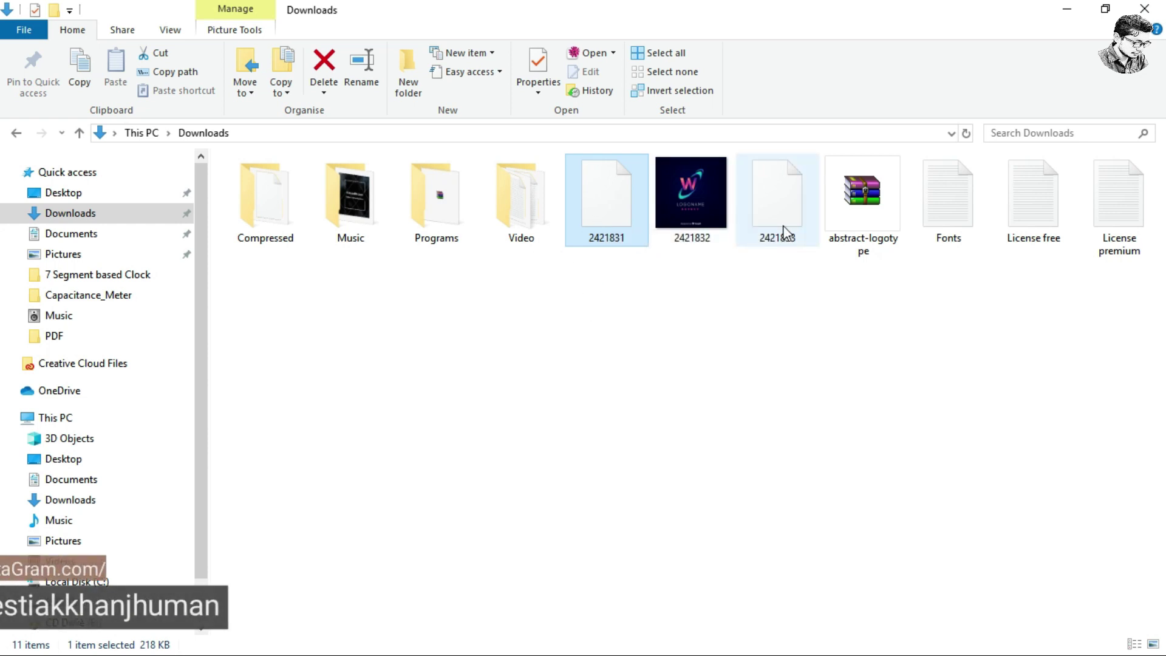
- Open 2421831.ai in Illustrator past the version and missing-font warnings, then maximize the window
double_click(598, 233)
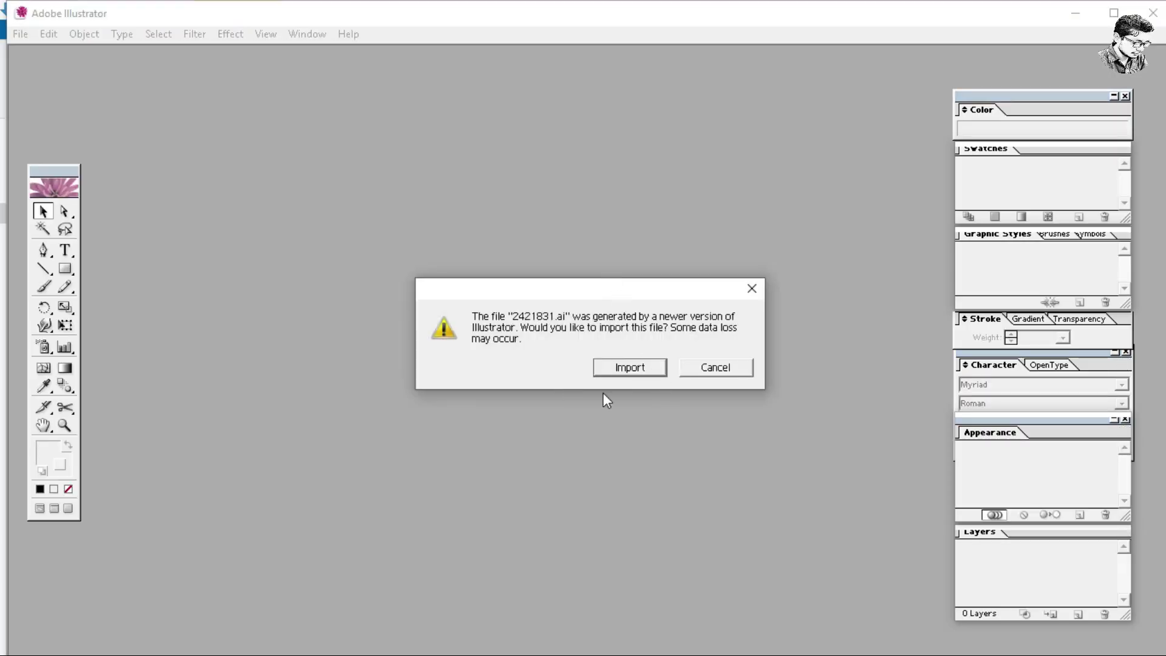
click(629, 371)
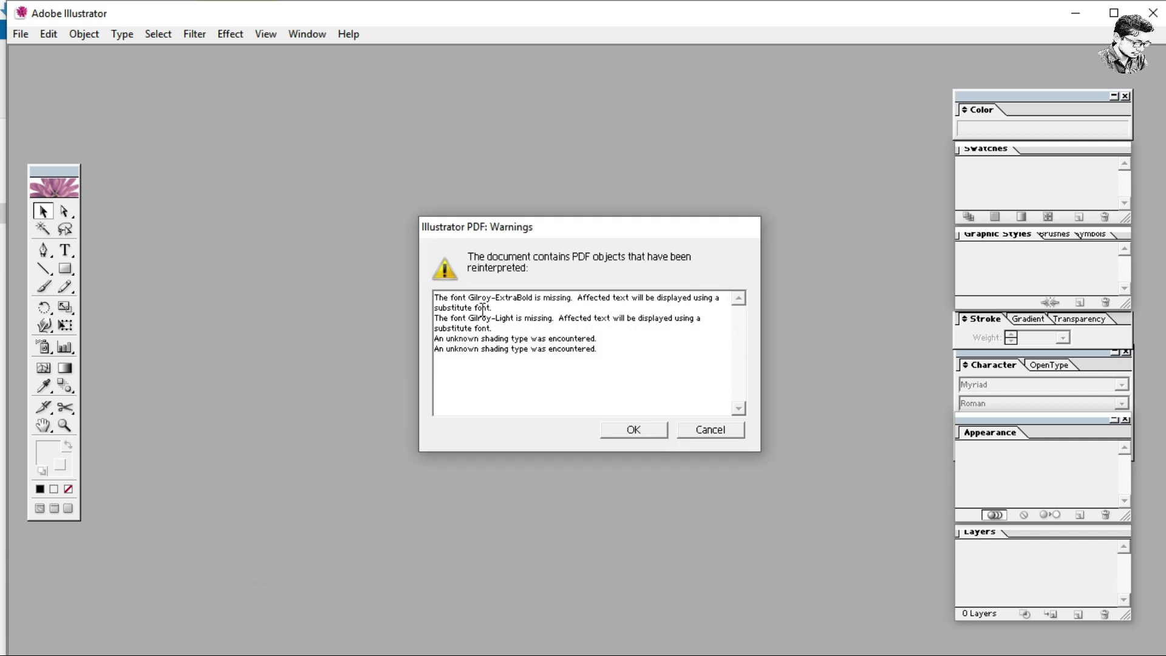
click(639, 427)
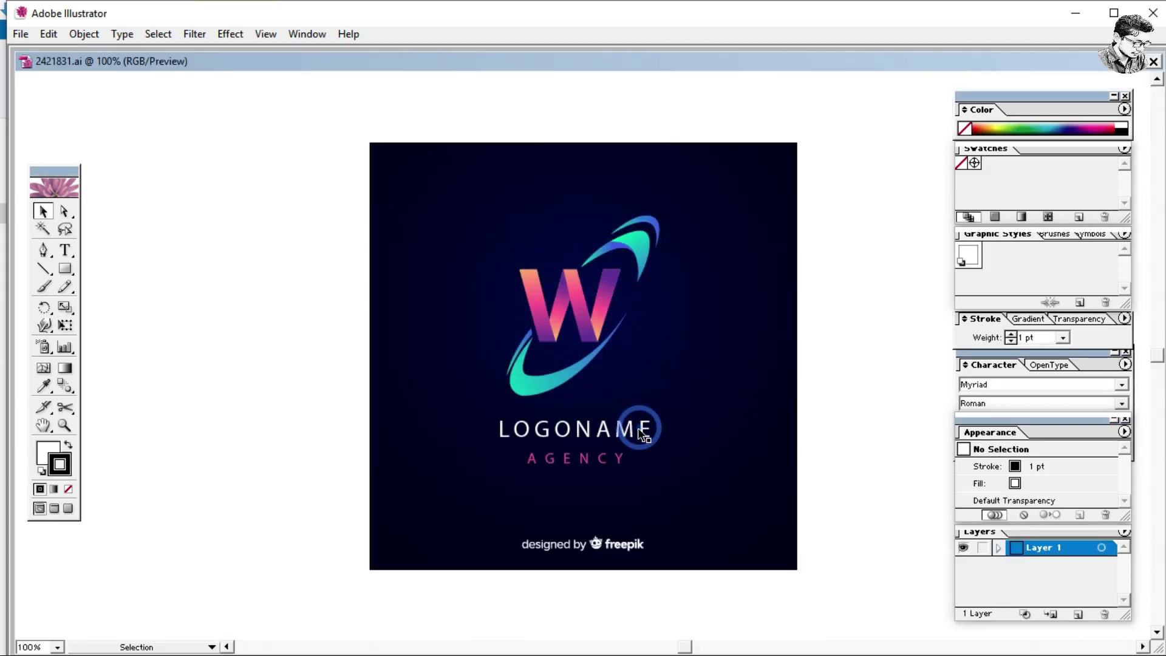
double_click(515, 11)
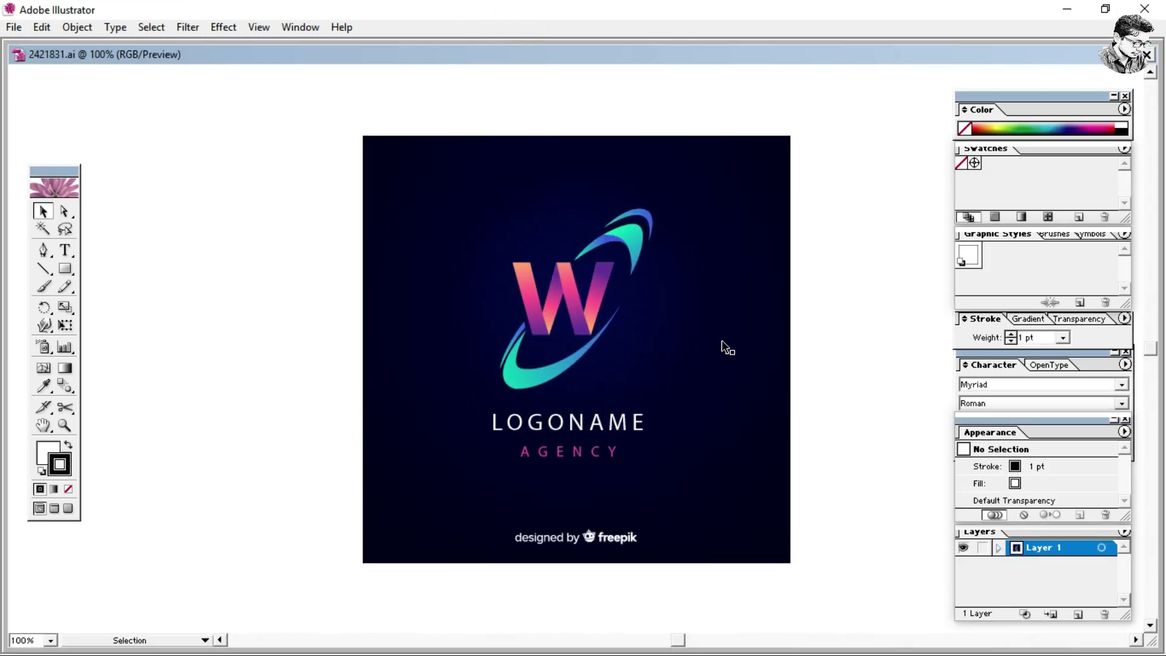
- Select and deselect the logo while switching between the Selection and Direct Selection tools
click(545, 321)
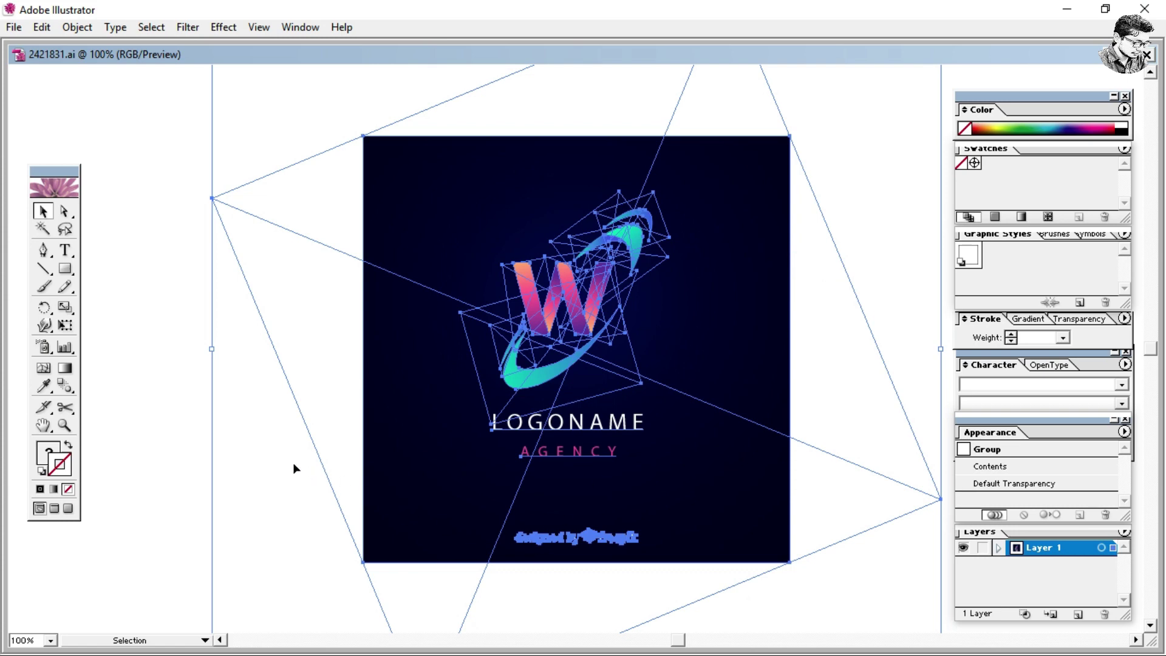
click(173, 423)
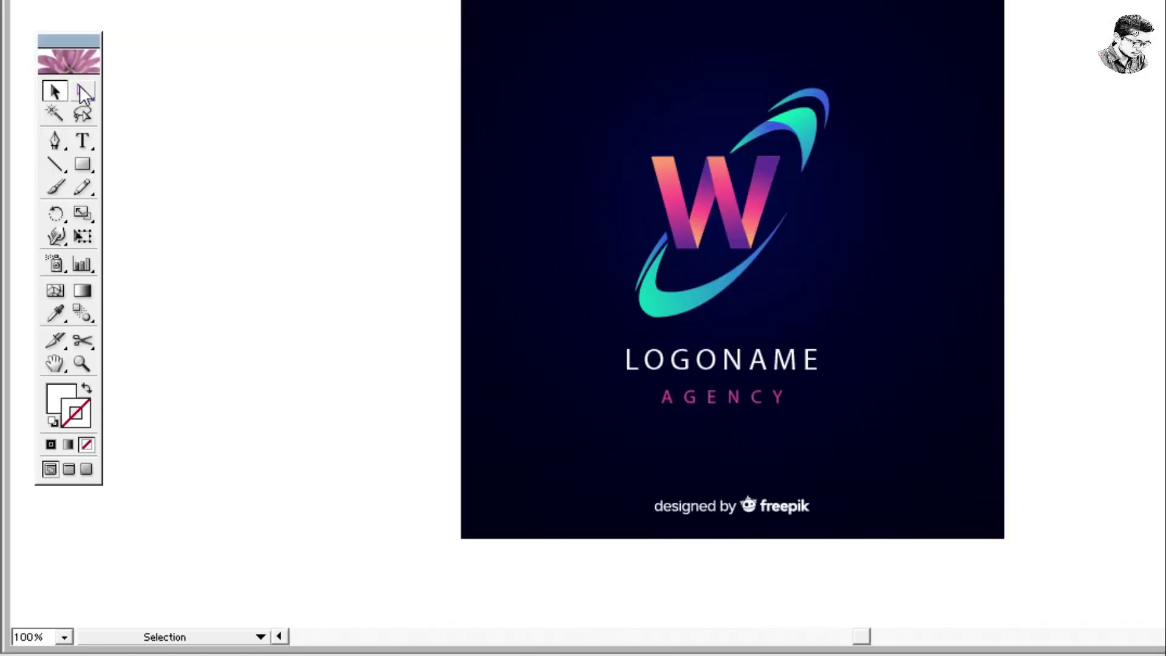
click(64, 211)
click(54, 90)
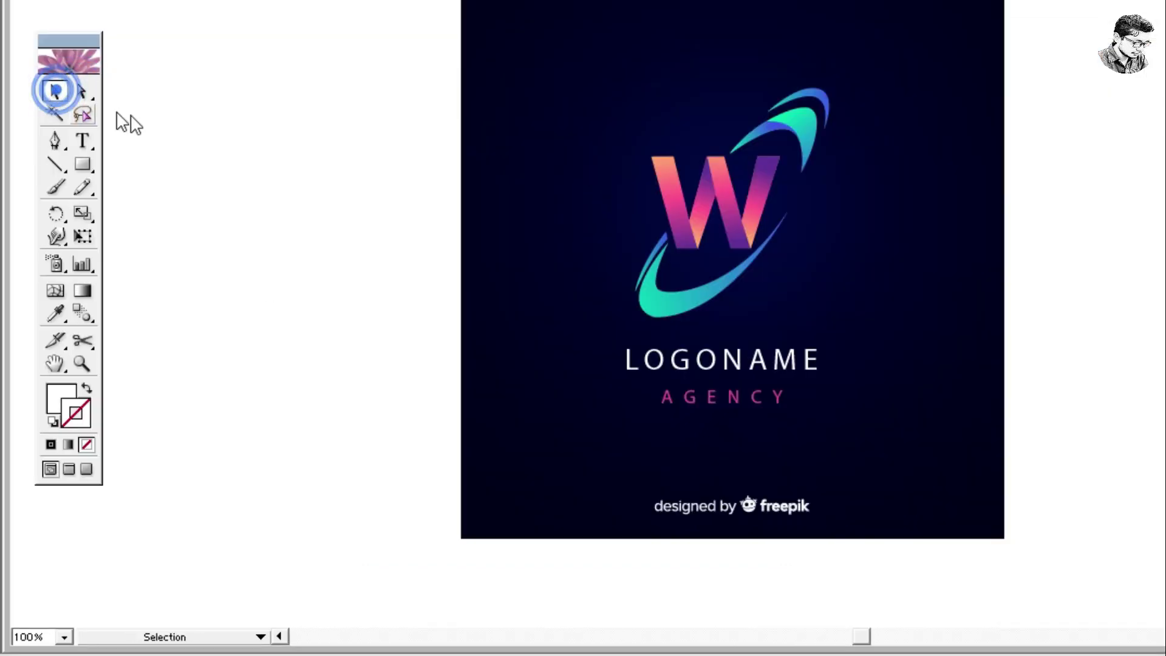
click(82, 91)
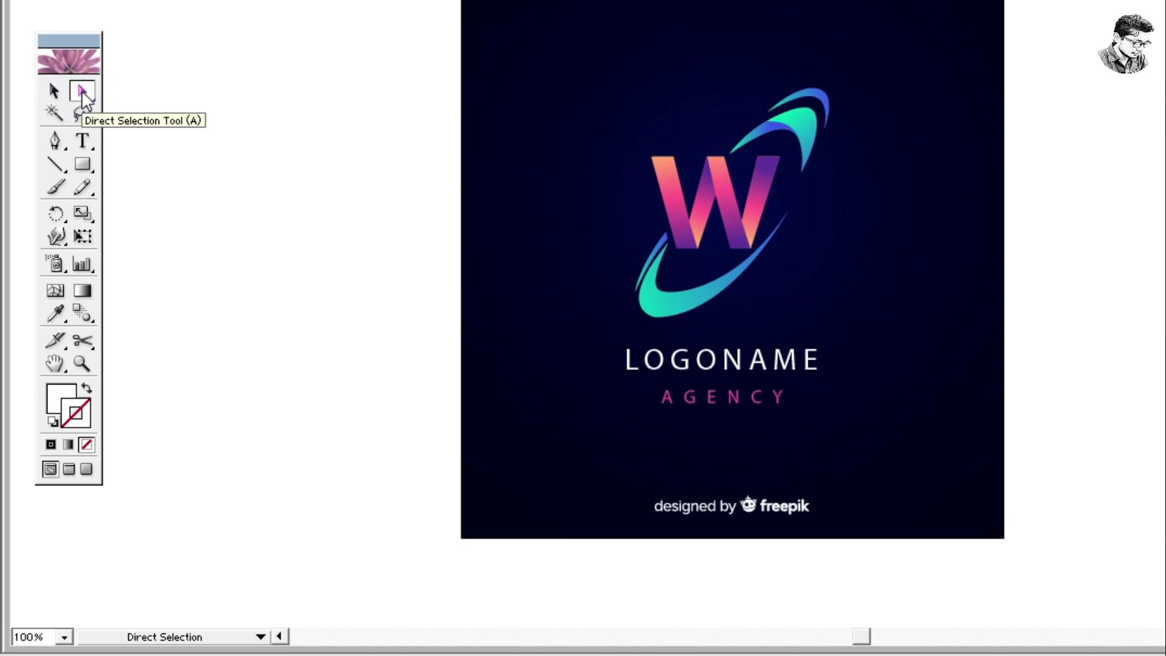
click(54, 90)
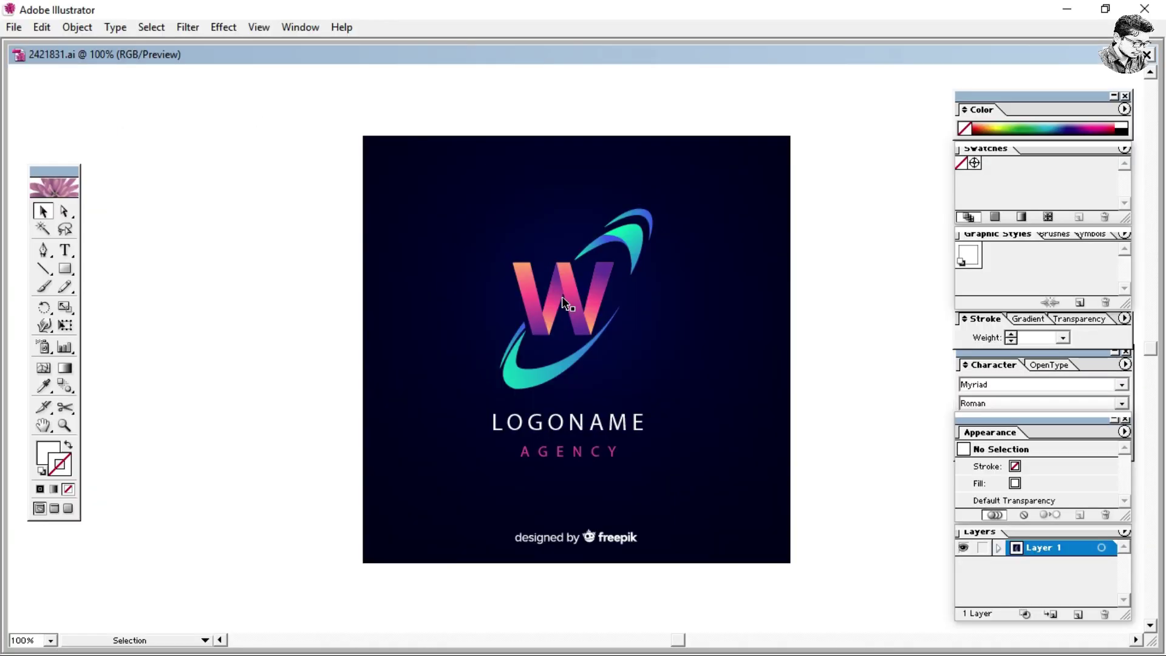
- Ungroup the W logo artwork and pick out the rotated frame rectangle with Direct Selection
click(562, 296)
right_click(548, 298)
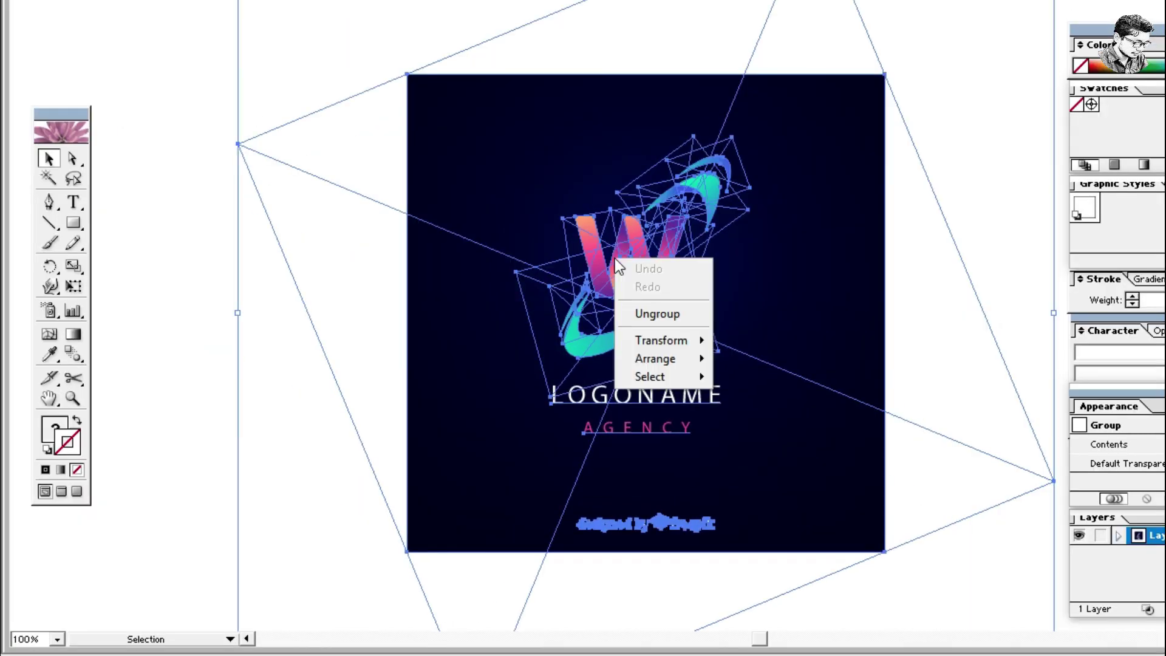
click(638, 310)
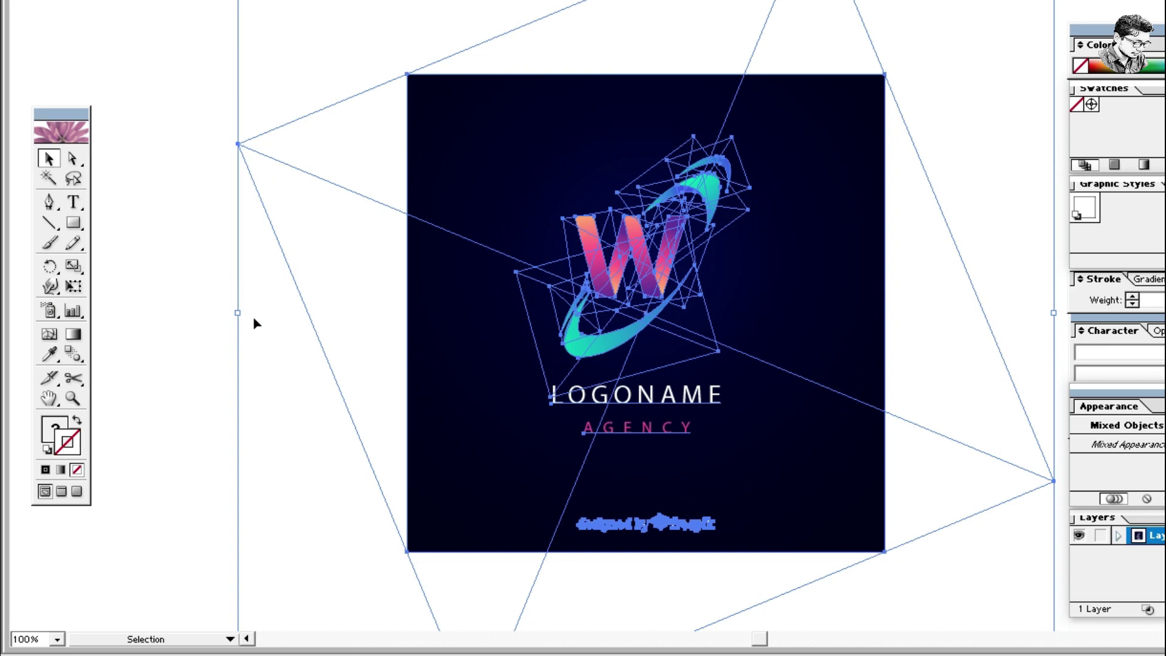
click(178, 277)
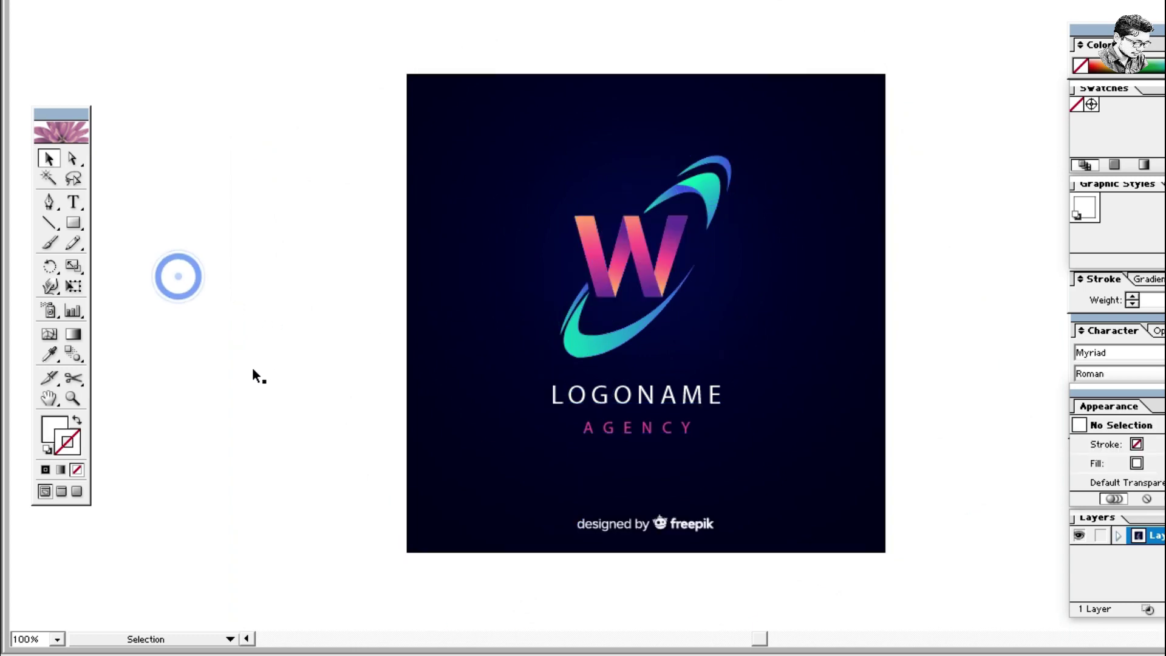
click(73, 159)
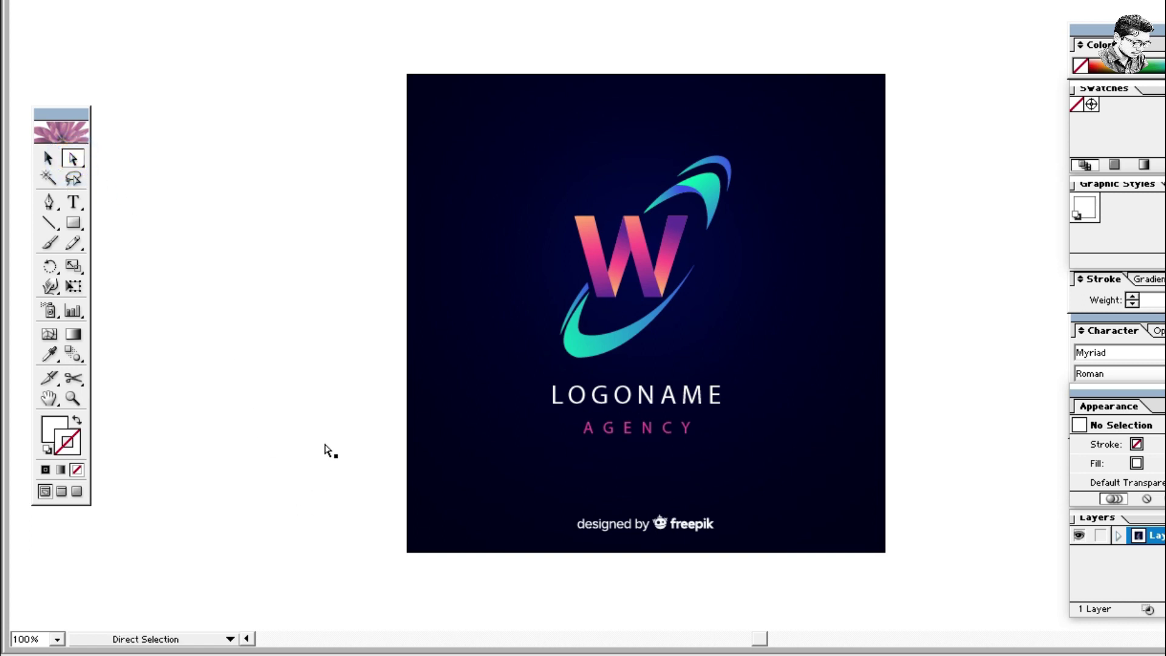
click(358, 385)
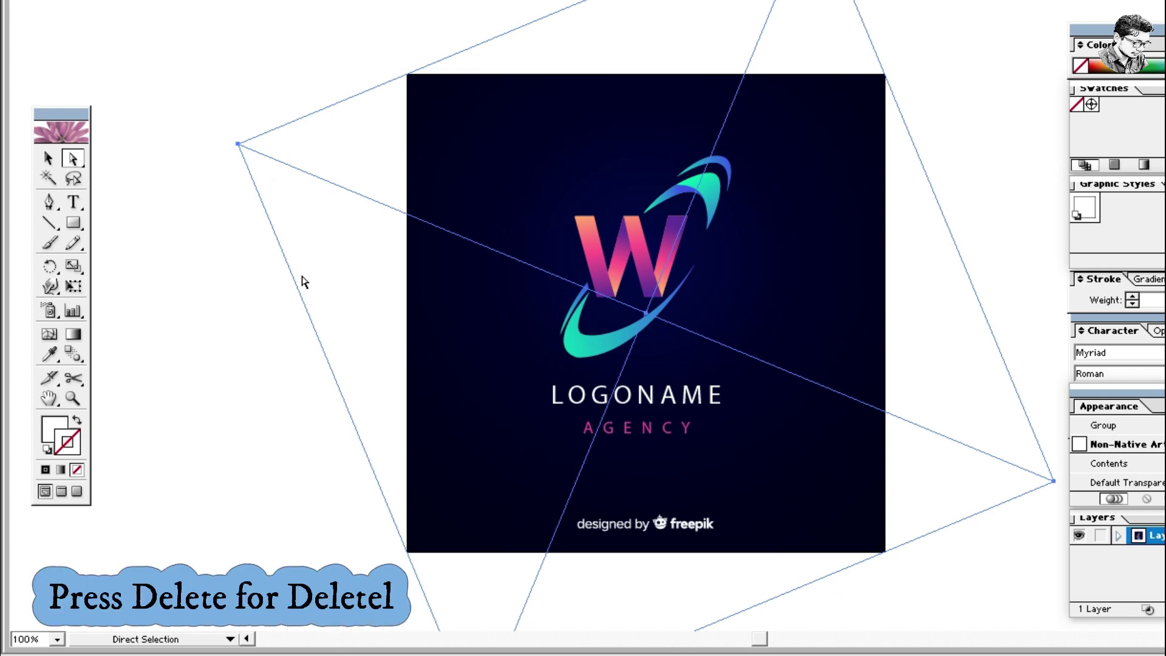
- Delete the rotated frame rectangle, then select all the remaining W logo artwork
key(Delete)
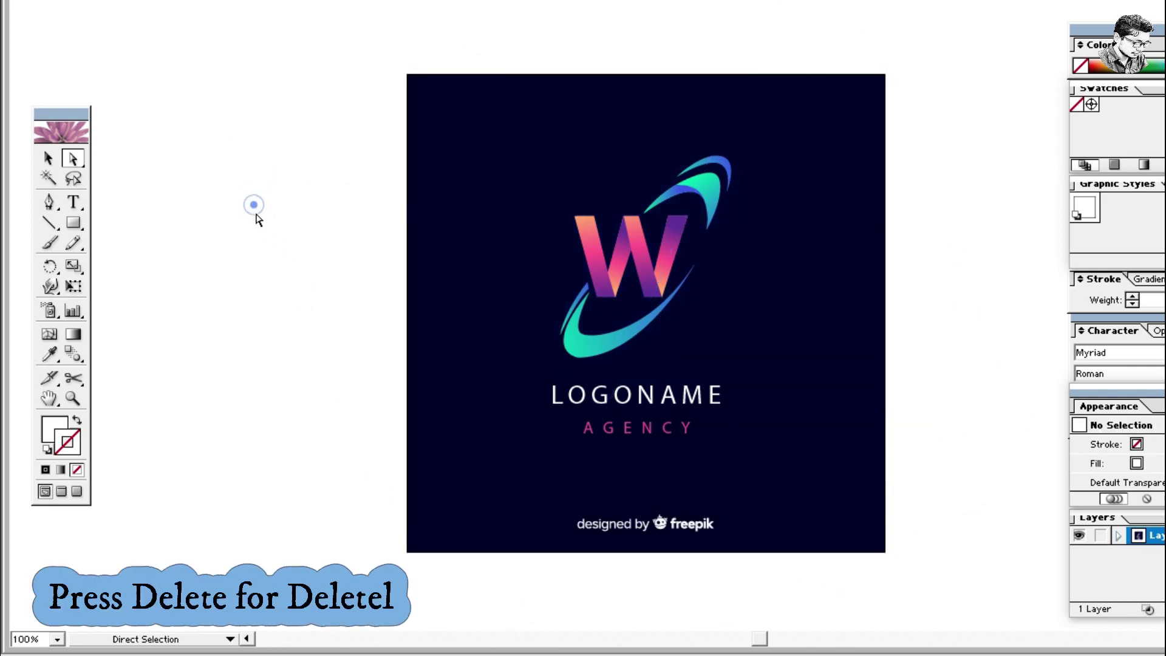
drag(254, 205, 358, 469)
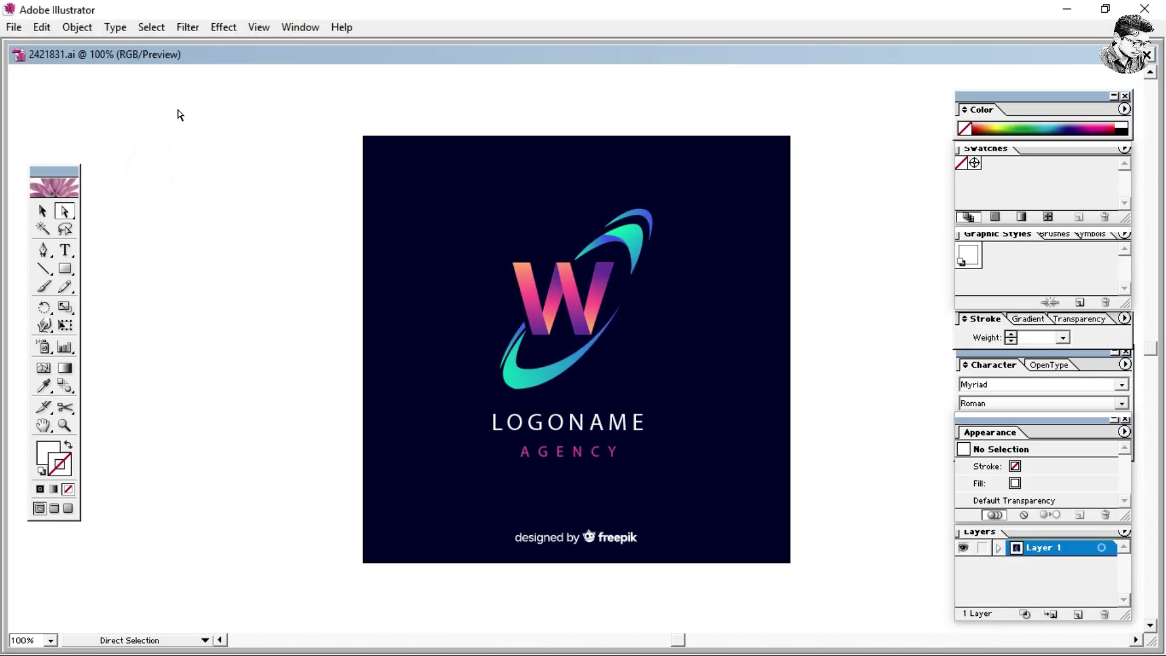
mouse_move(256, 90)
mouse_down()
mouse_move(624, 484)
mouse_move(828, 596)
mouse_up()
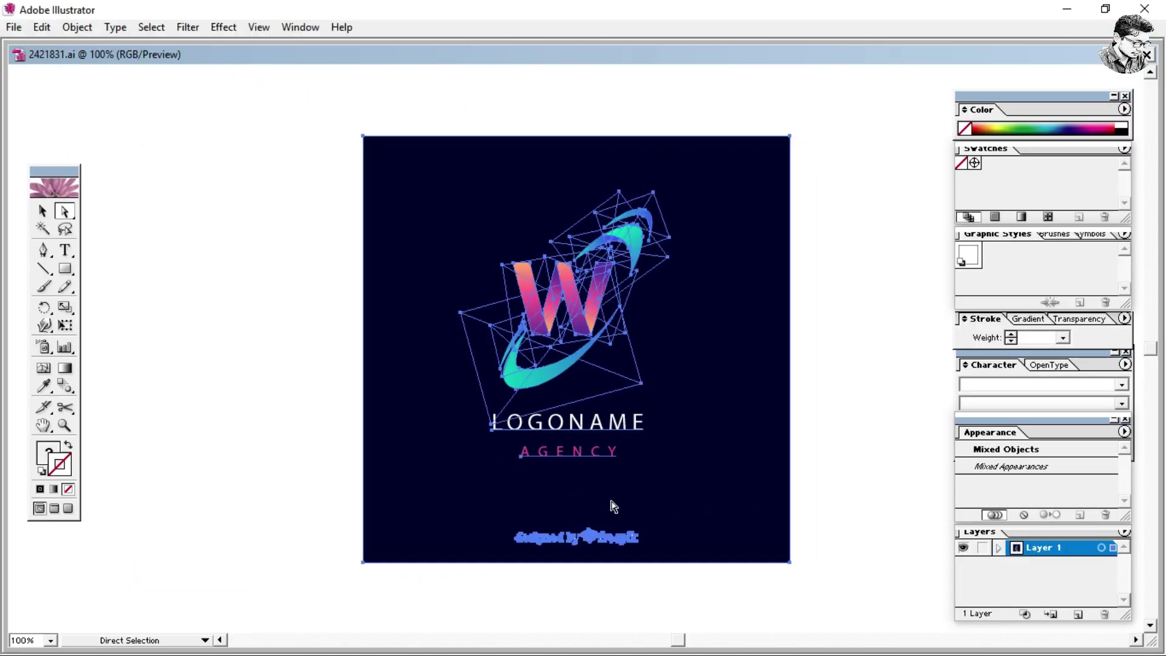
click(119, 241)
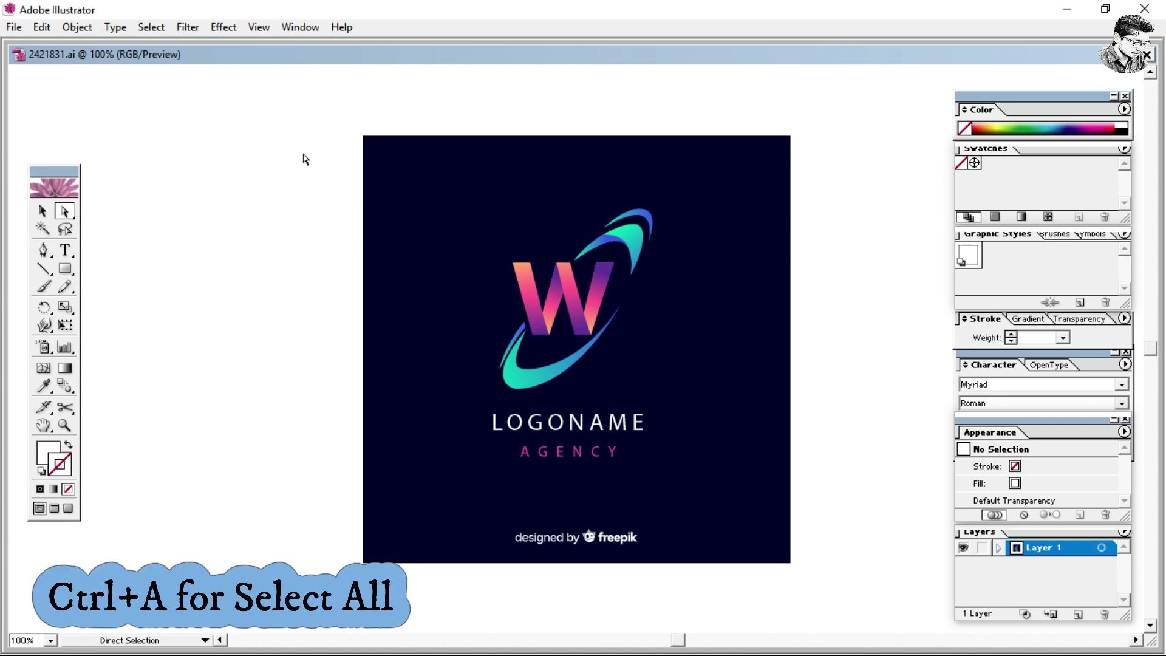
key(ctrl+a)
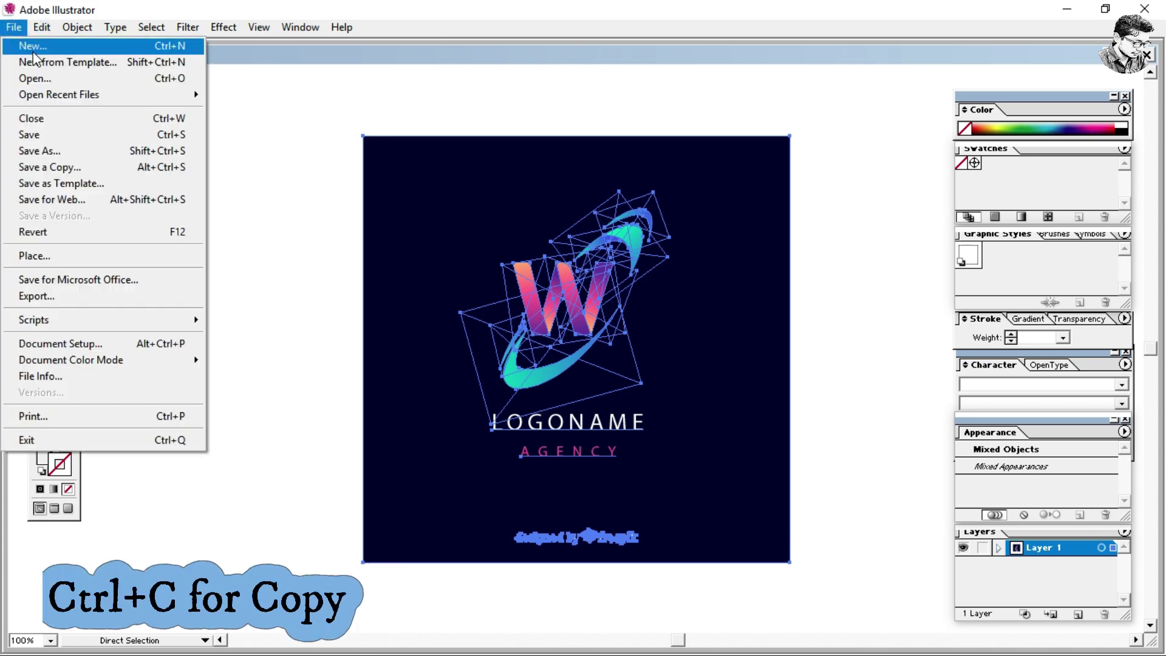
- Create a new document in Pixels, changing 1920 × 1080 to 800 × 800
click(111, 46)
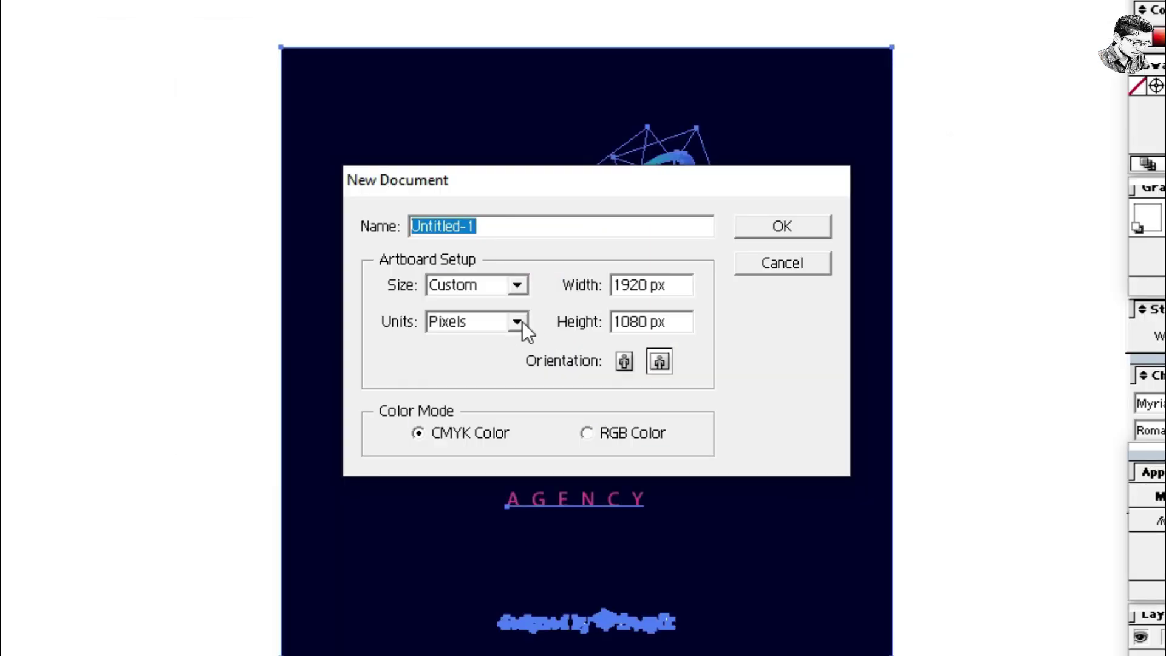
click(521, 321)
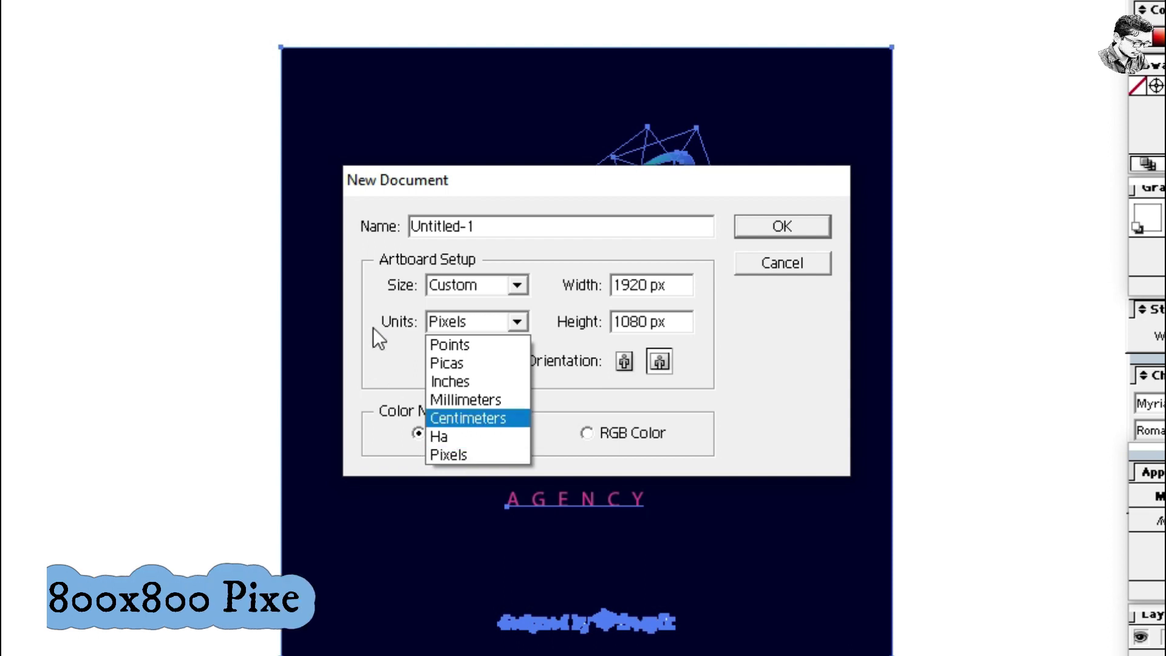
click(466, 456)
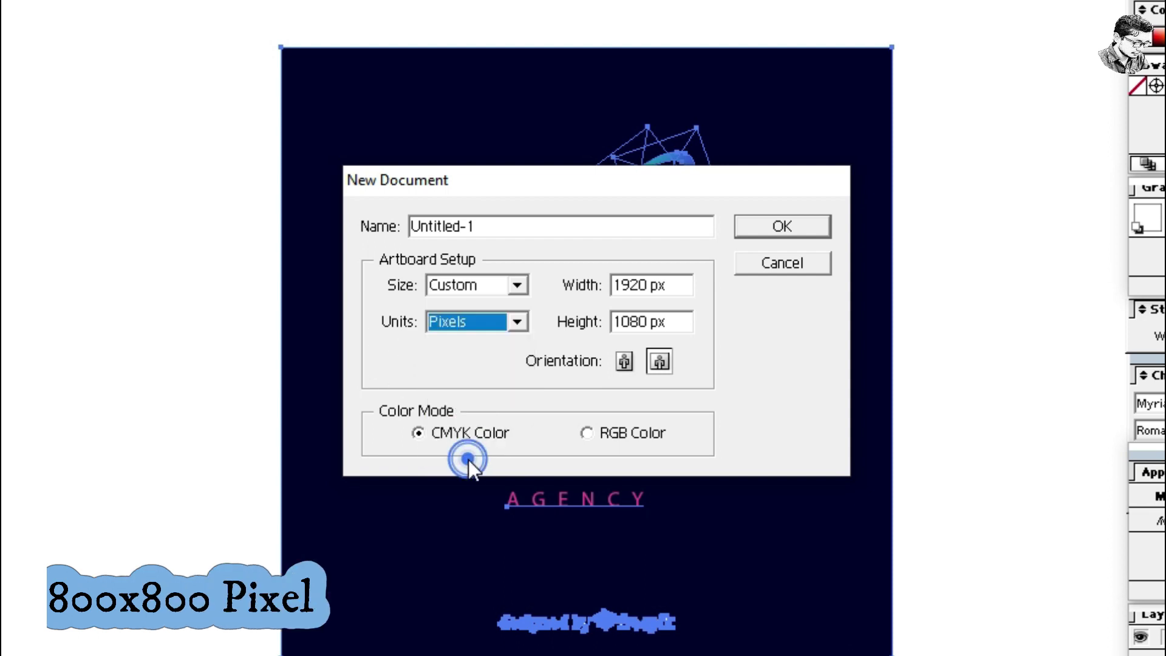
click(647, 283)
drag(647, 283, 598, 283)
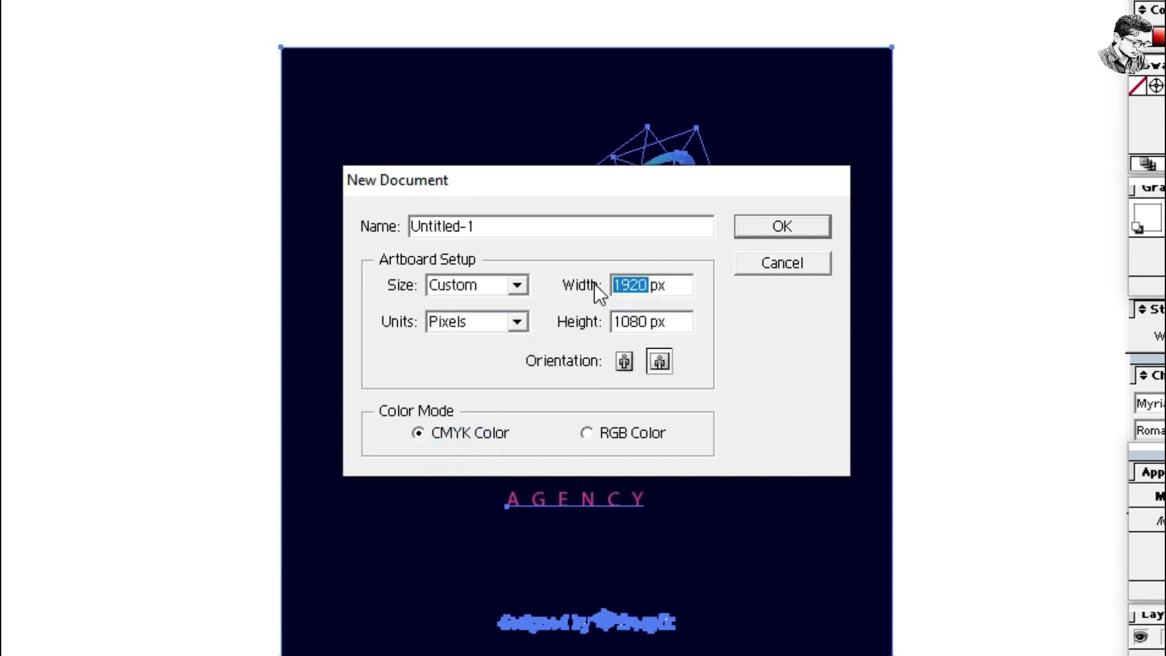
text(800)
drag(650, 321, 569, 323)
text(8)
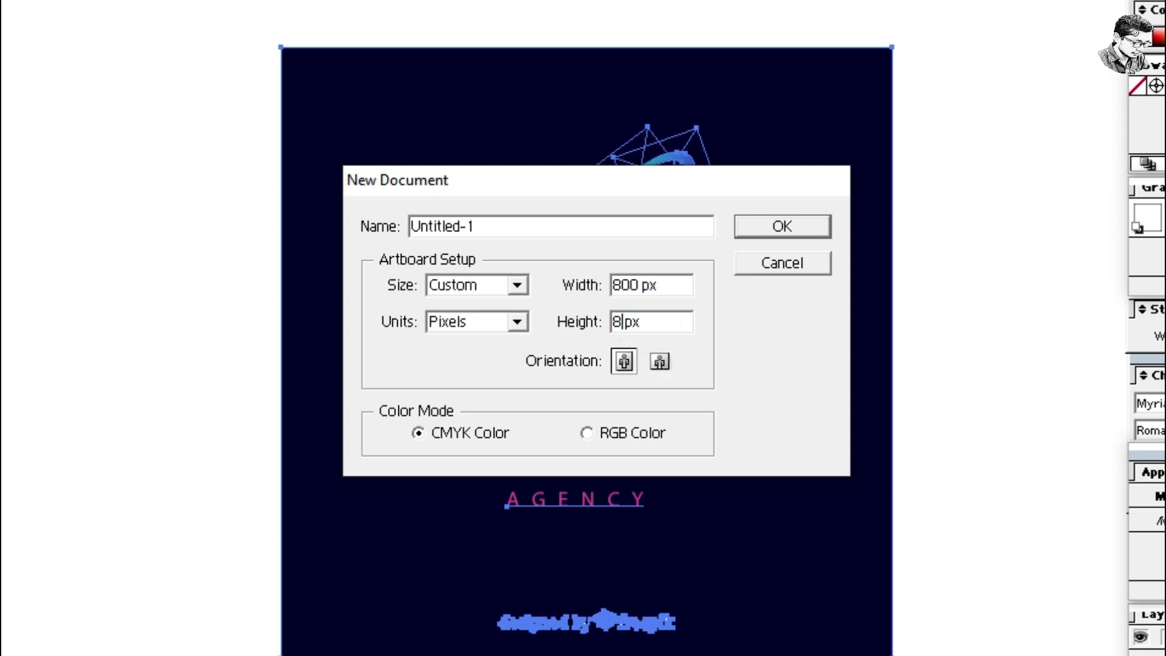
text(00)
click(787, 222)
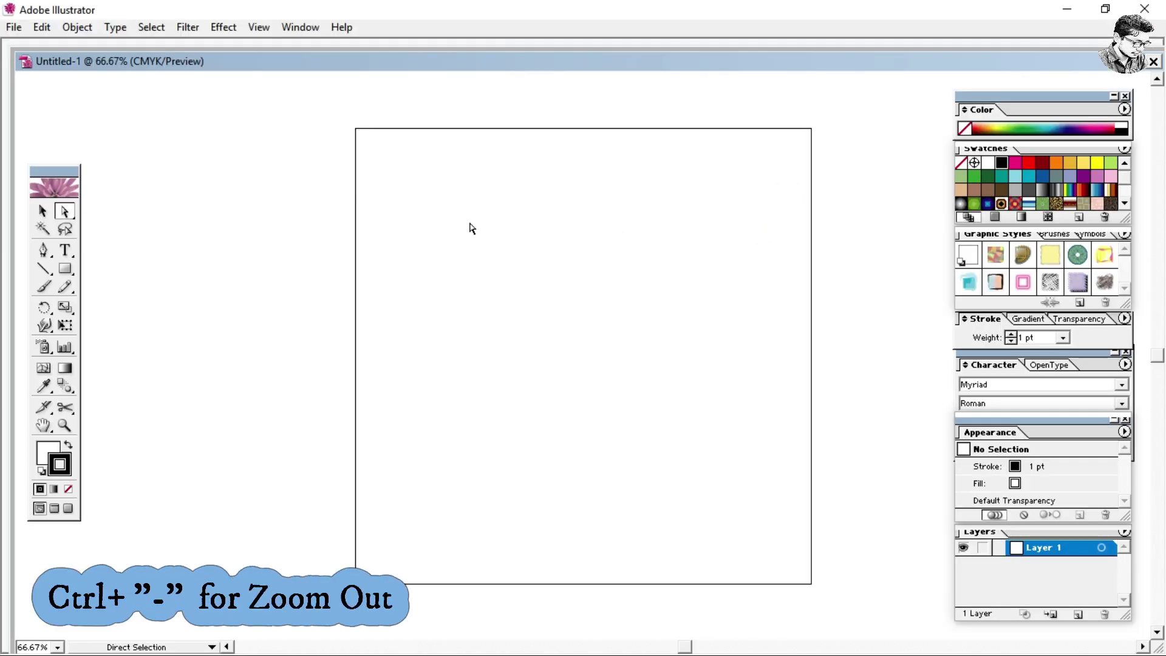
- Paste the copied W logo onto the 800 px artboard and marquee-select it
key(ctrl+minus)
key(ctrl+minus)
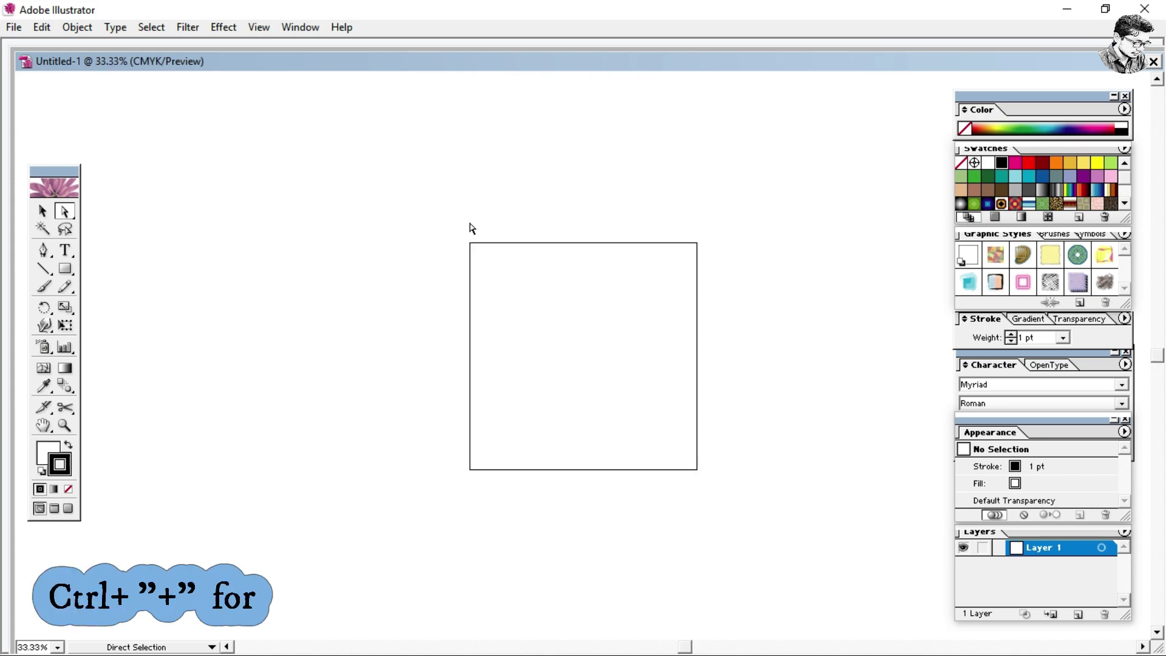
key(ctrl+plus)
key(ctrl+plus)
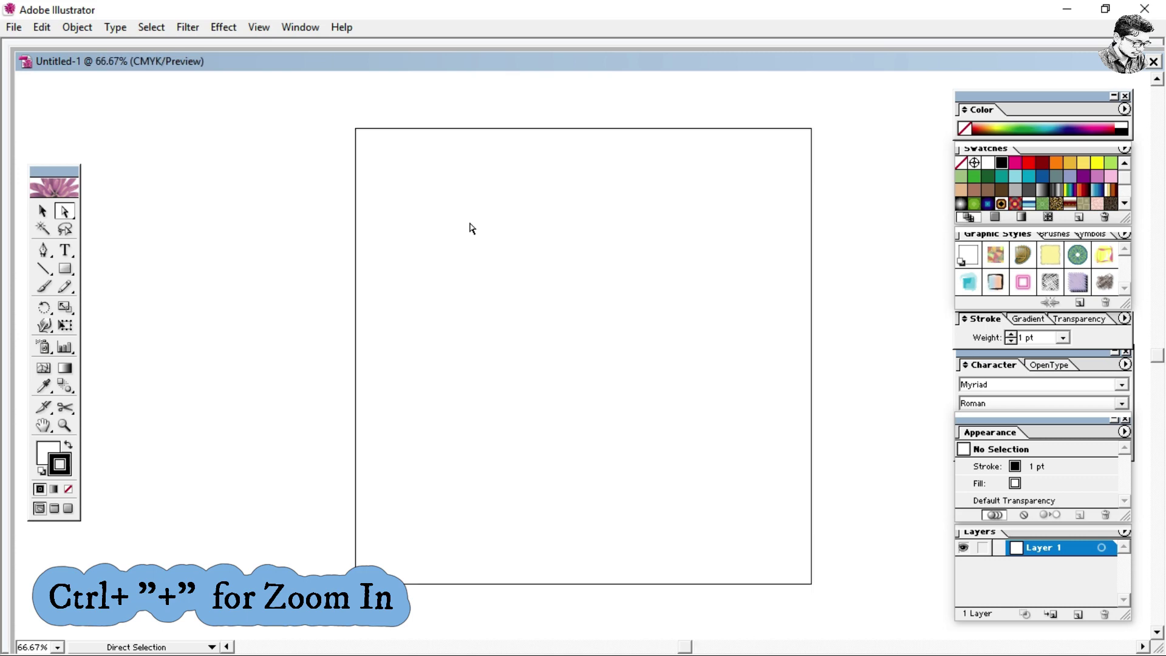
key(ctrl+plus)
key(ctrl+minus)
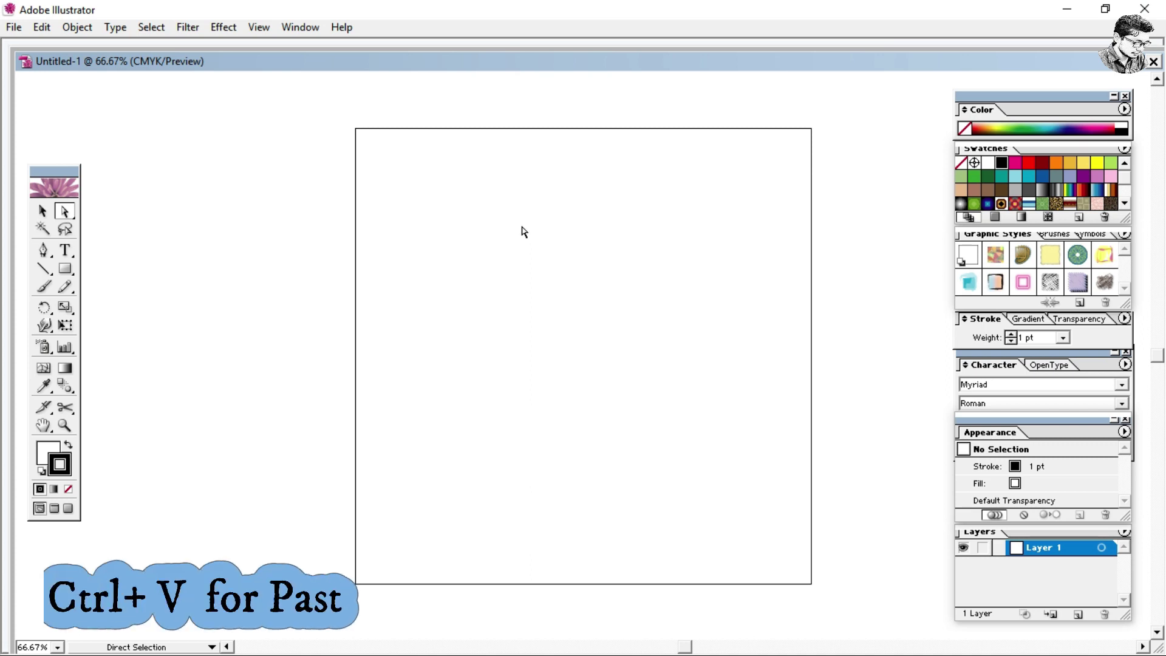
key(ctrl+v)
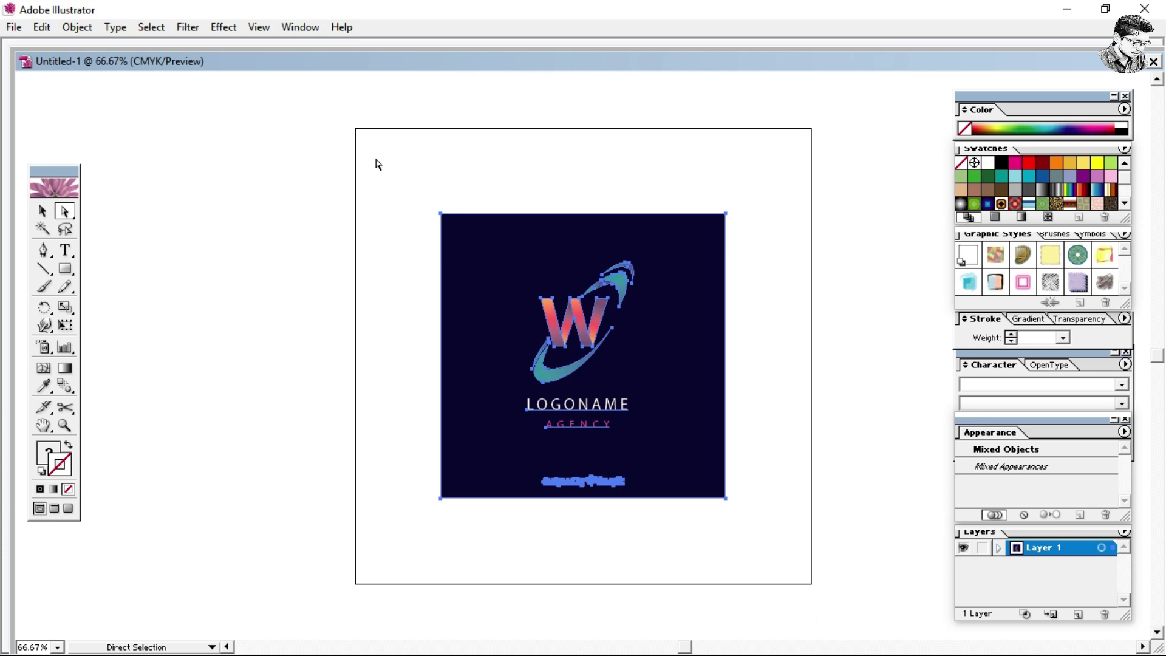
click(820, 486)
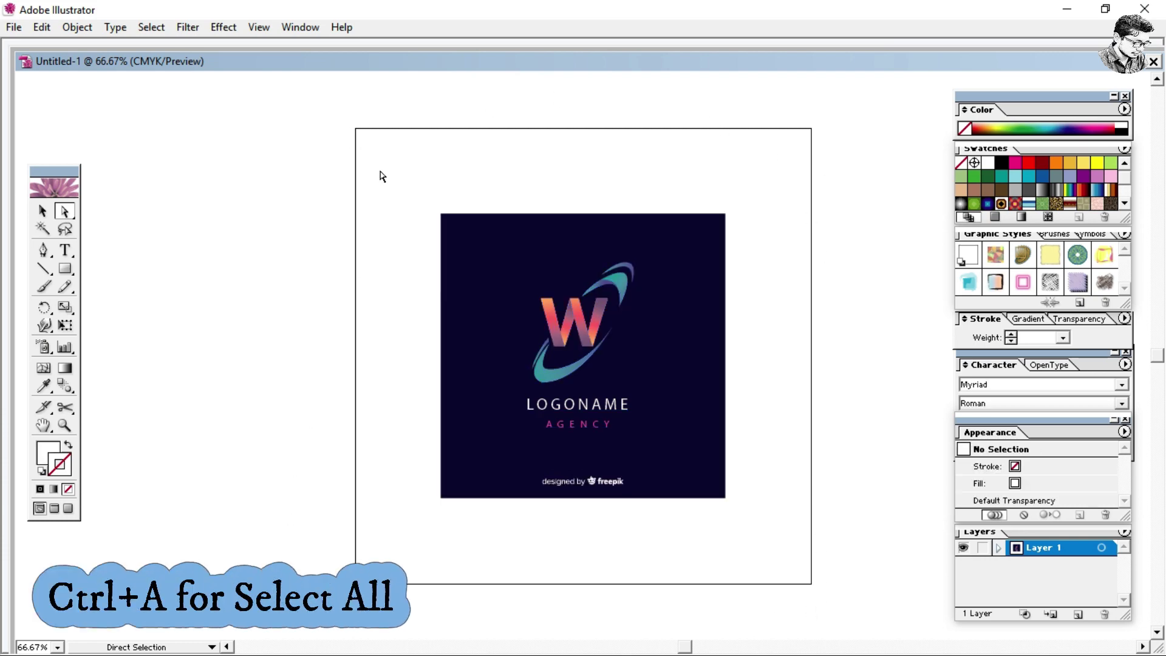
drag(391, 171, 760, 541)
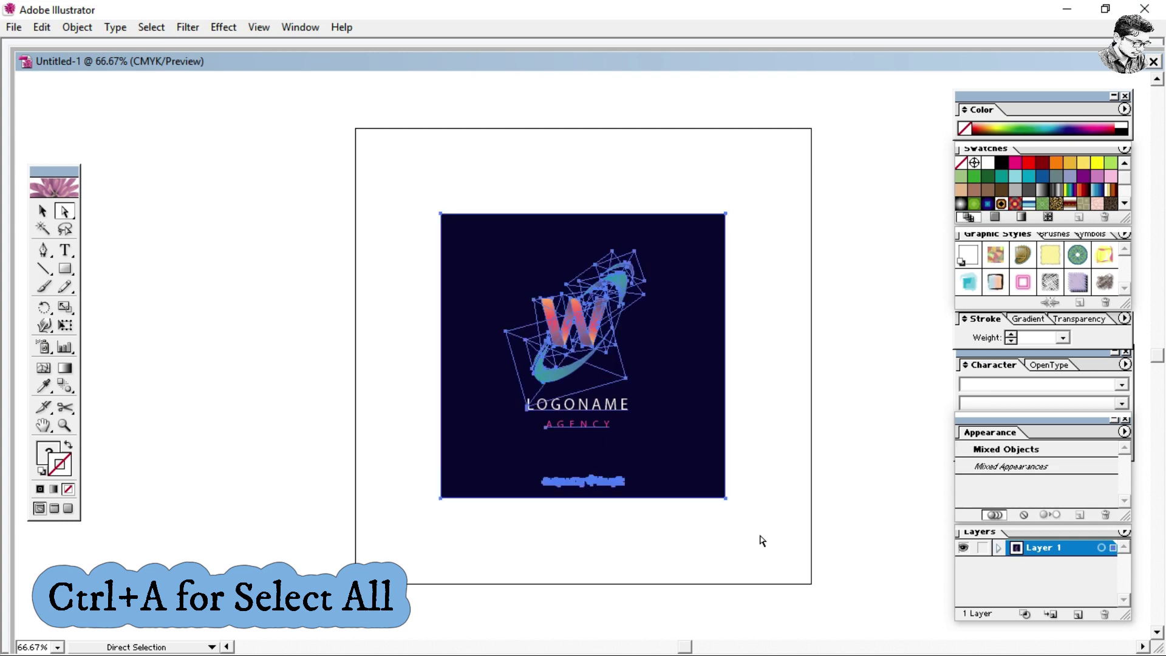
- Scale the W logo up proportionally to fill the 800 px artboard, then deselect it
click(65, 326)
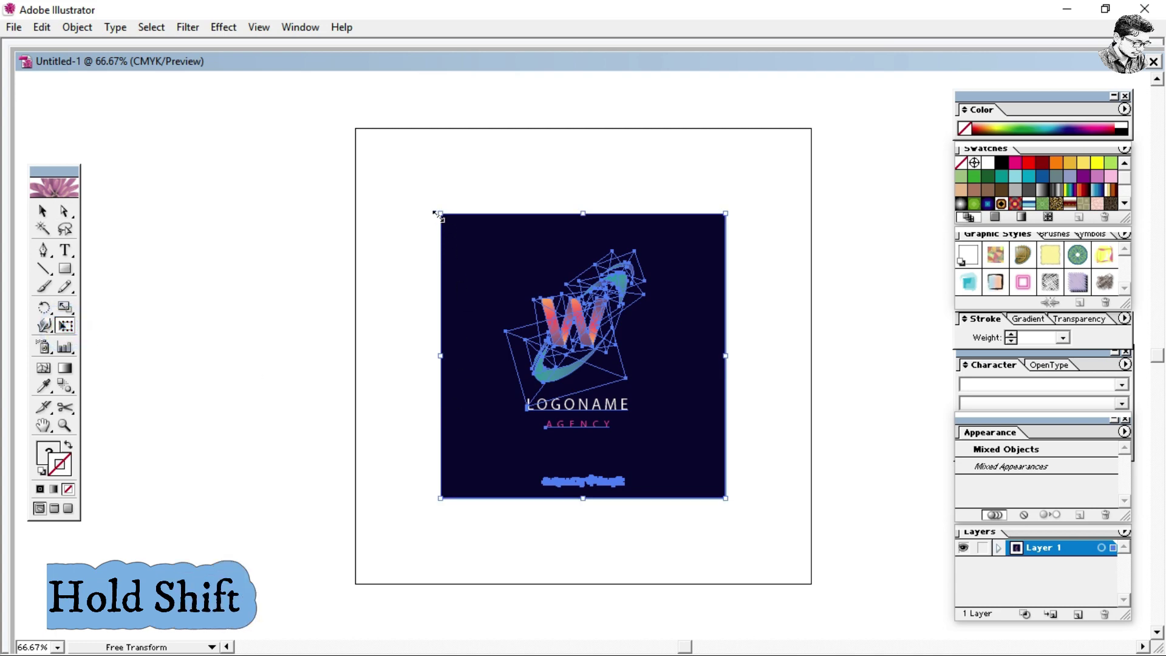
drag(439, 214, 385, 145)
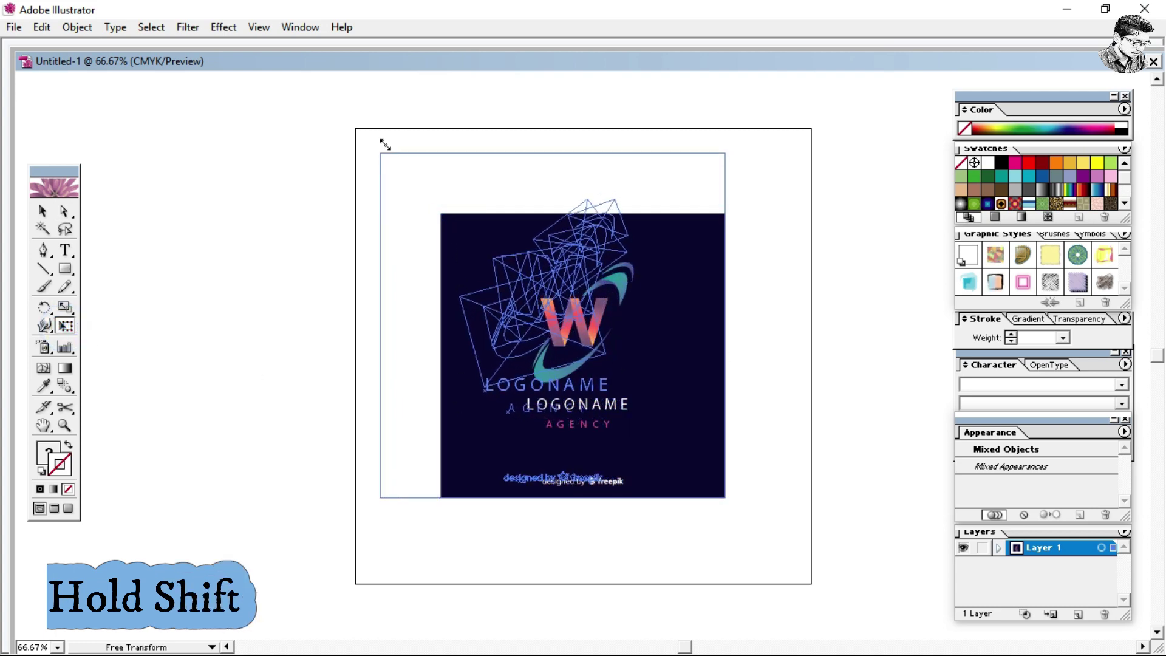
drag(385, 144, 365, 118)
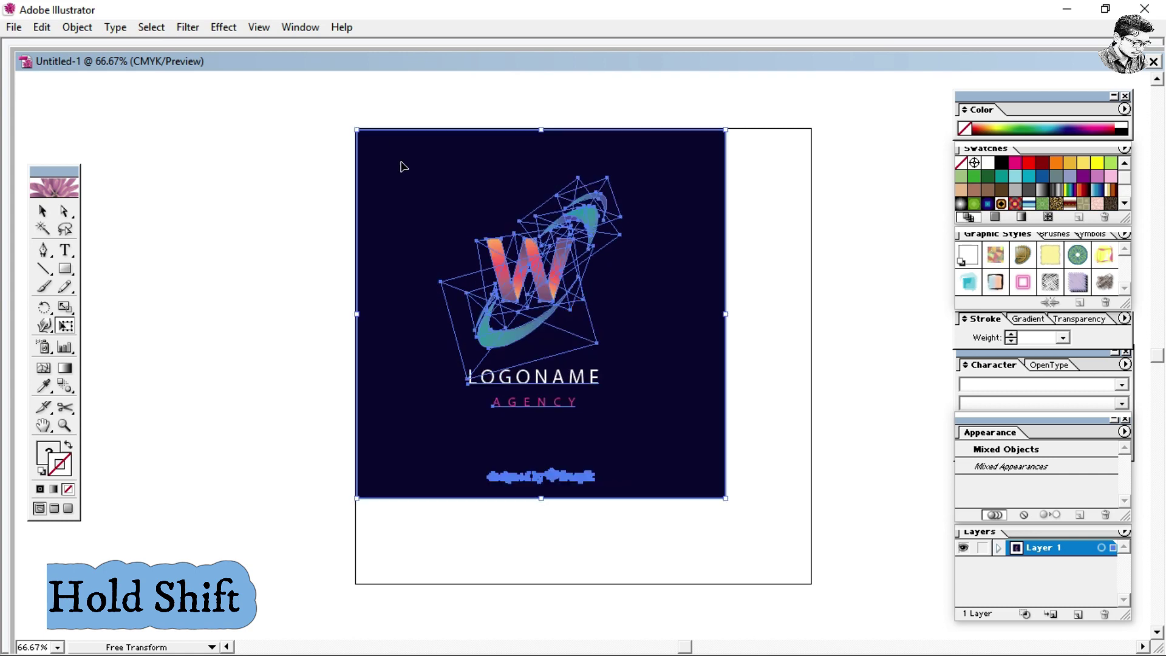
drag(723, 498, 799, 591)
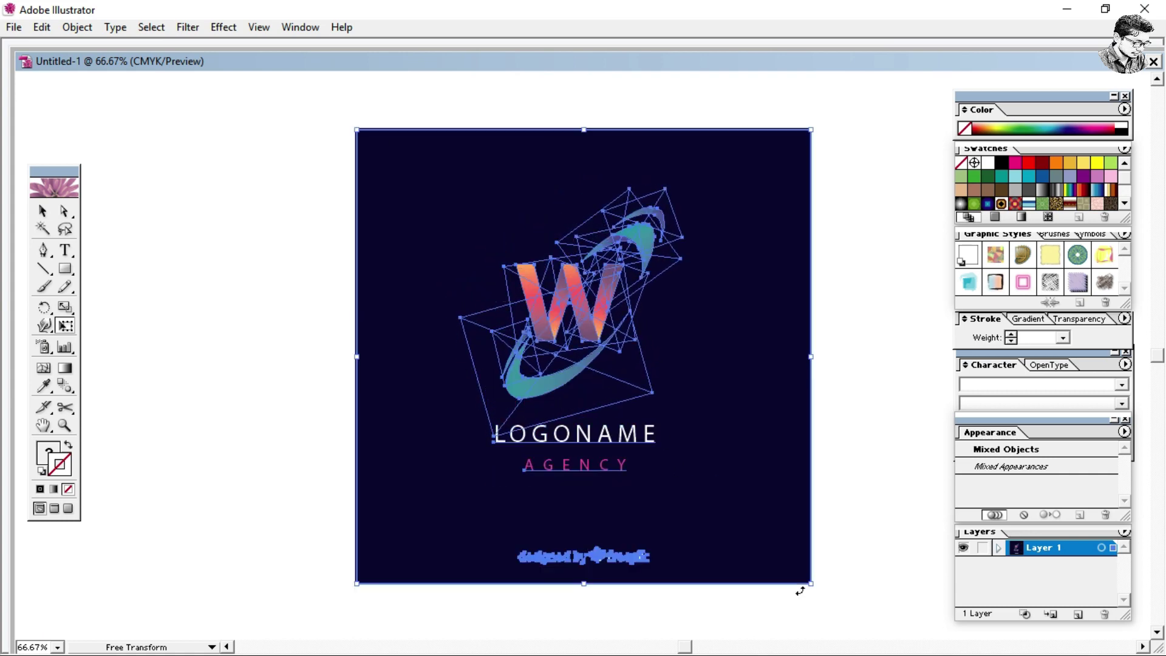
click(66, 212)
click(211, 229)
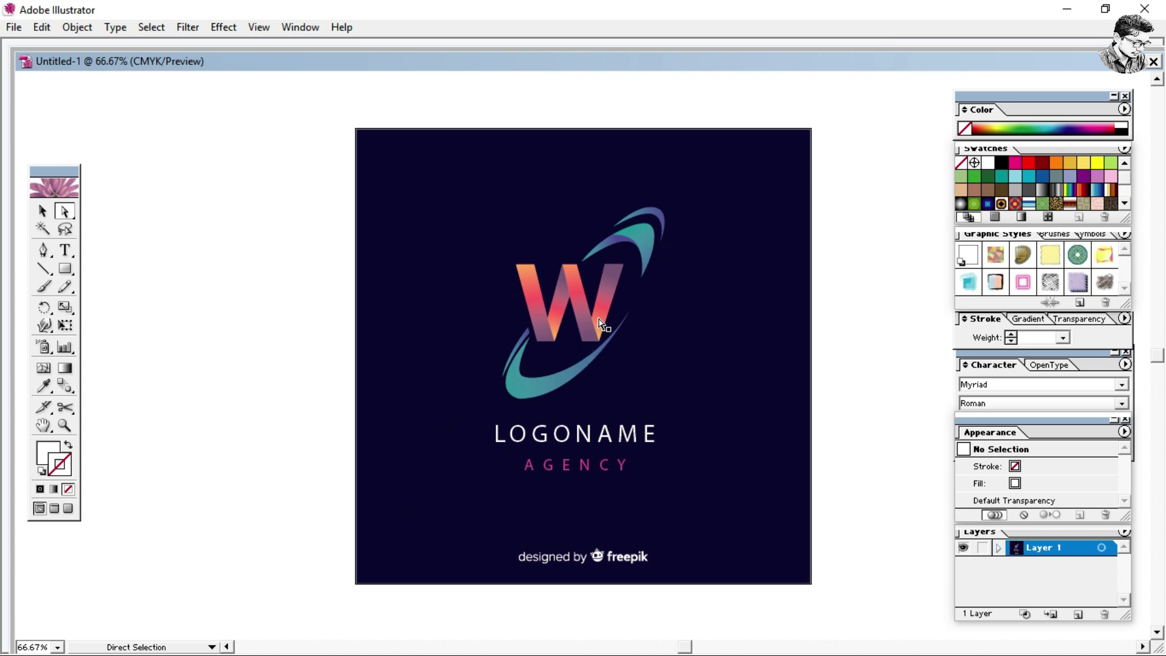
- Extend the navy background's top and left edges slightly to meet the artboard edges
click(800, 146)
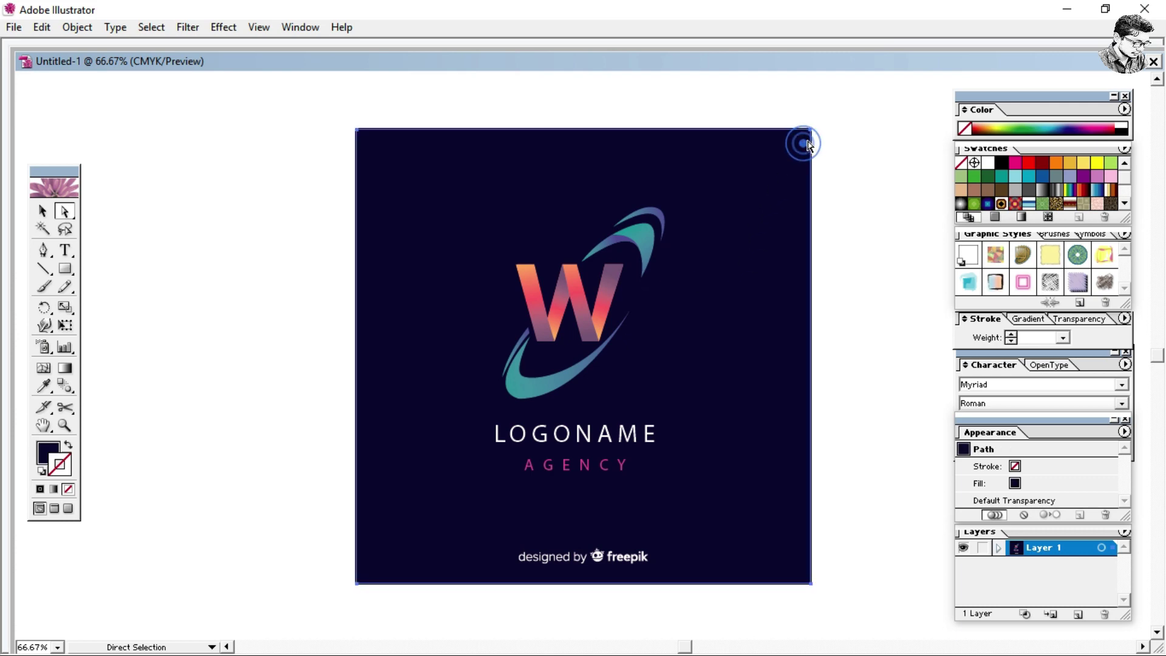
click(65, 325)
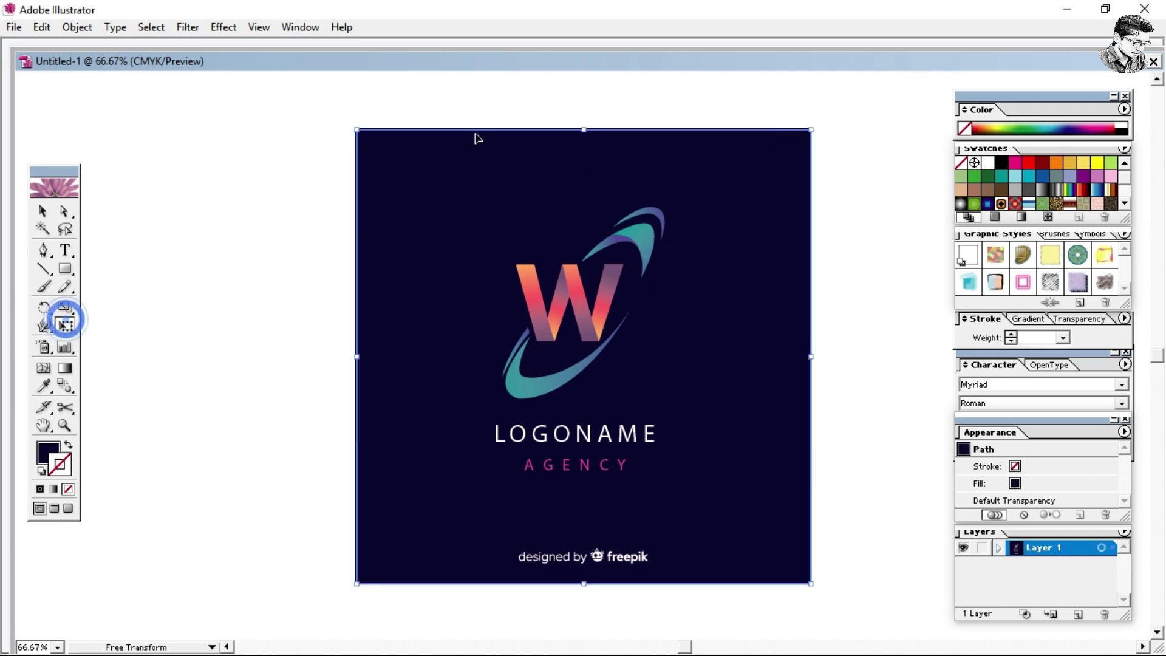
drag(582, 130, 583, 129)
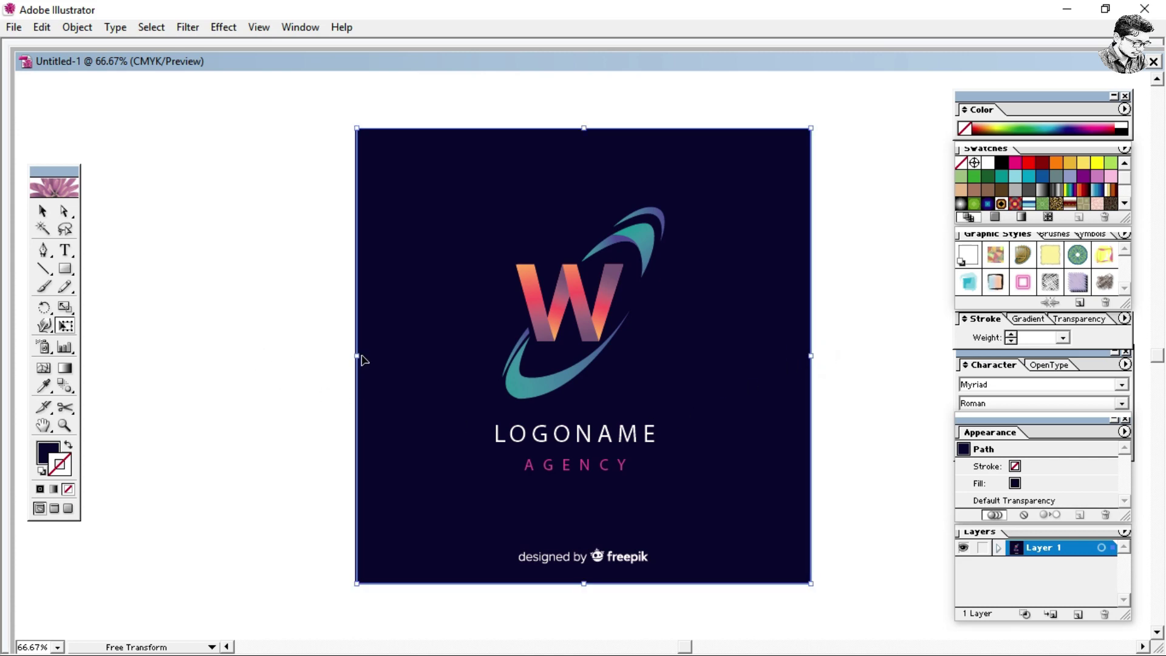
drag(355, 356, 353, 355)
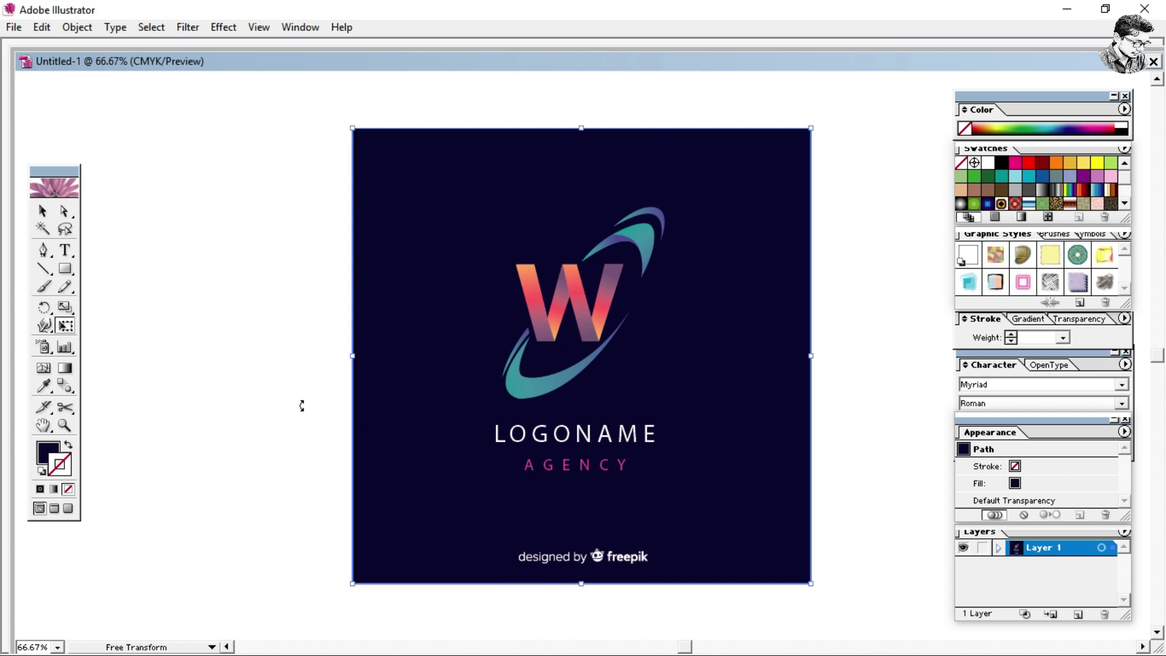
click(64, 211)
click(255, 255)
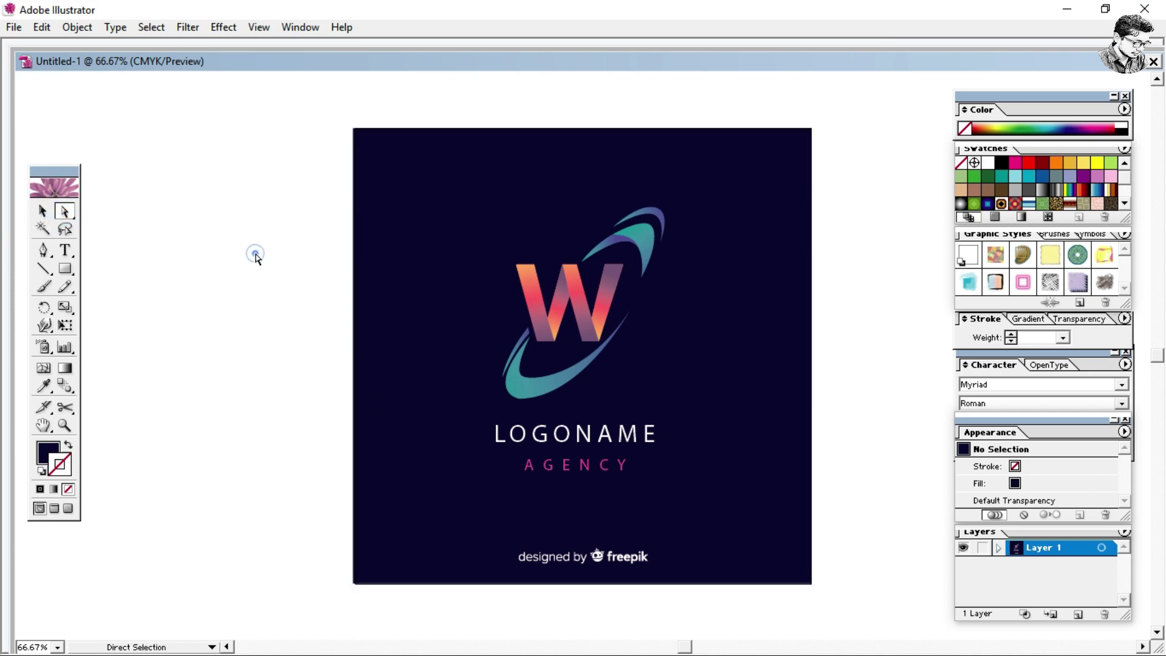
- Inspect the logo, LOGONAME, AGENCY and freepik credit, then reselect the navy background
click(554, 354)
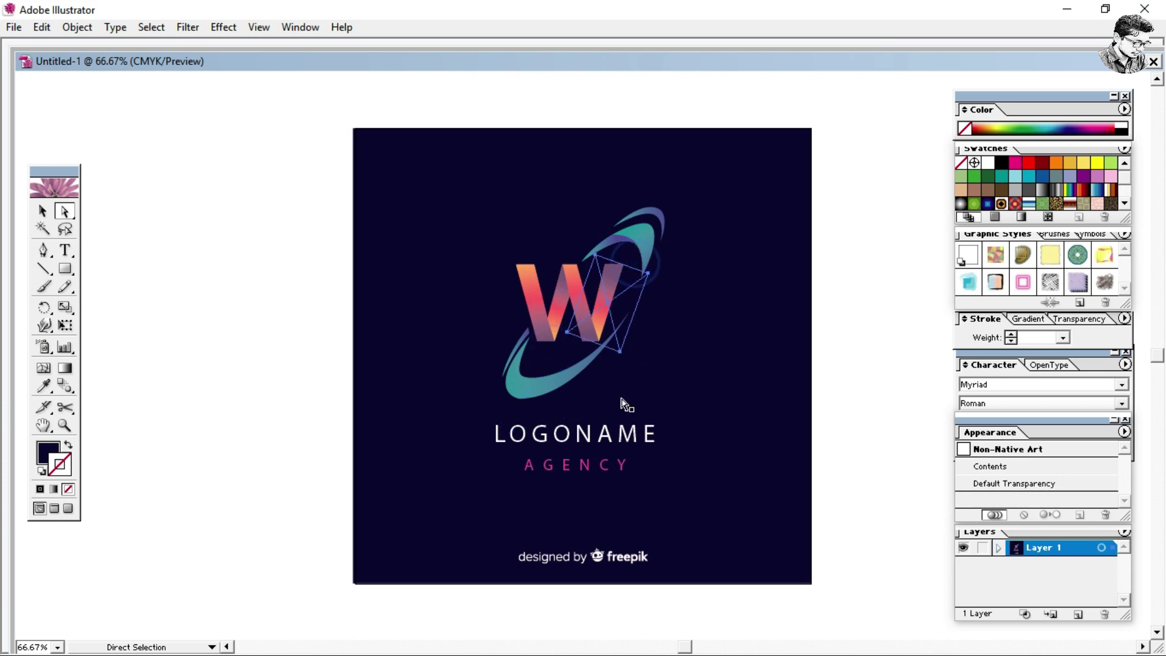
click(603, 438)
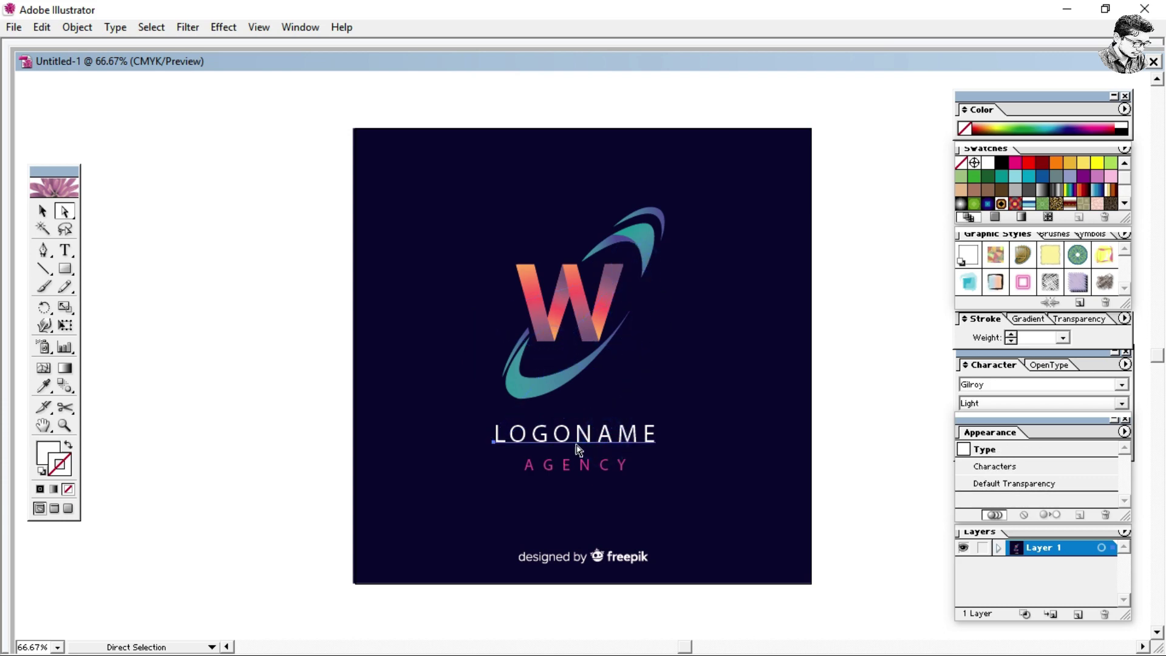
click(576, 469)
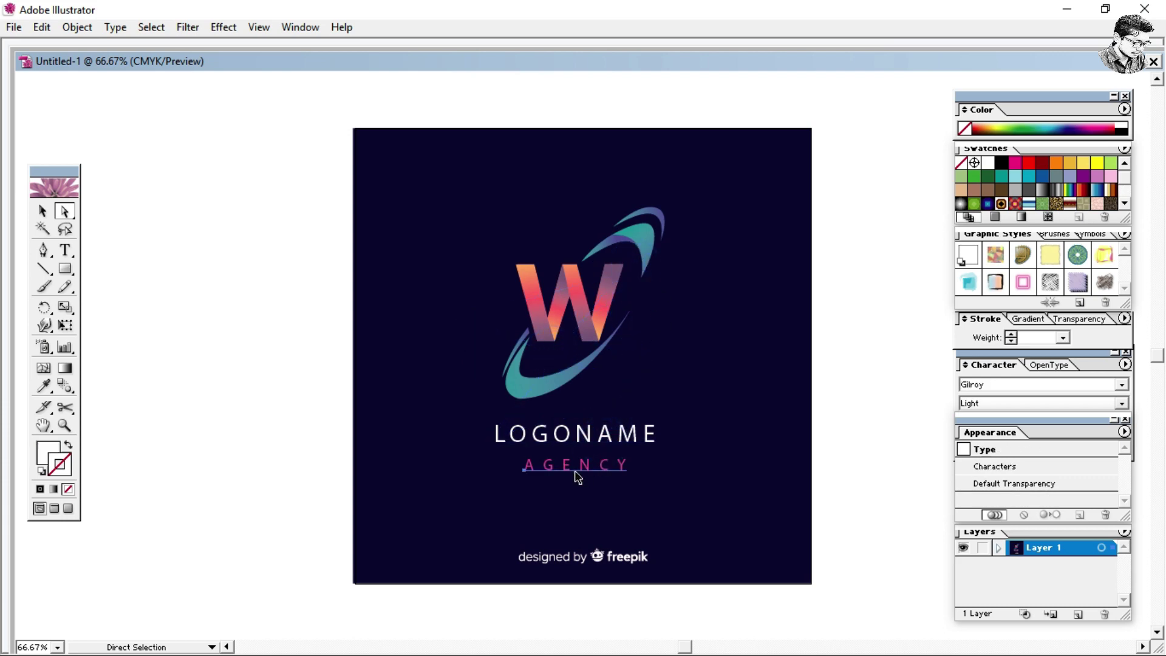
click(571, 569)
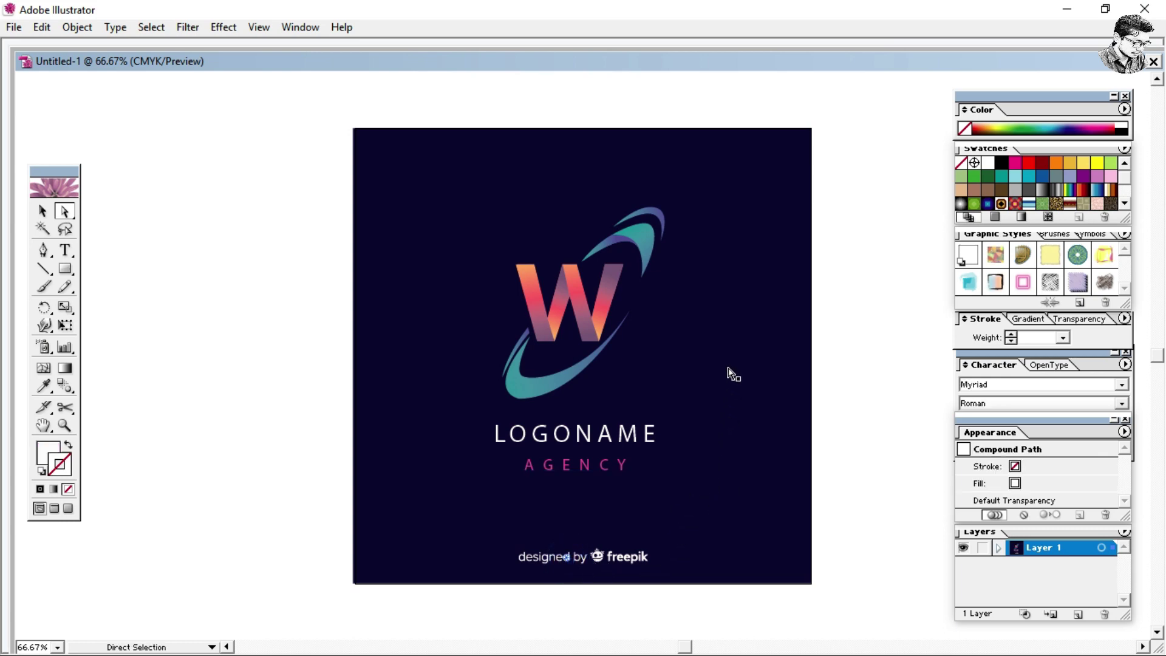
click(833, 277)
click(474, 165)
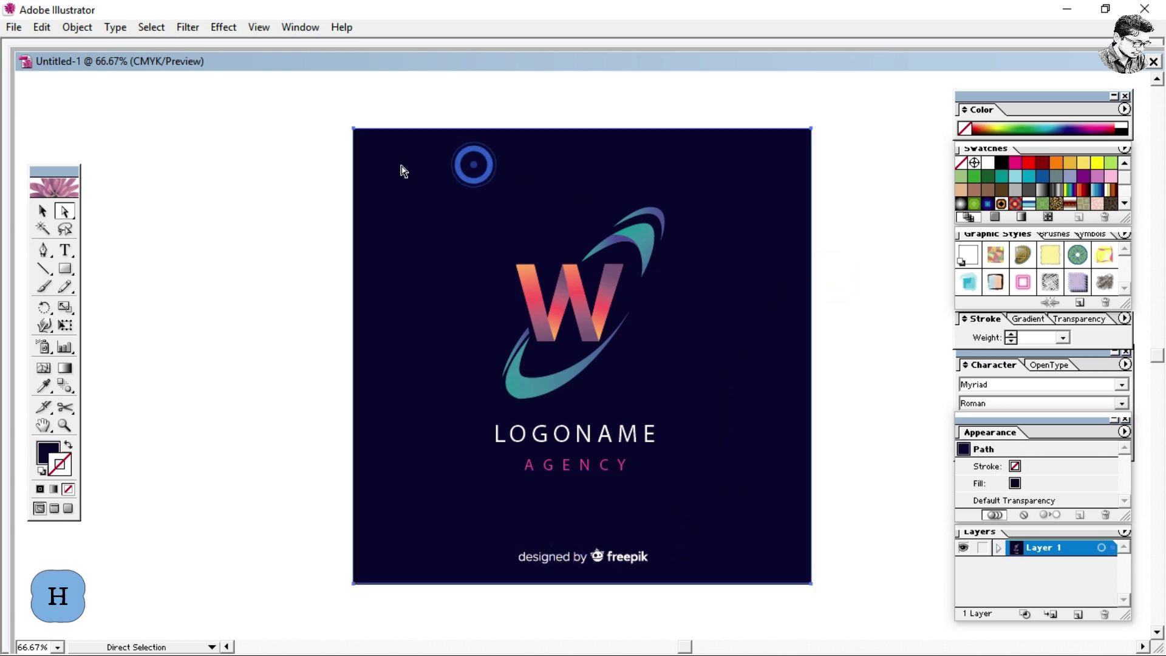
- Move the background up and delete the 'designed by freepik' credit text
drag(434, 180, 435, 129)
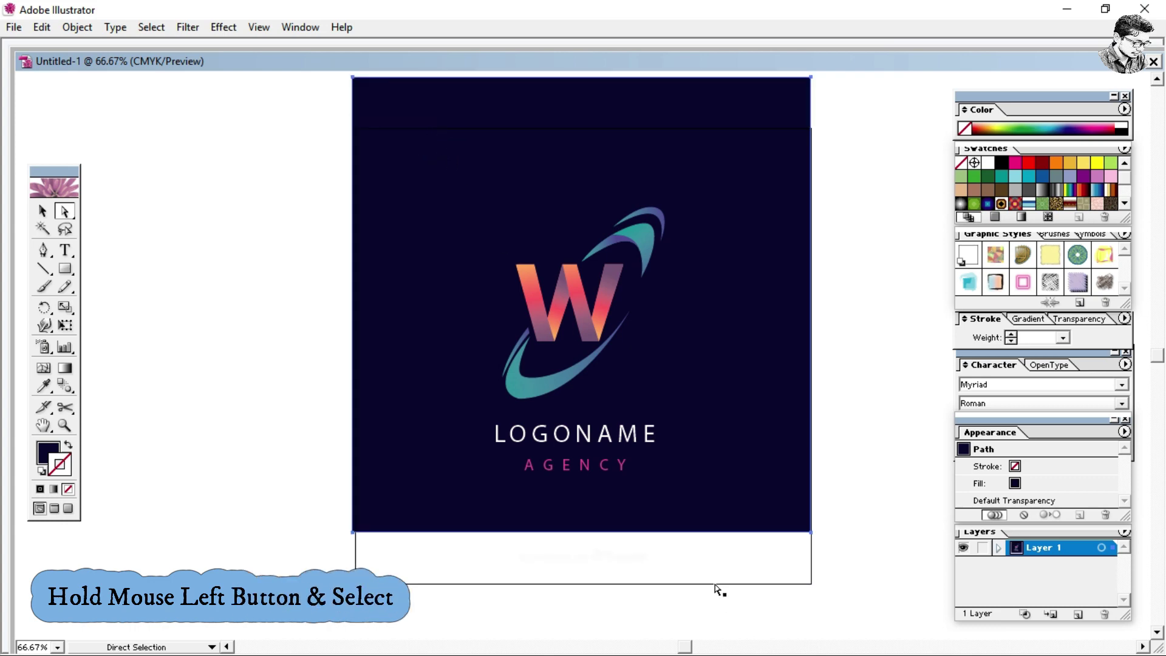
drag(717, 585, 610, 563)
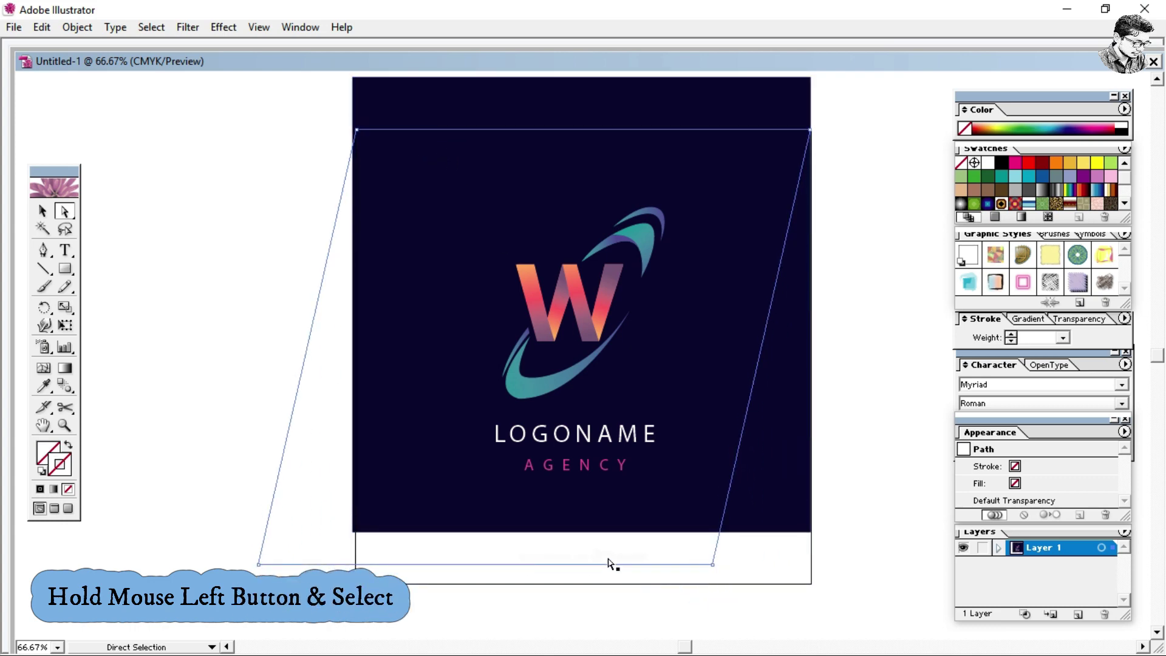
key(ctrl+z)
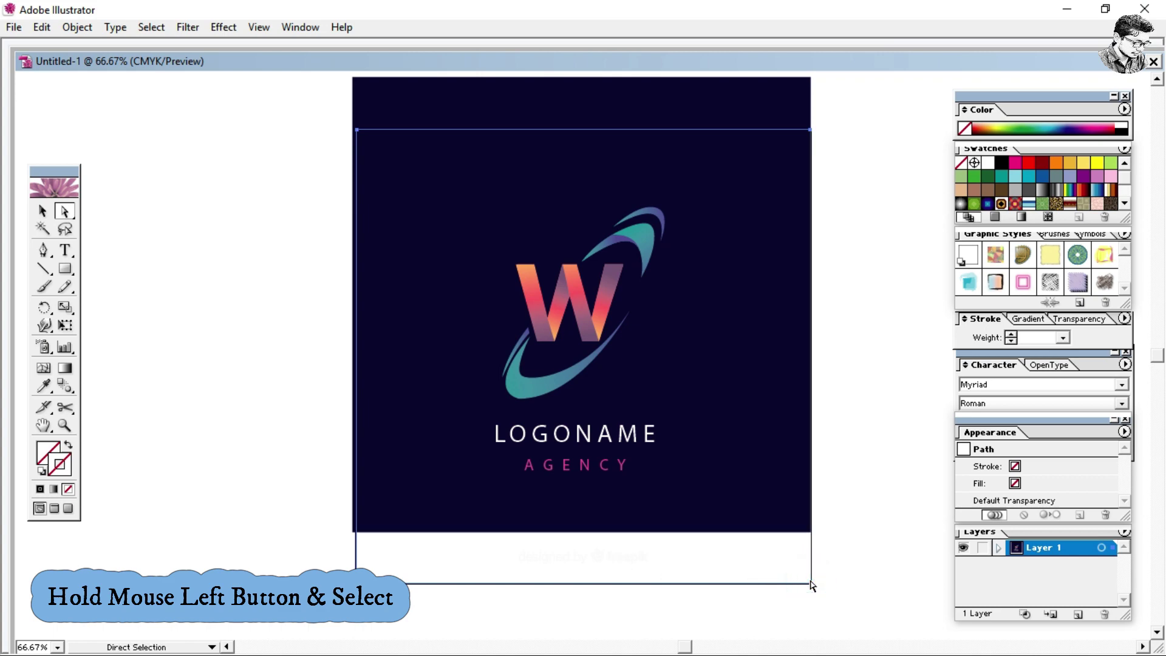
click(815, 598)
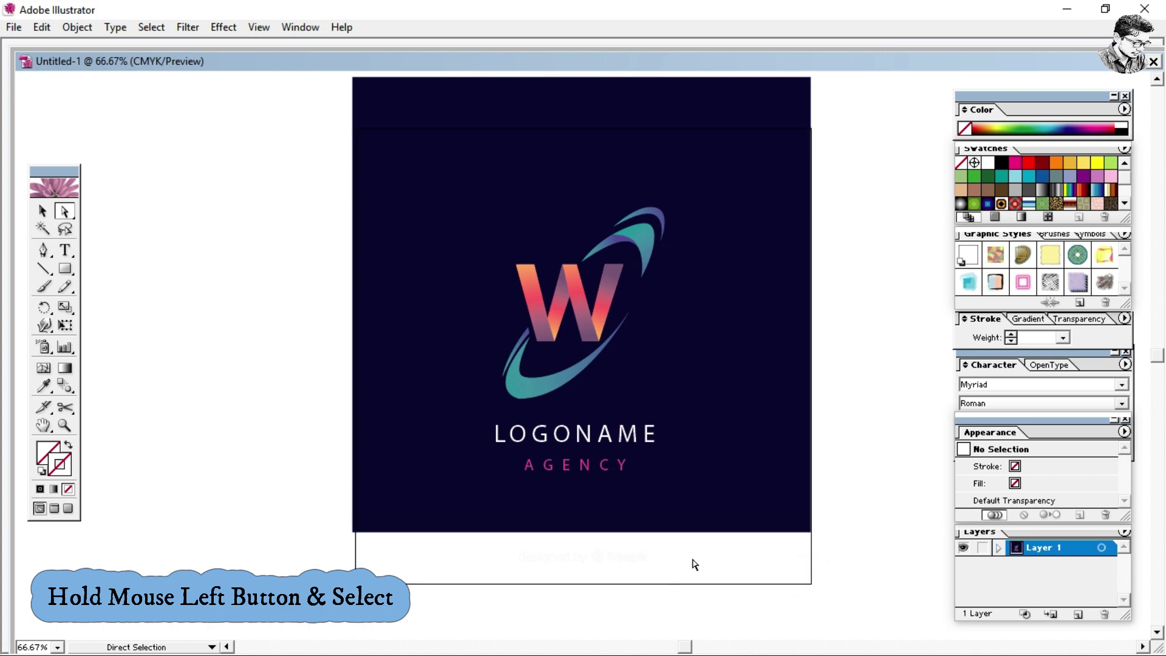
mouse_move(714, 548)
mouse_down()
mouse_move(685, 565)
mouse_move(436, 587)
mouse_move(424, 598)
mouse_up()
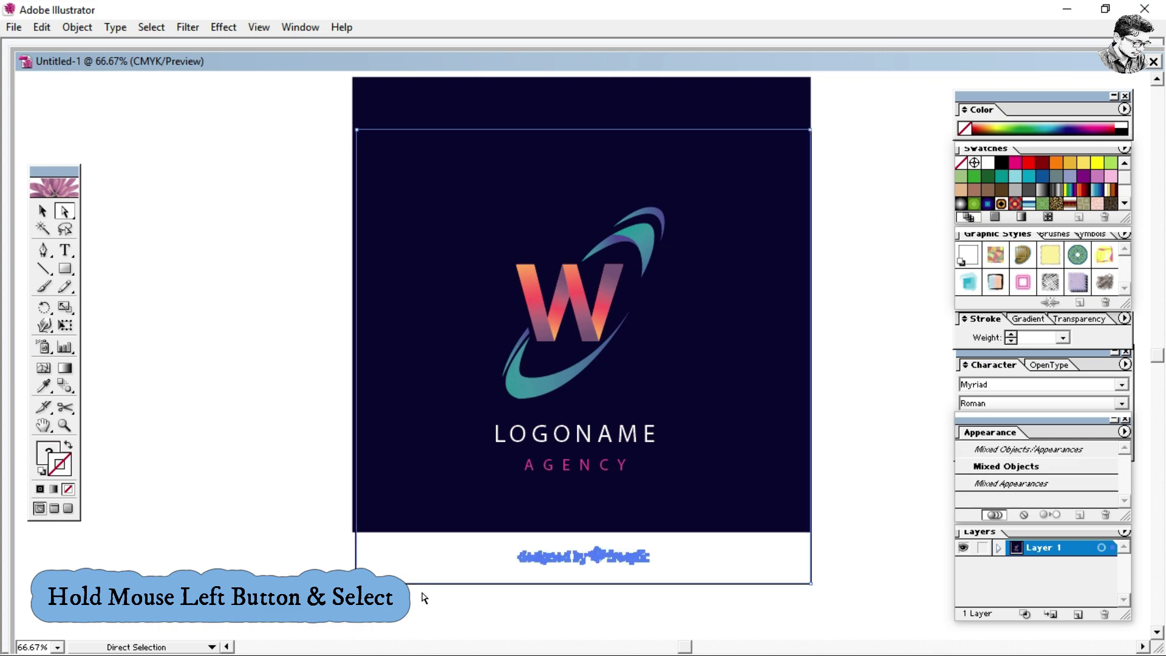
key(Delete)
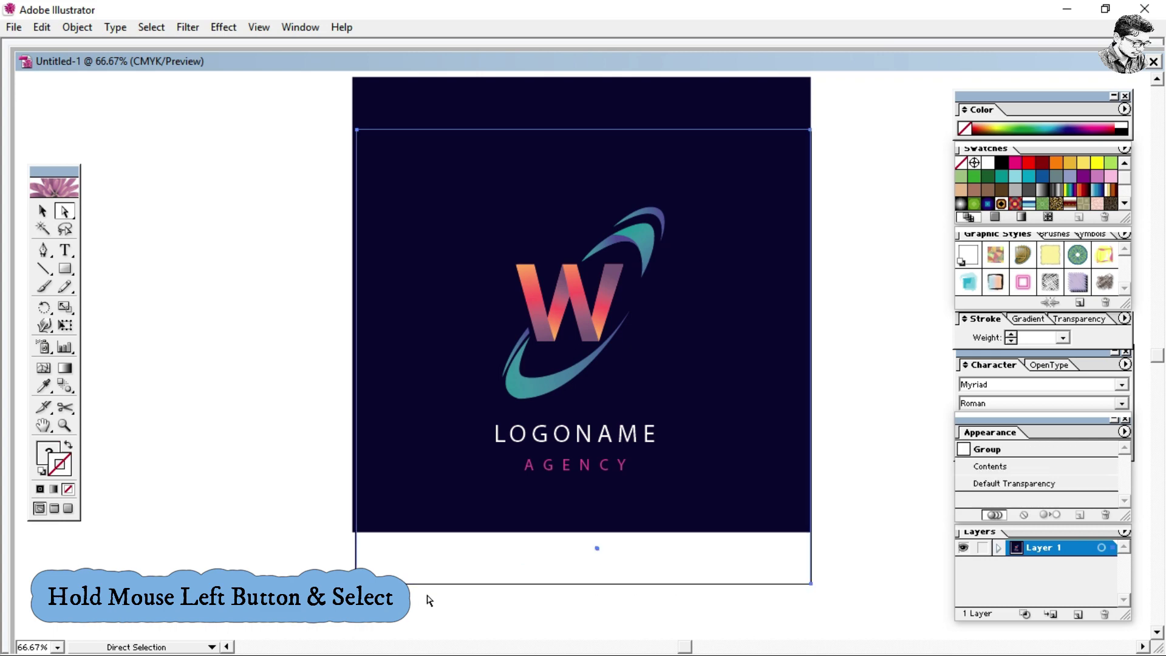
click(429, 600)
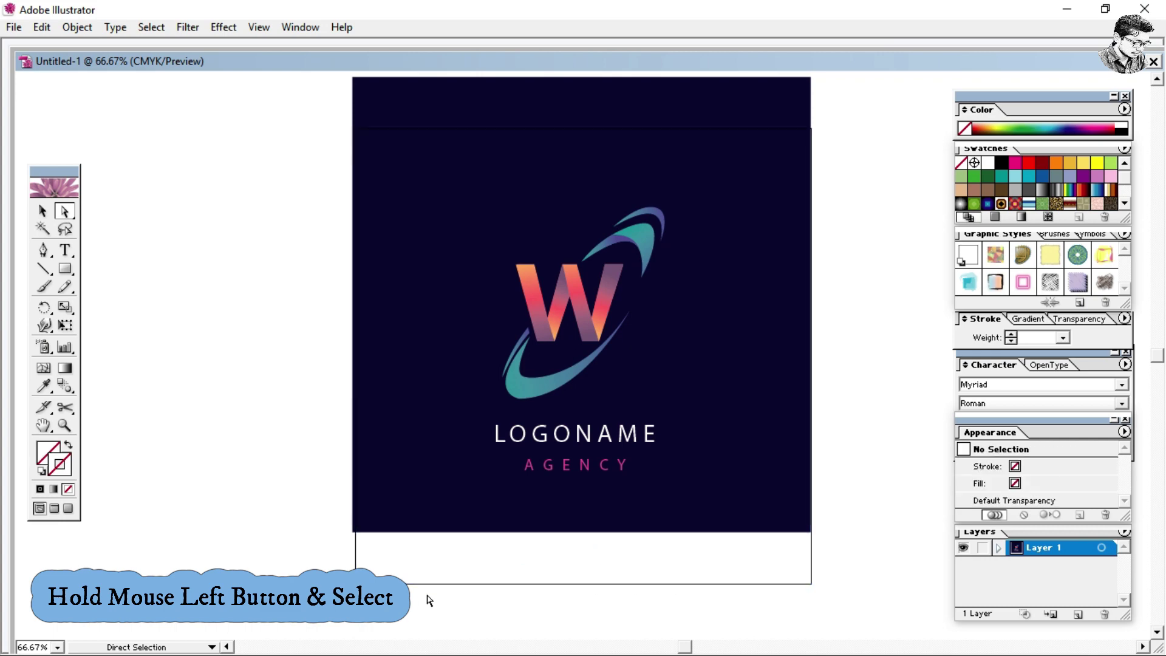
- Nudge the navy background back into place so it covers the whole artboard
click(443, 454)
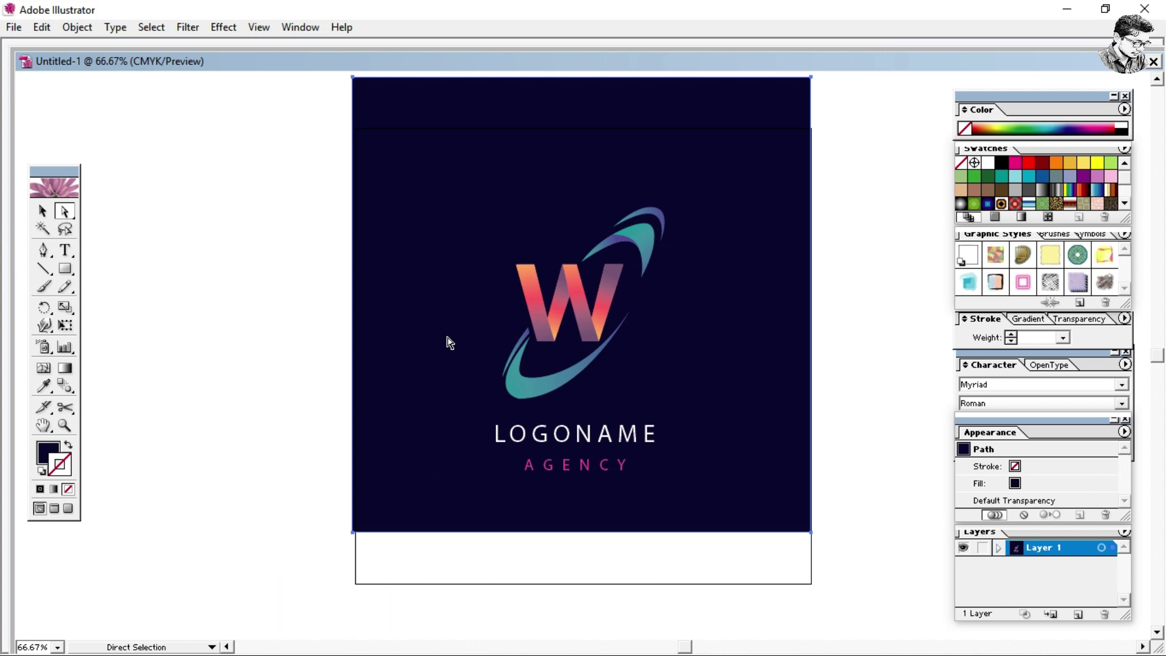
key(Down)
key(Down)
key(Down)
key(Down)
key(Down)
key(Down)
key(Down)
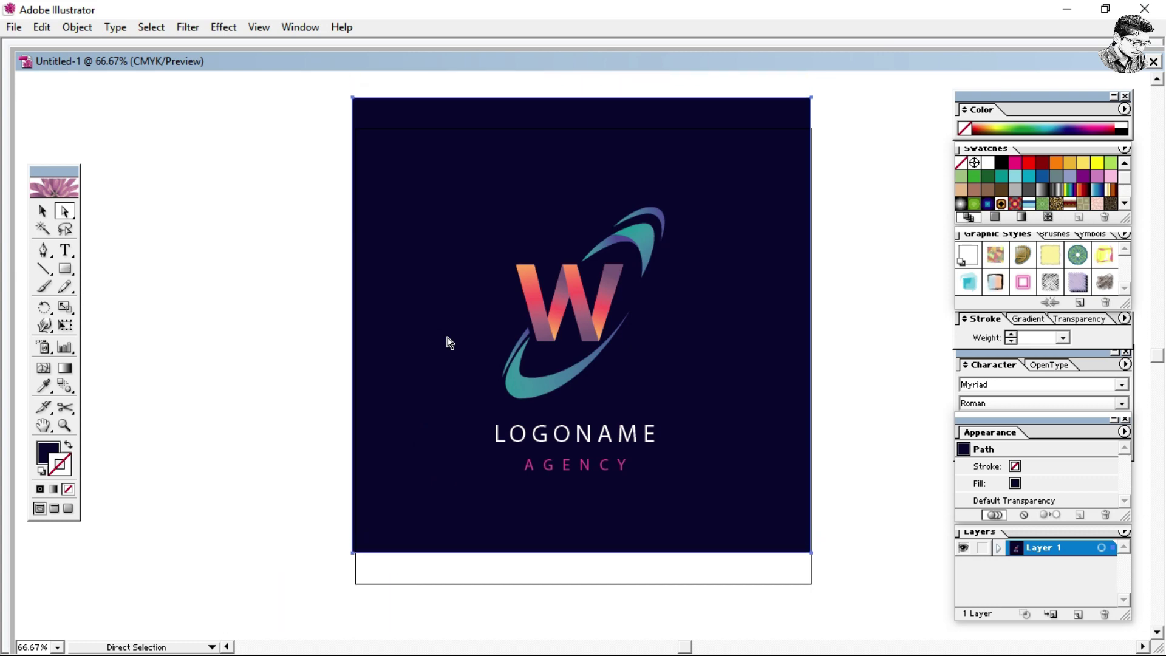
key(Down)
key(Down)
key(Down)
key(Down)
key(Down)
key(Down)
key(Down)
key(Down)
key(Down)
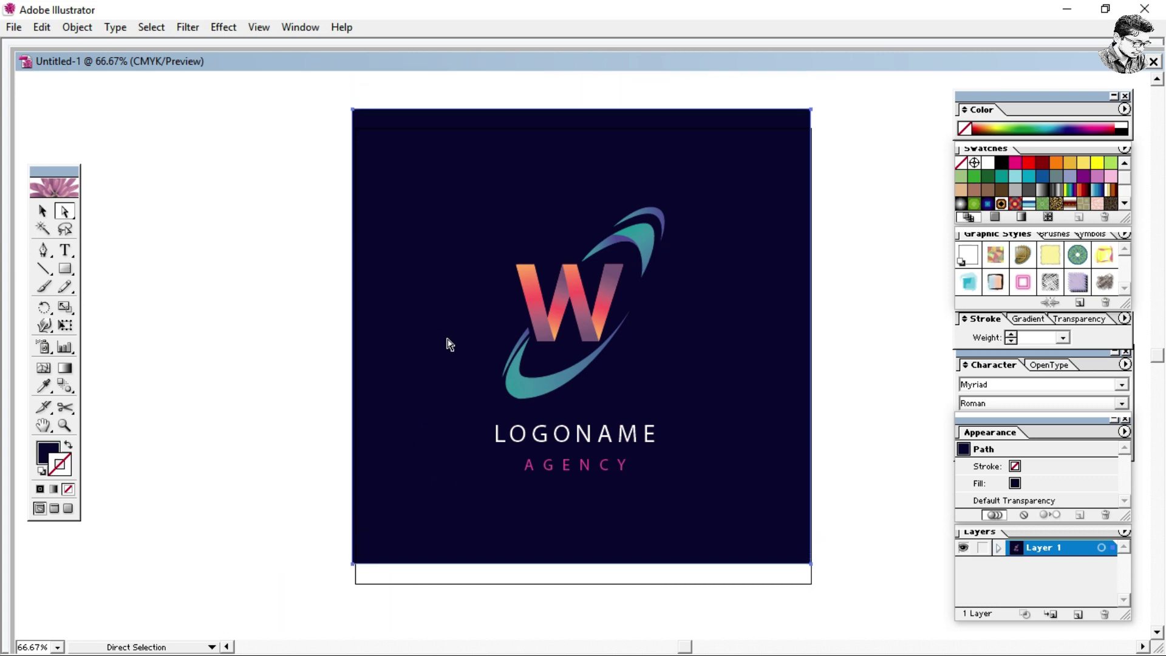
key(Down)
key(Down)
key(Down)
key(Down)
key(Down)
key(Down)
key(Down)
key(Down)
key(Down)
key(Down)
key(Down)
key(Down)
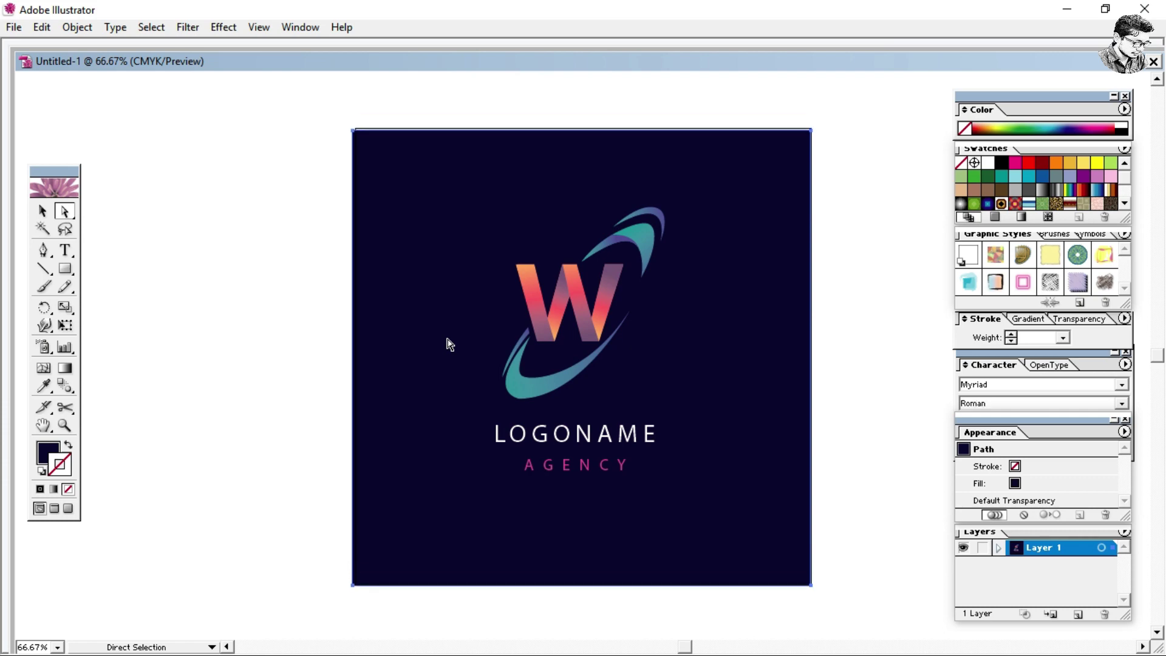
key(Down)
key(Down)
key(Down)
key(Down)
key(Down)
key(Down)
key(Up)
key(Up)
key(Up)
key(Up)
key(Up)
key(Up)
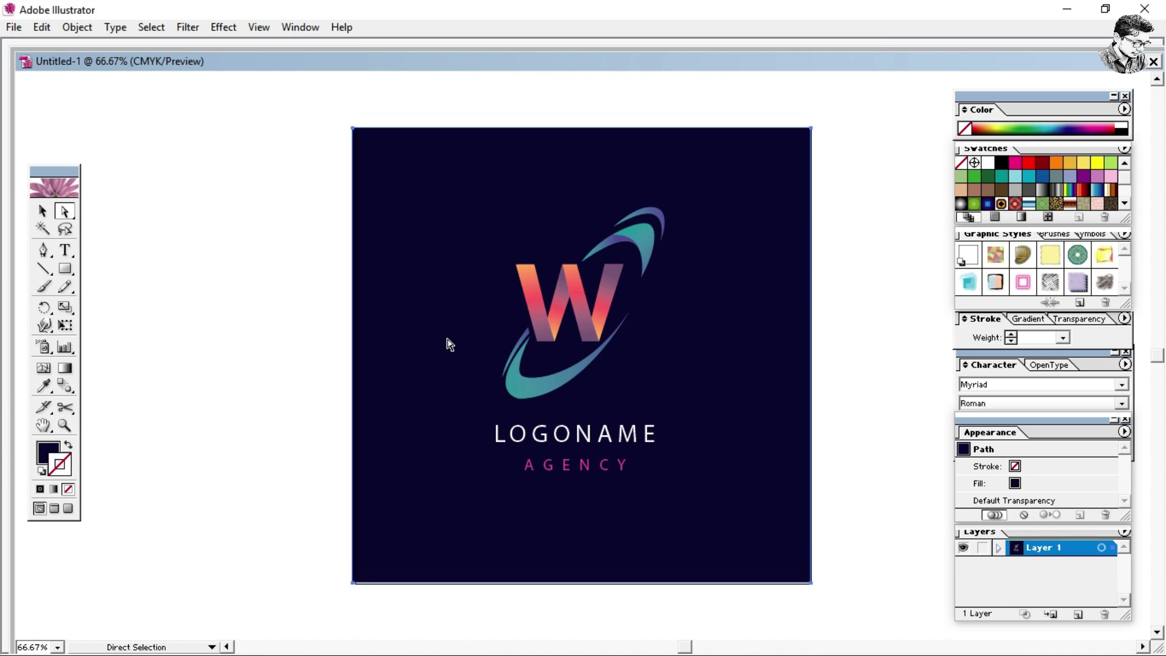
key(Right)
key(Right)
key(Right)
key(Right)
key(Right)
key(Right)
key(Down)
key(Down)
key(Down)
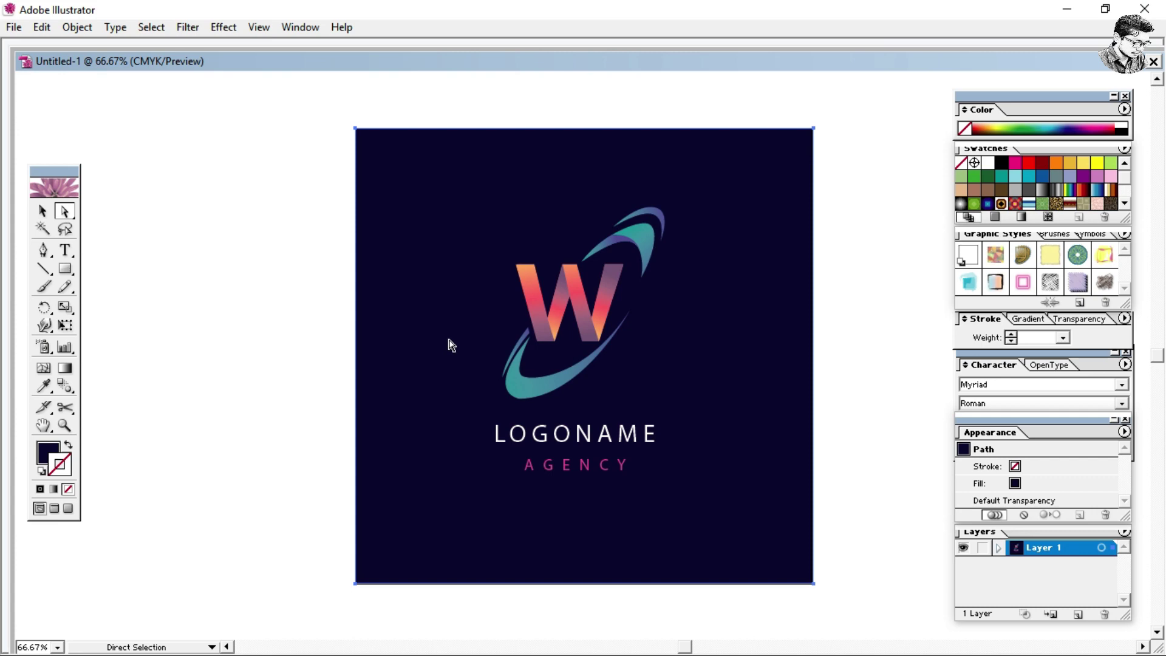
key(Down)
key(Down)
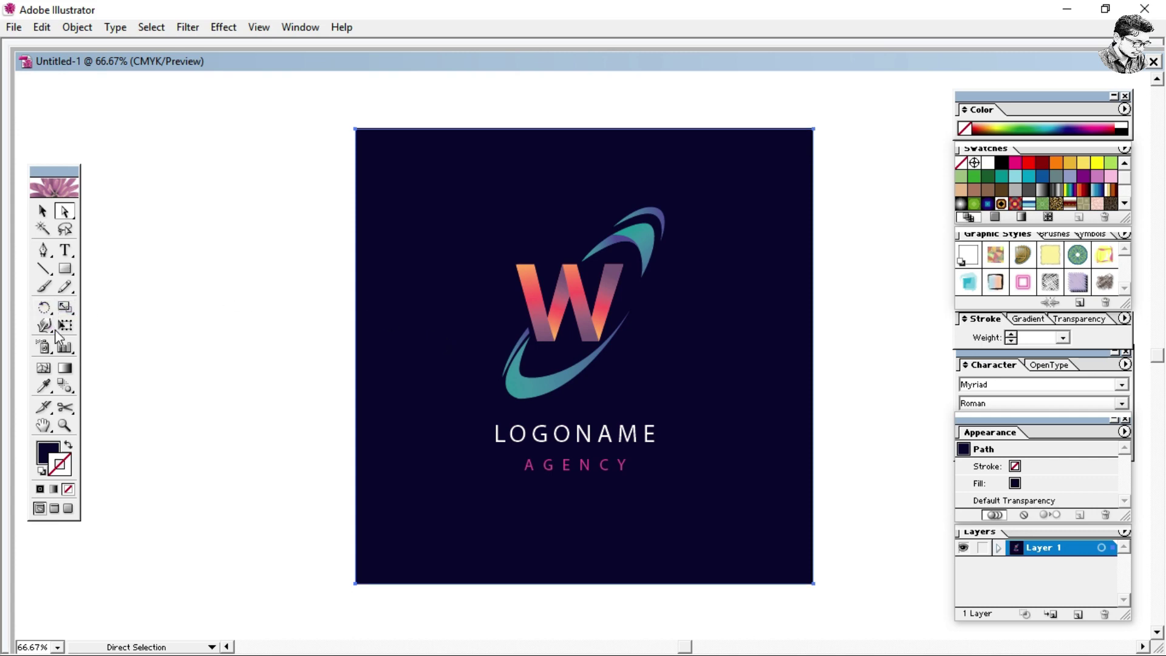
- Fine-tune the navy background's top edge and deselect it
click(65, 326)
drag(584, 127, 584, 127)
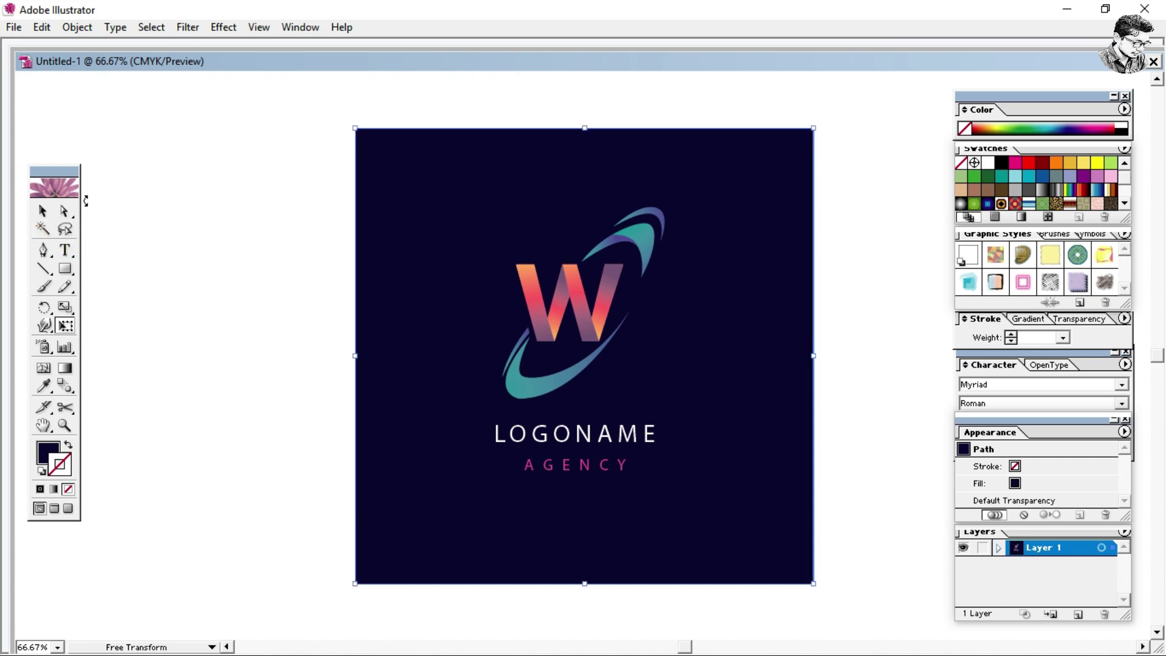
click(65, 210)
click(162, 209)
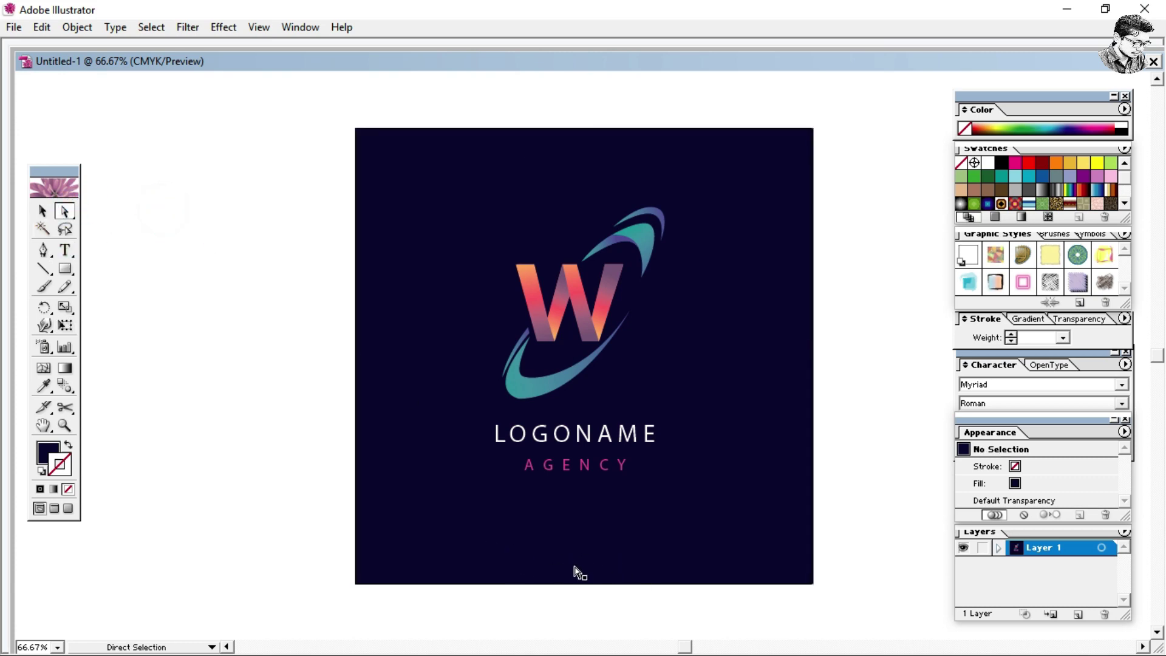
- Replace the LOGONAME heading text with TECH WORLD
click(524, 435)
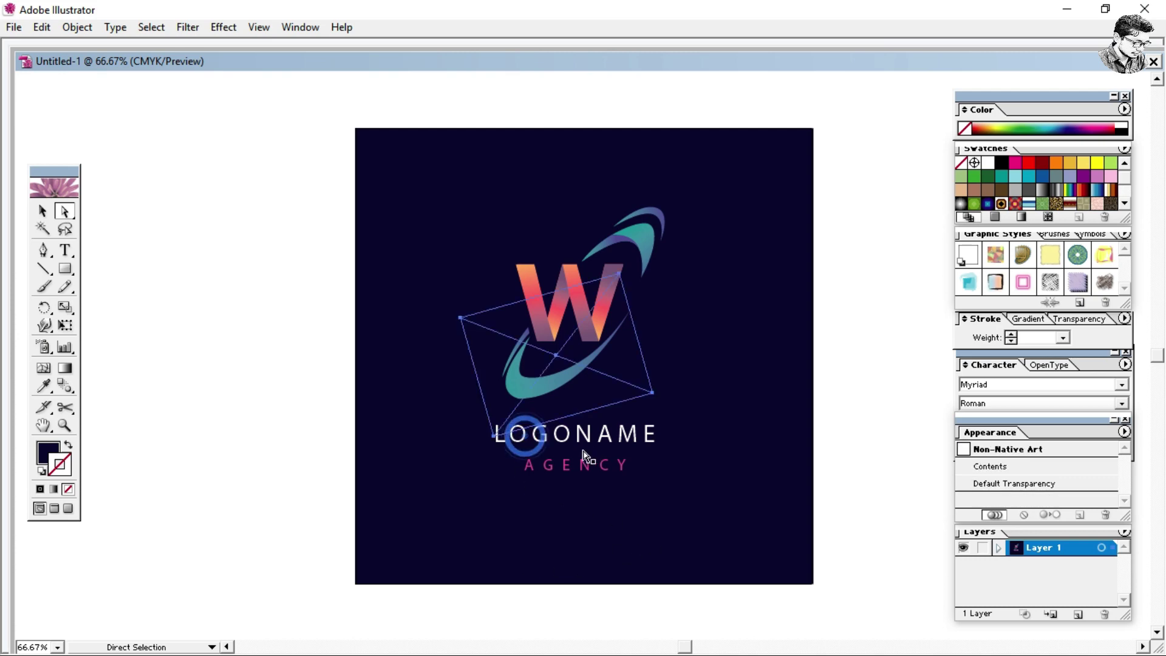
click(595, 439)
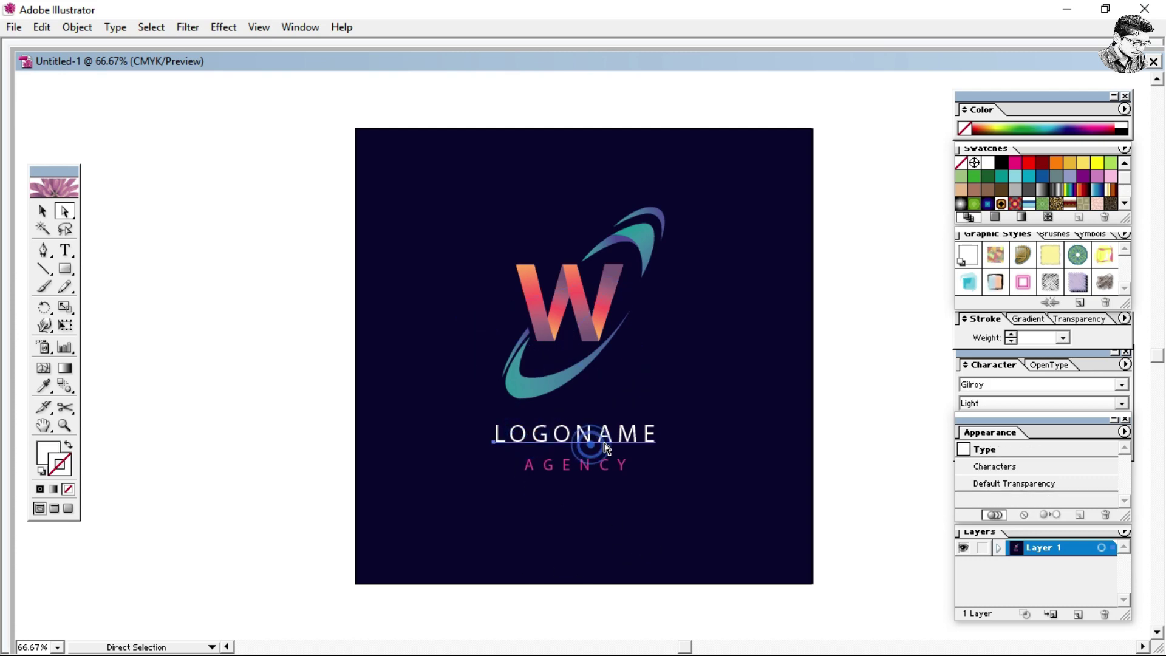
key(t)
click(532, 437)
drag(491, 434, 652, 432)
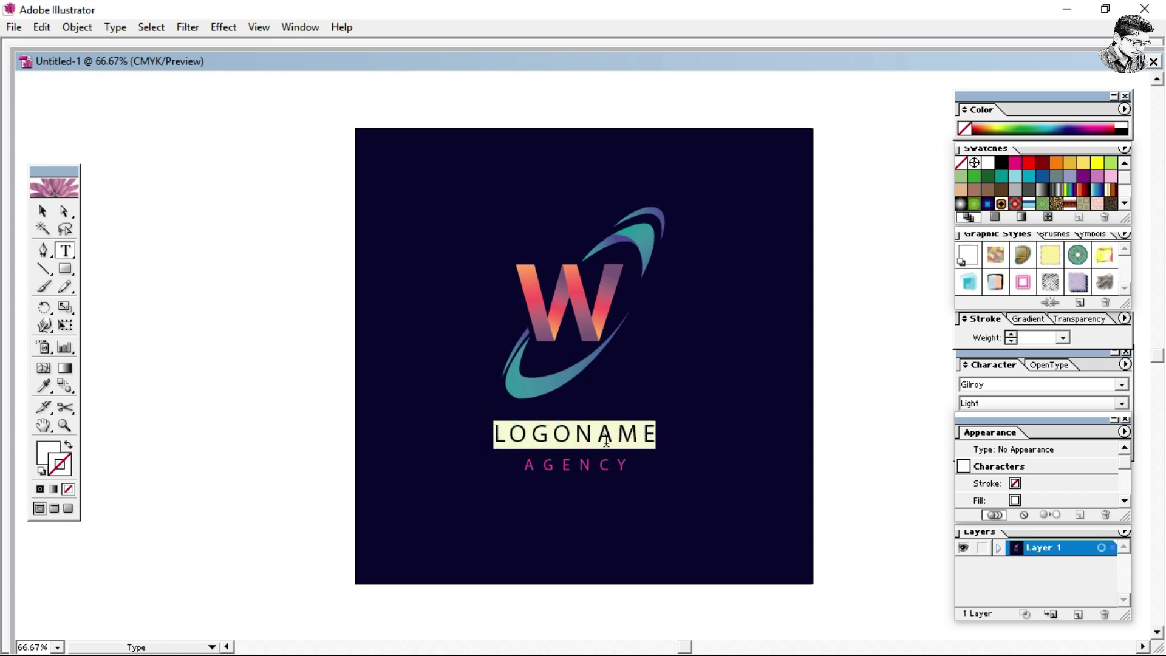
key(BackSpace)
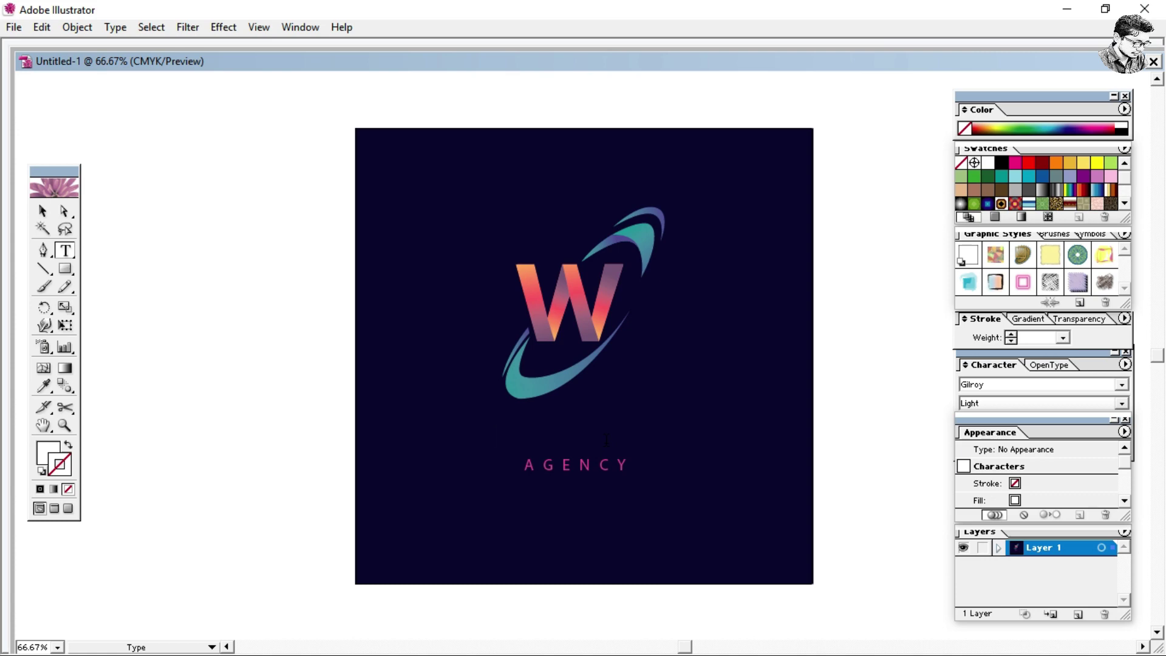
text(TE)
text(CH)
text( WO)
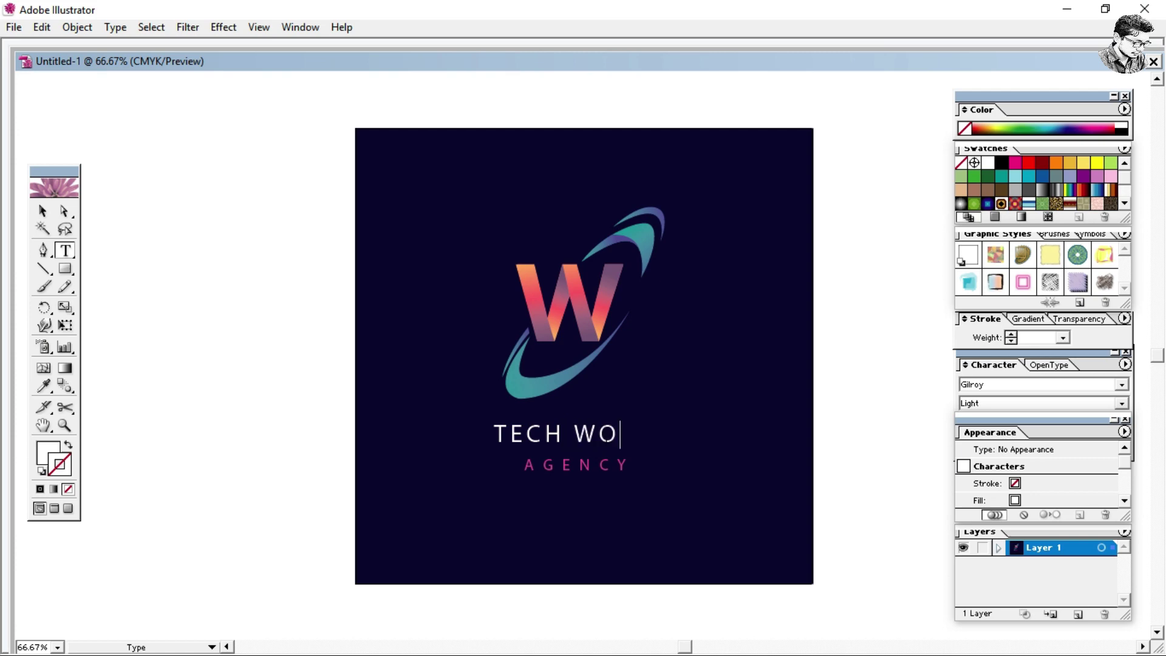
text(RLD)
drag(630, 465, 528, 464)
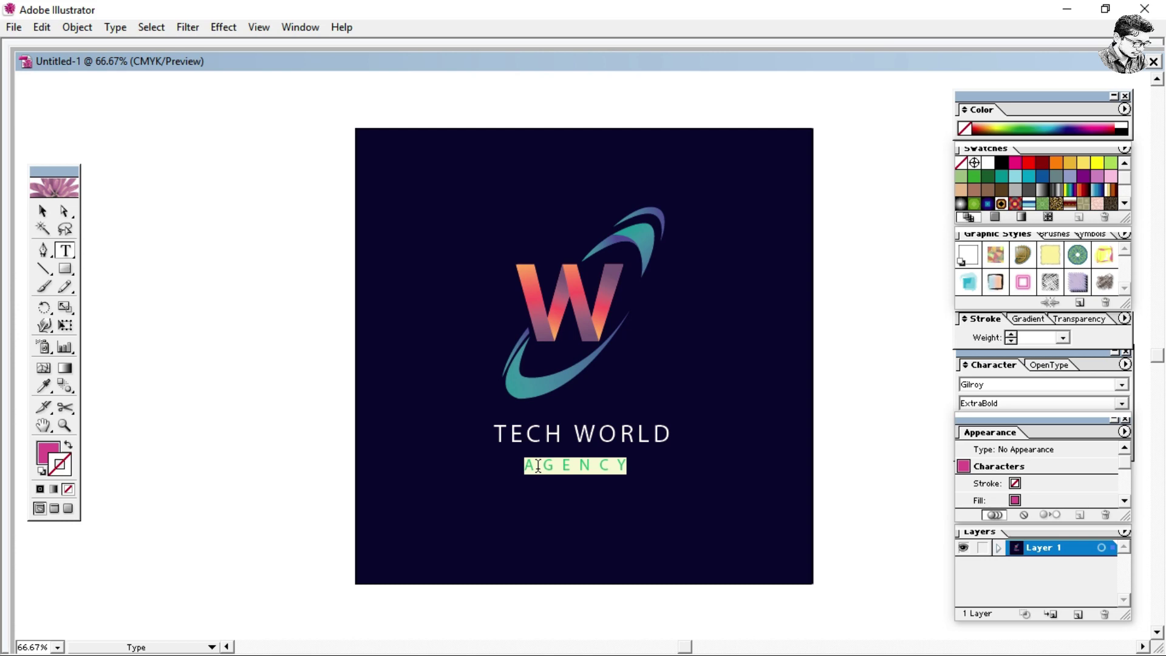
- Type Tech4world over AGENCY and move it up under TECH WORLD
text(Tech4)
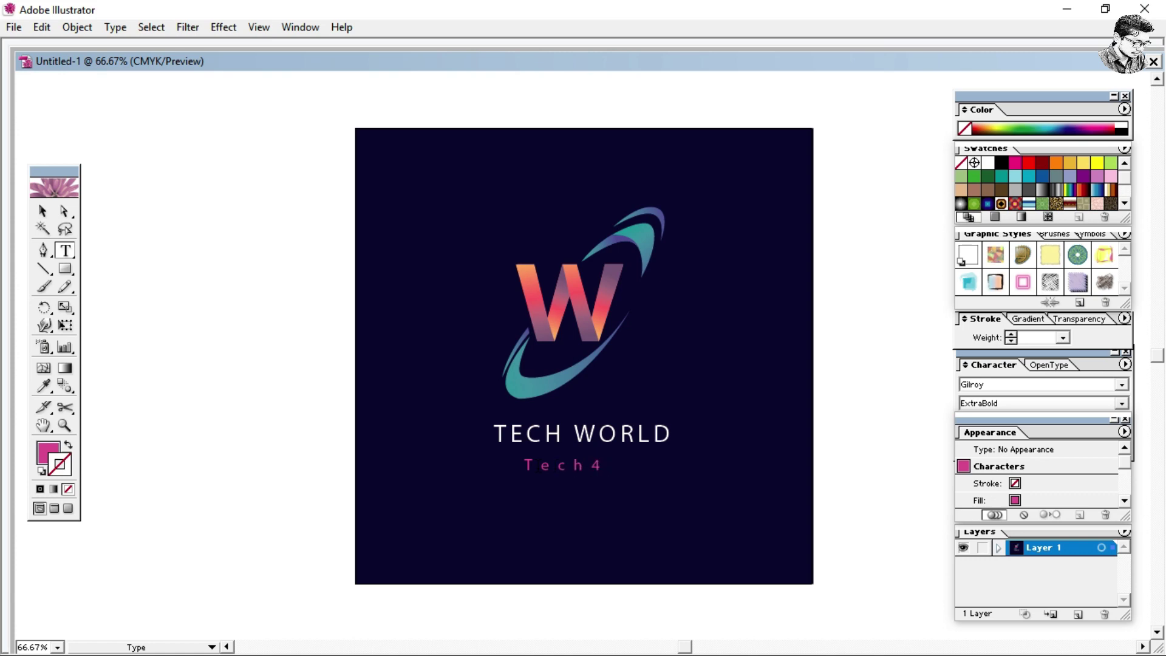
text(world)
click(66, 219)
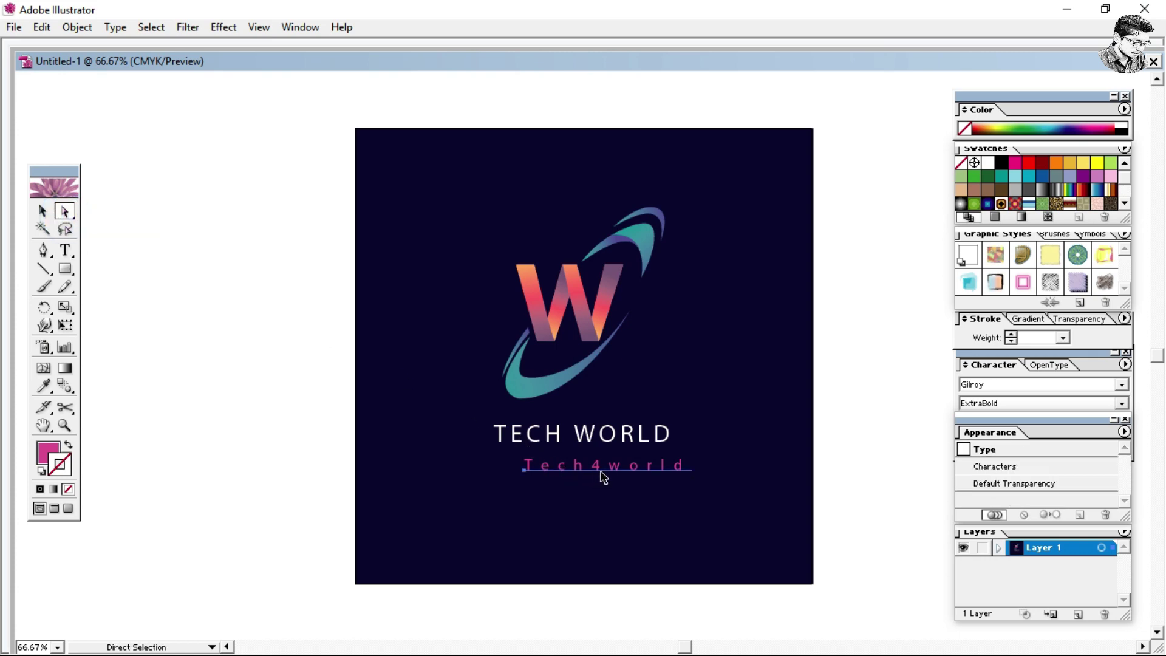
drag(603, 477, 577, 471)
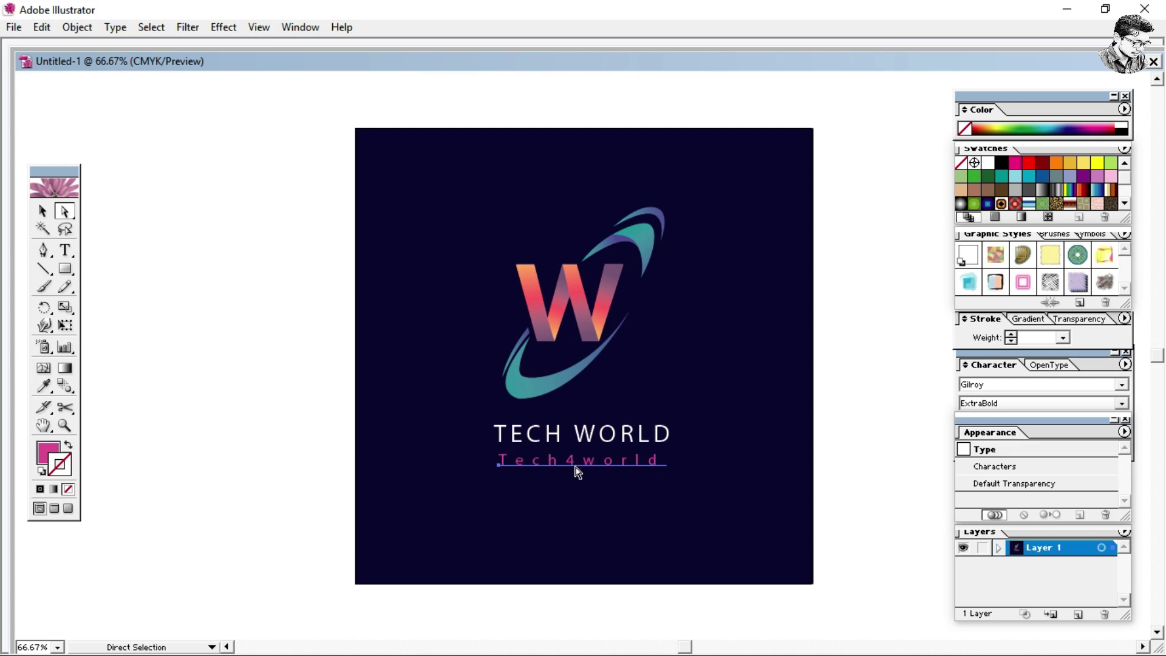
click(872, 530)
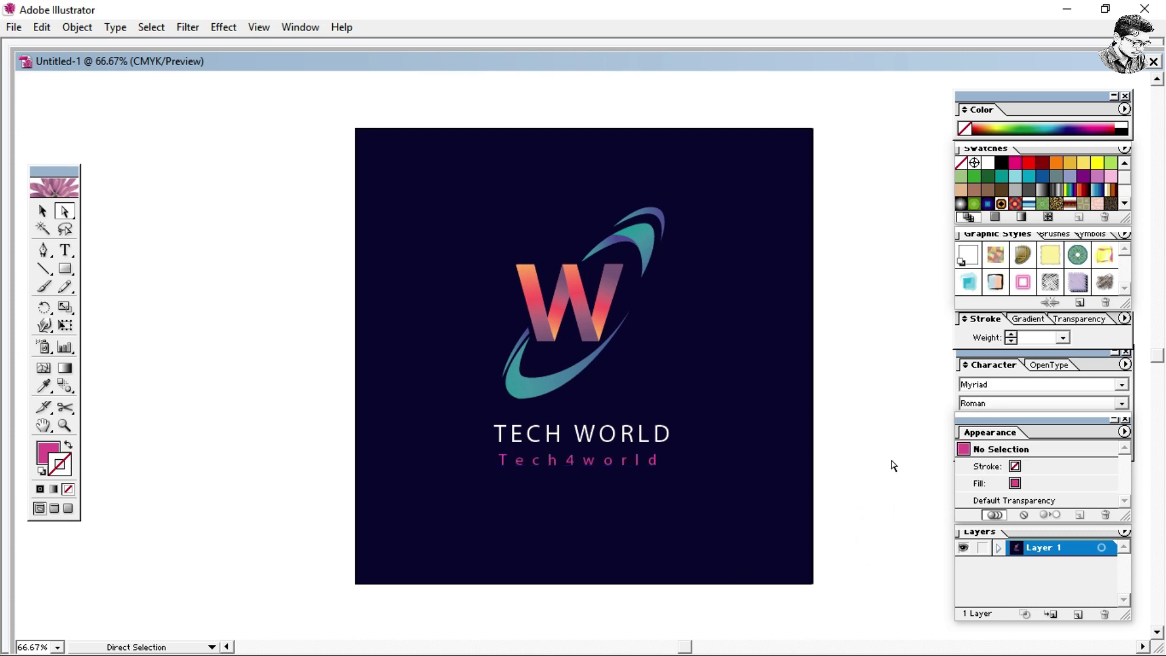
key(ctrl+1)
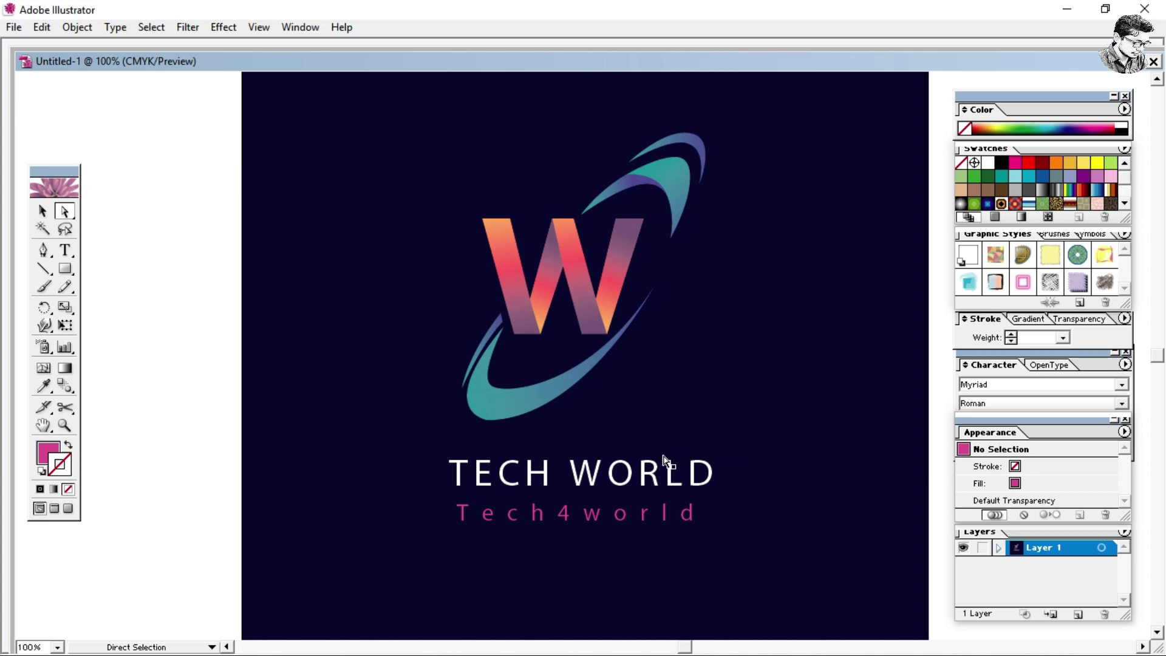
click(535, 403)
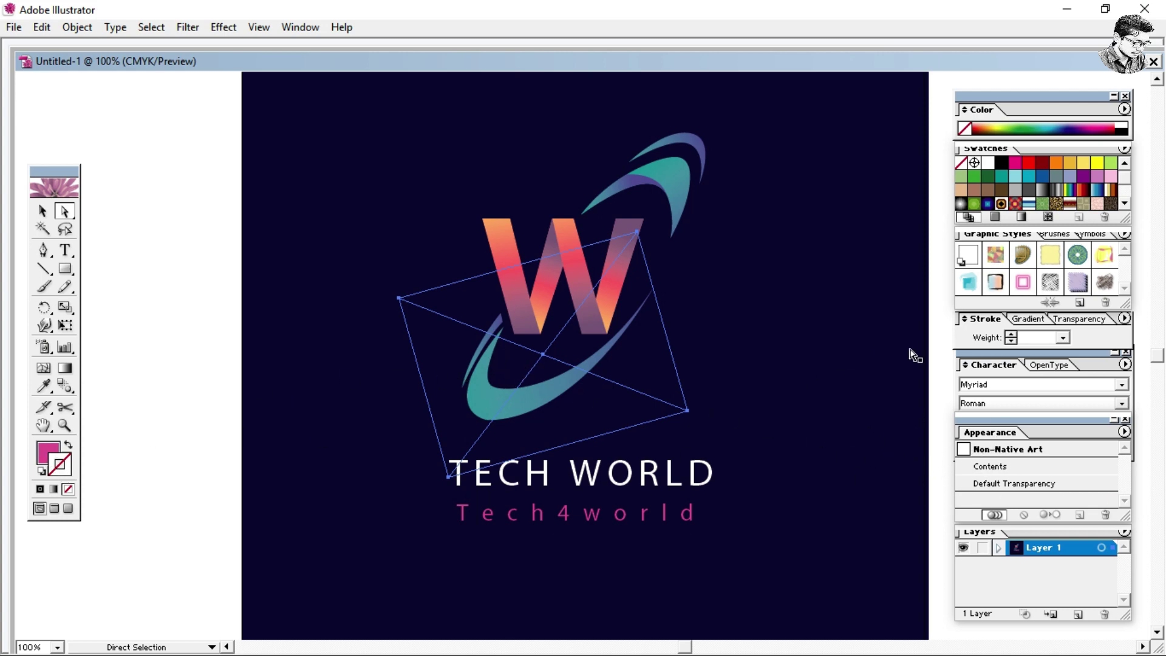
click(680, 200)
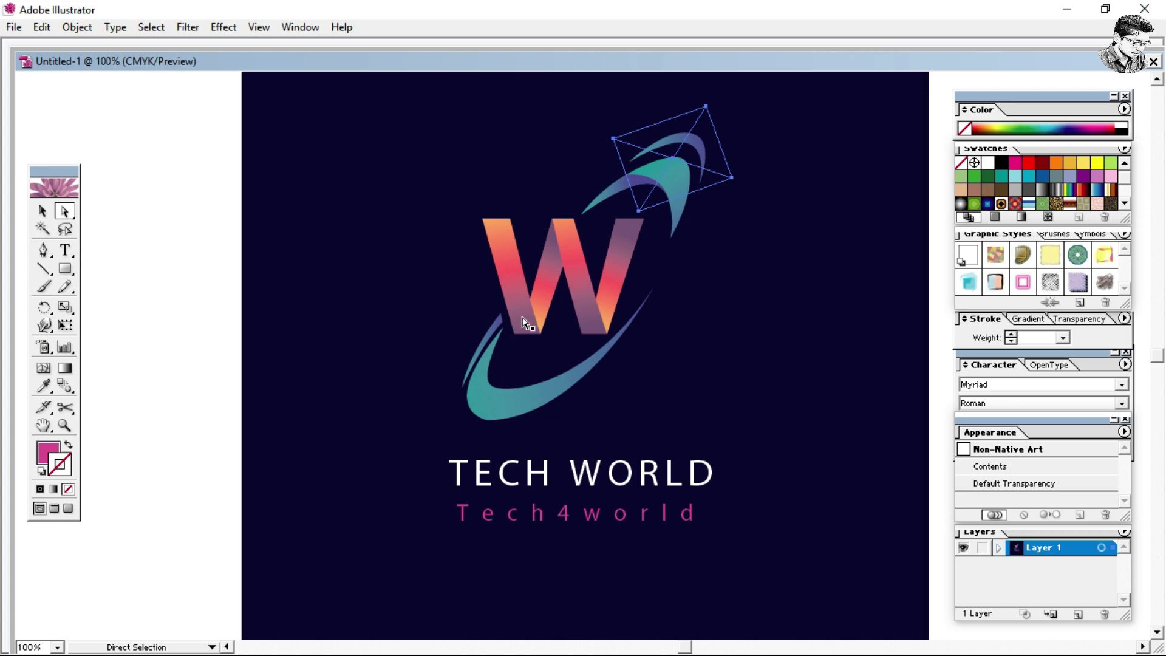
click(176, 239)
click(698, 168)
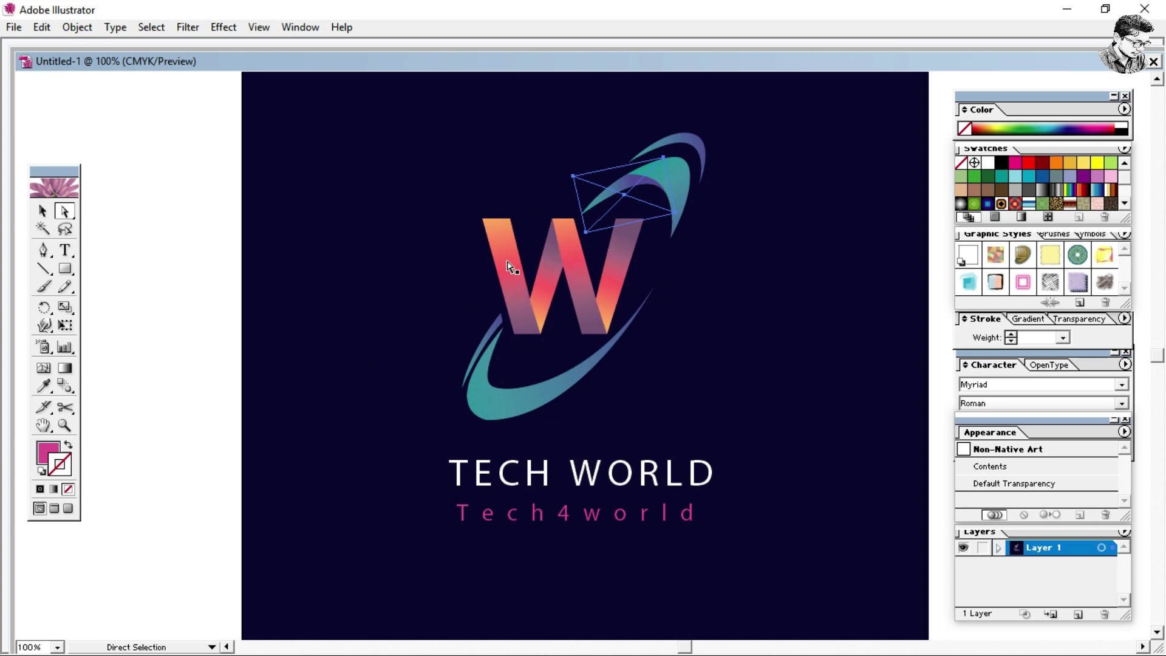
click(196, 257)
click(334, 240)
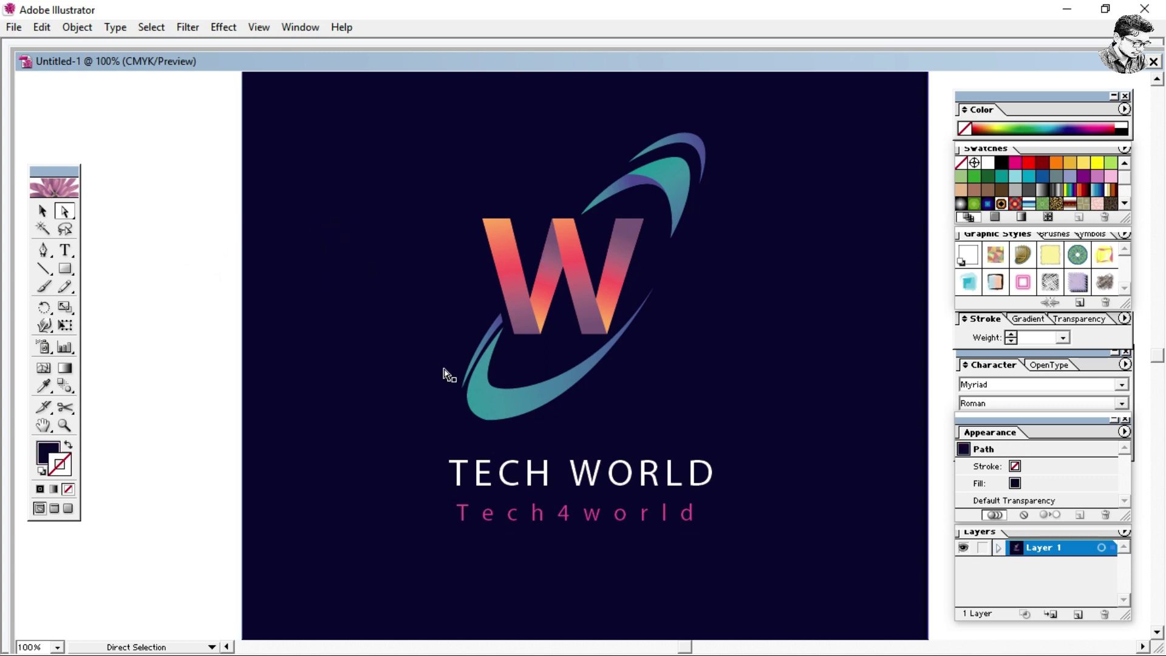
key(ctrl+minus)
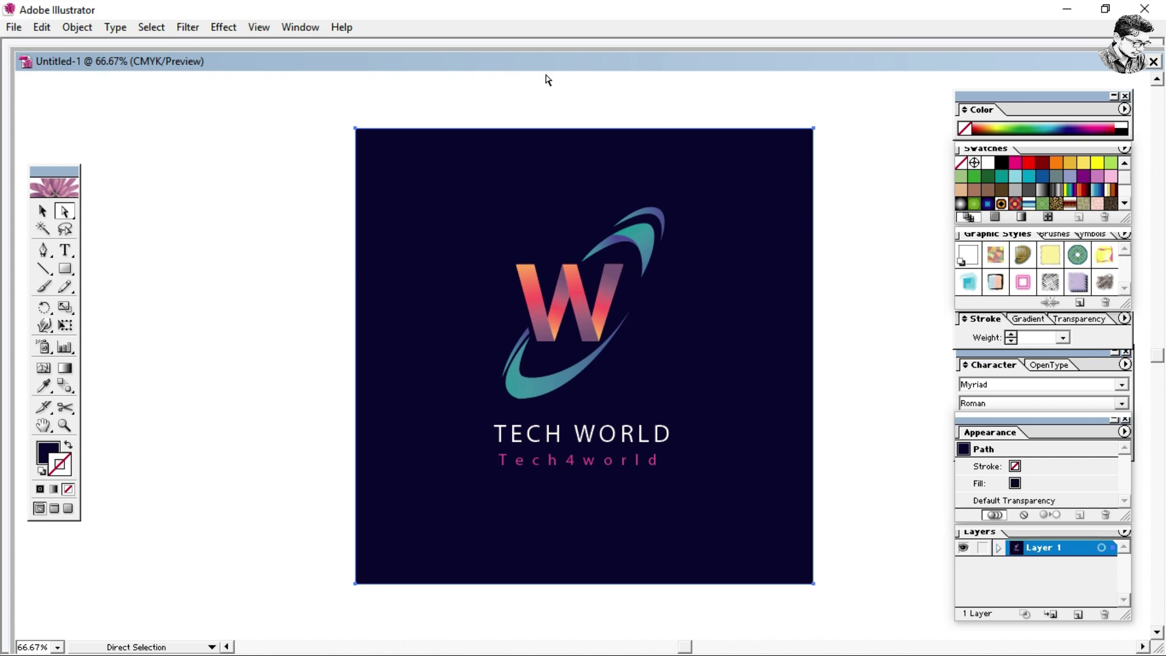
- Export the artwork to Downloads as Logo.png in PNG format at High 300 ppi
click(13, 27)
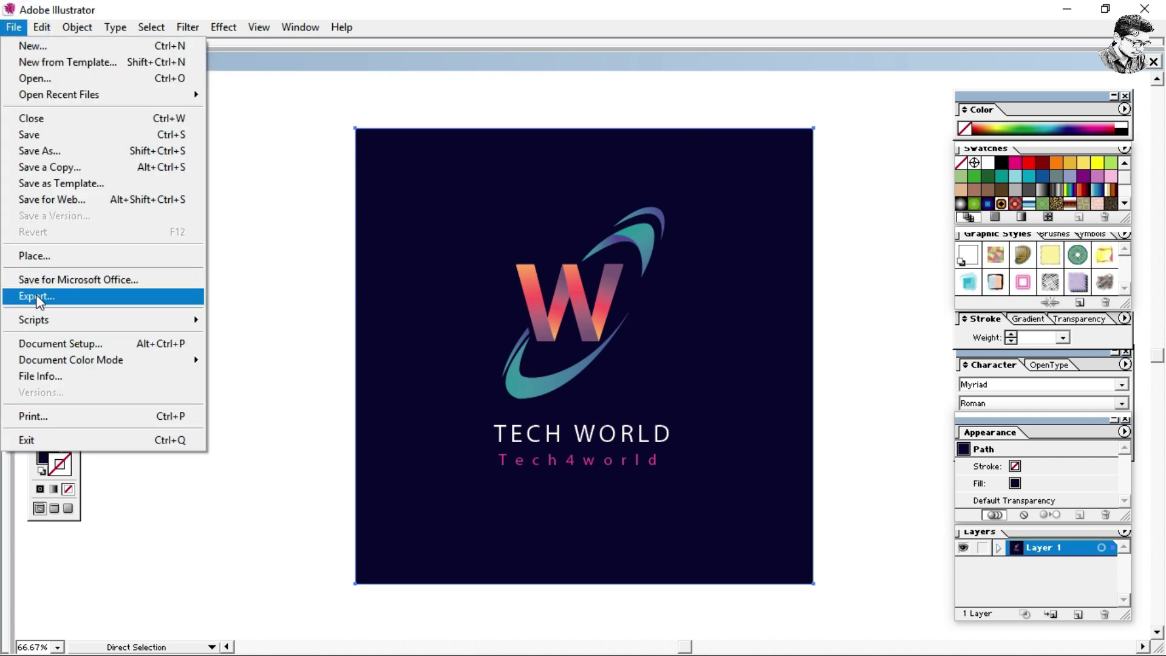
click(61, 296)
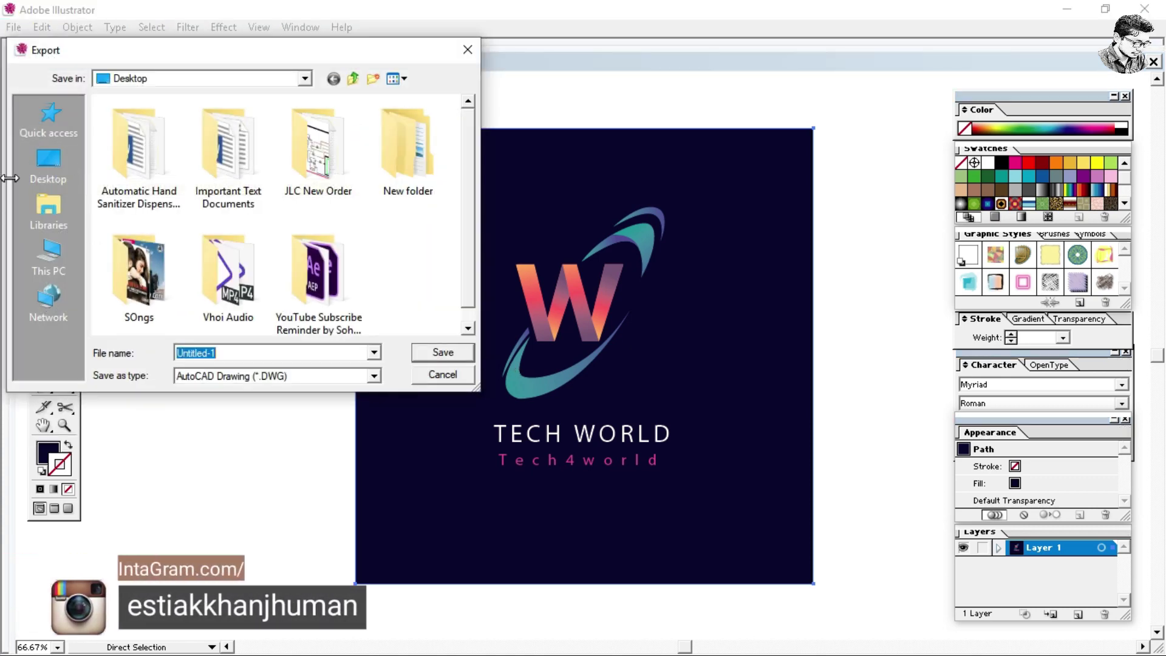
click(304, 78)
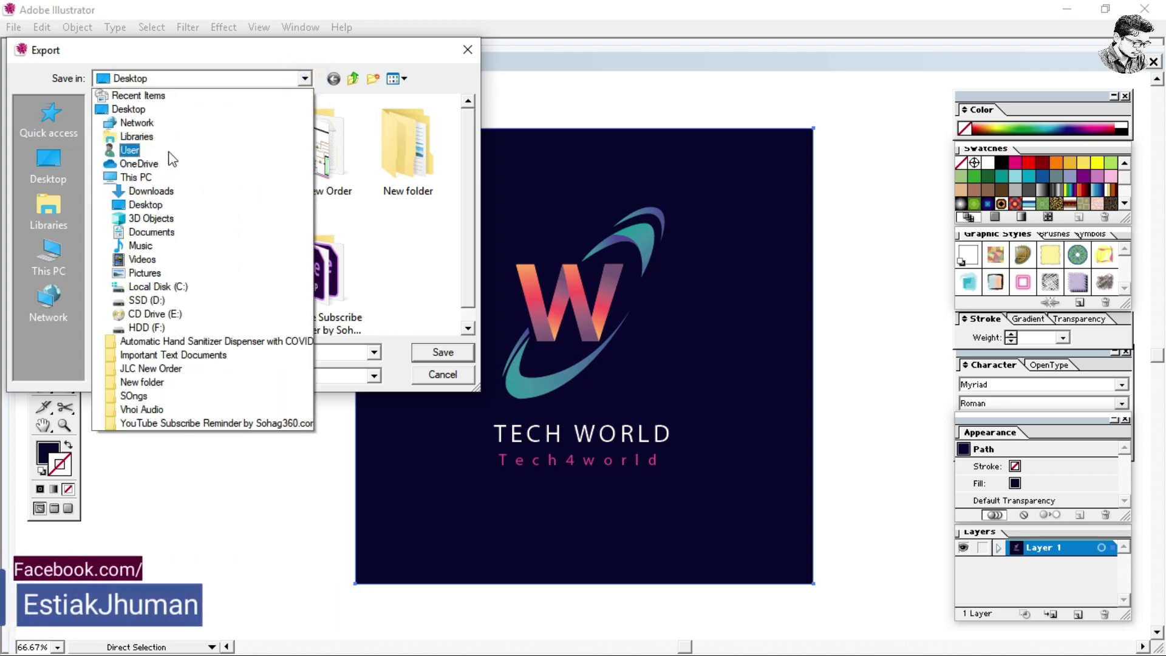
click(153, 192)
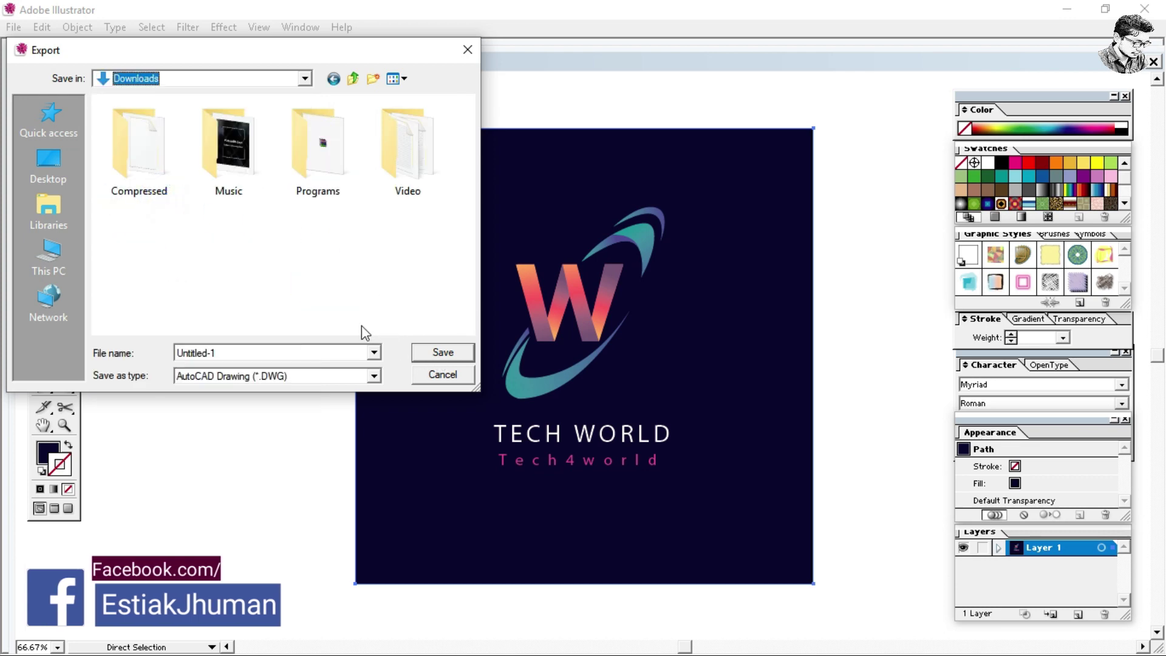
double_click(269, 356)
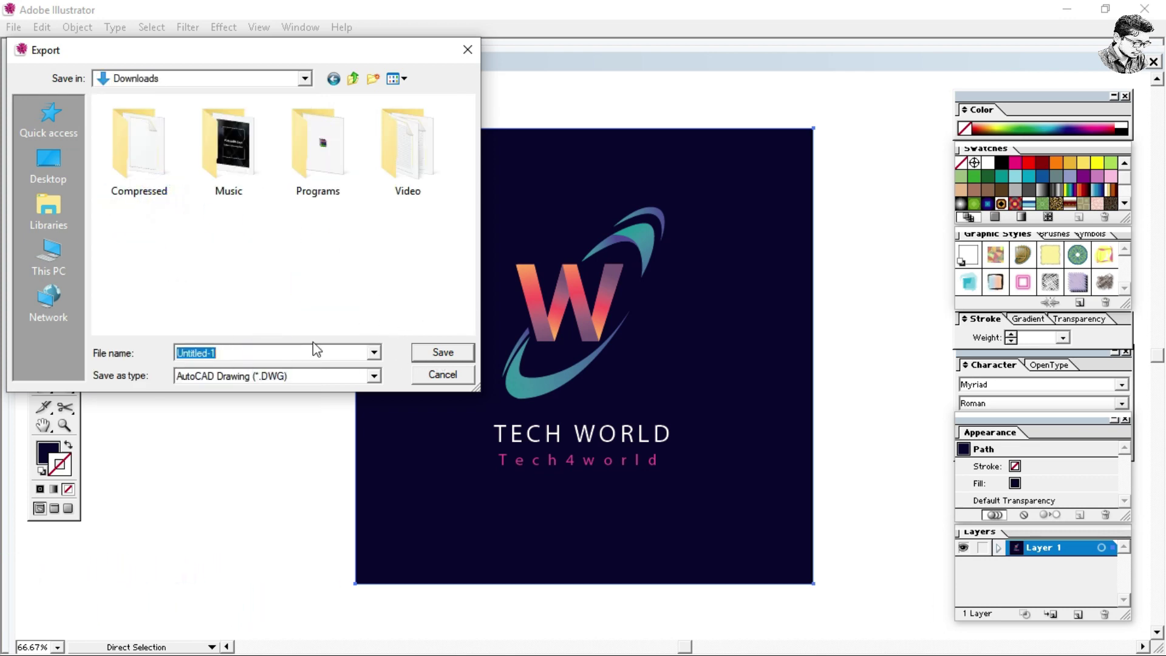
text(L)
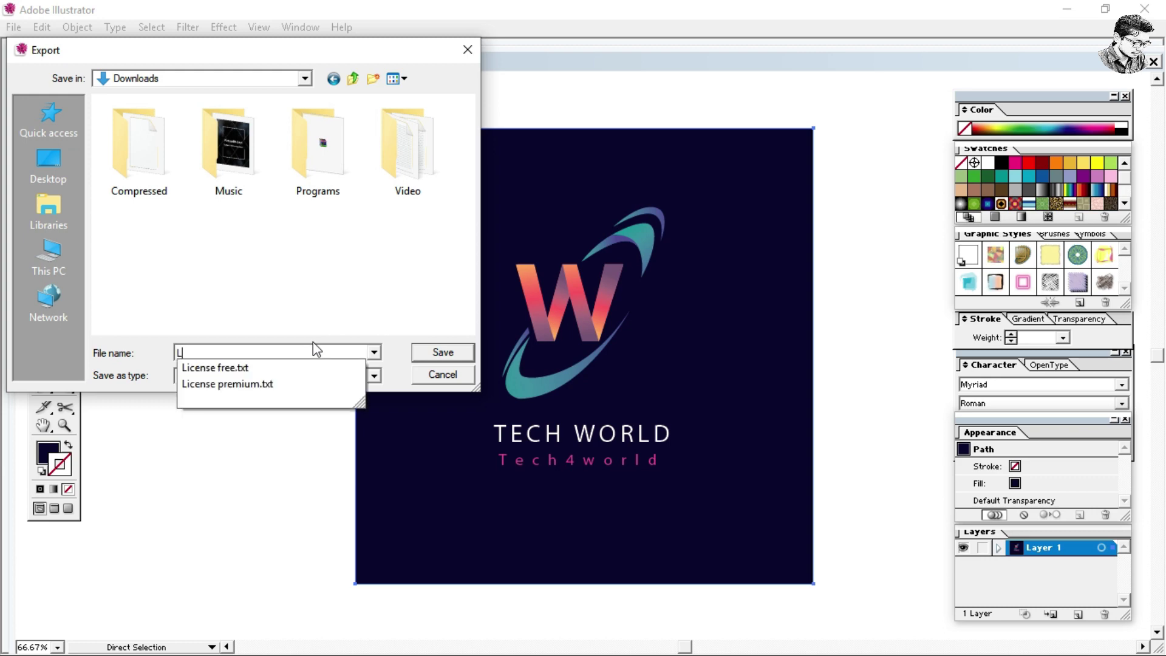
text(ogo)
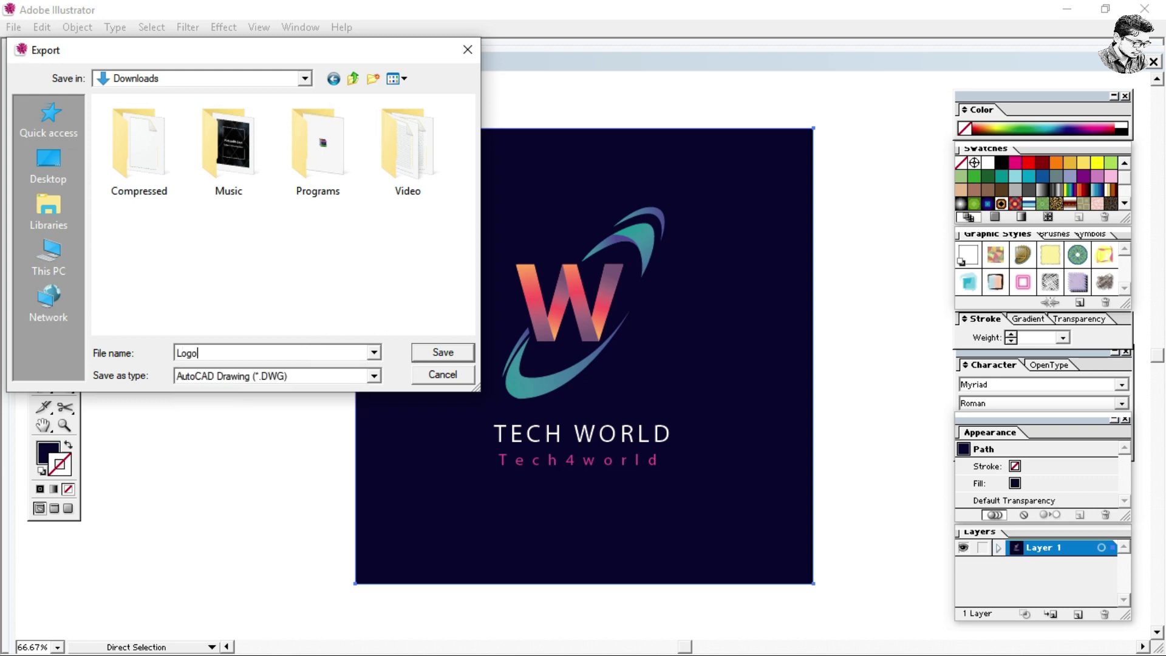
click(374, 377)
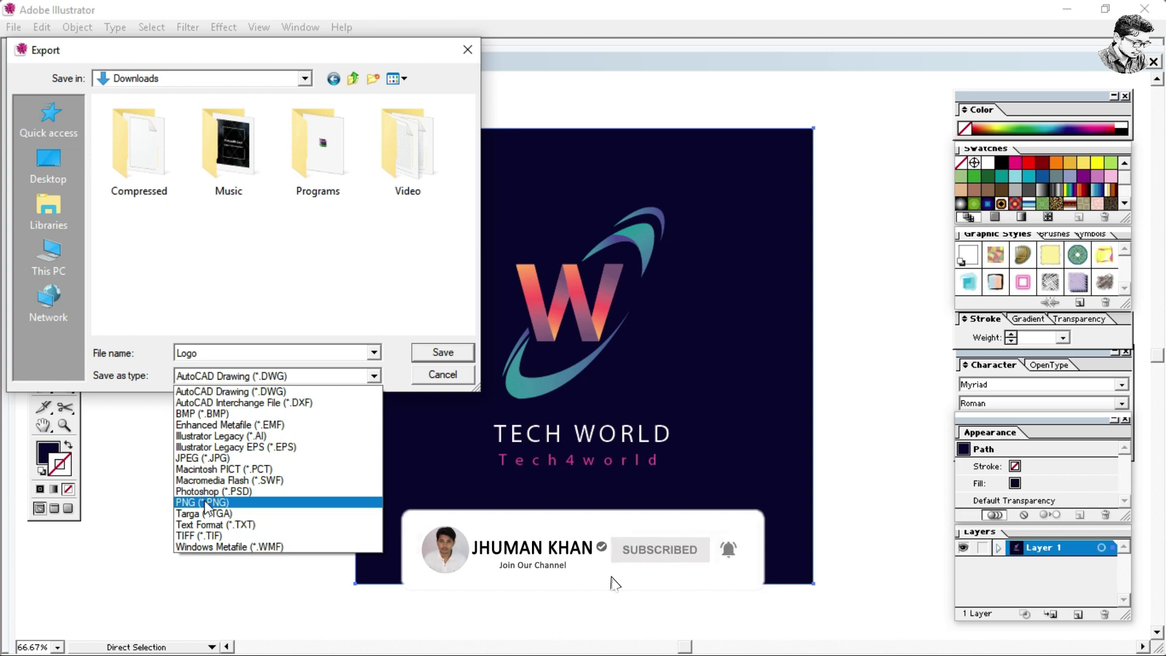
click(206, 503)
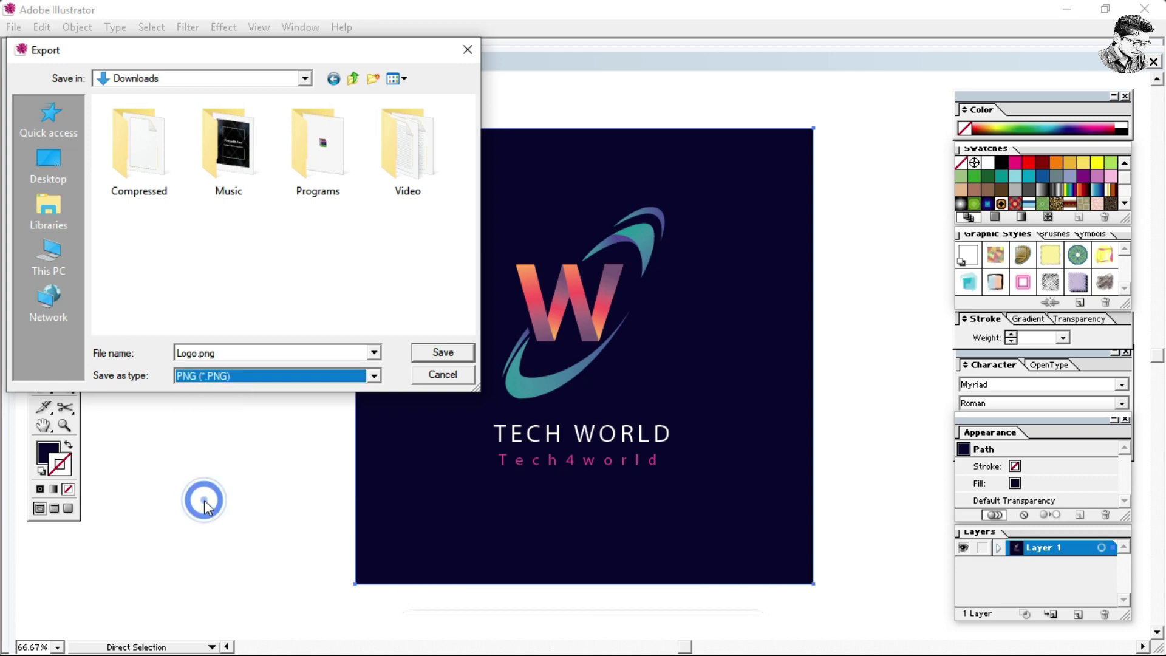
click(441, 354)
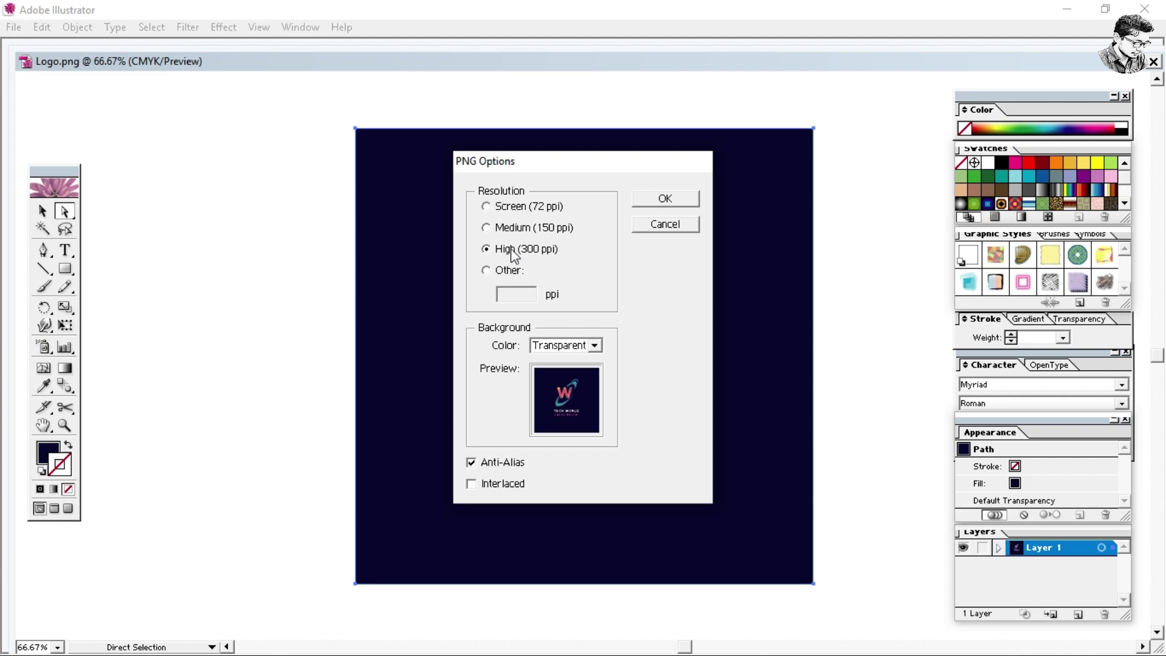
click(665, 200)
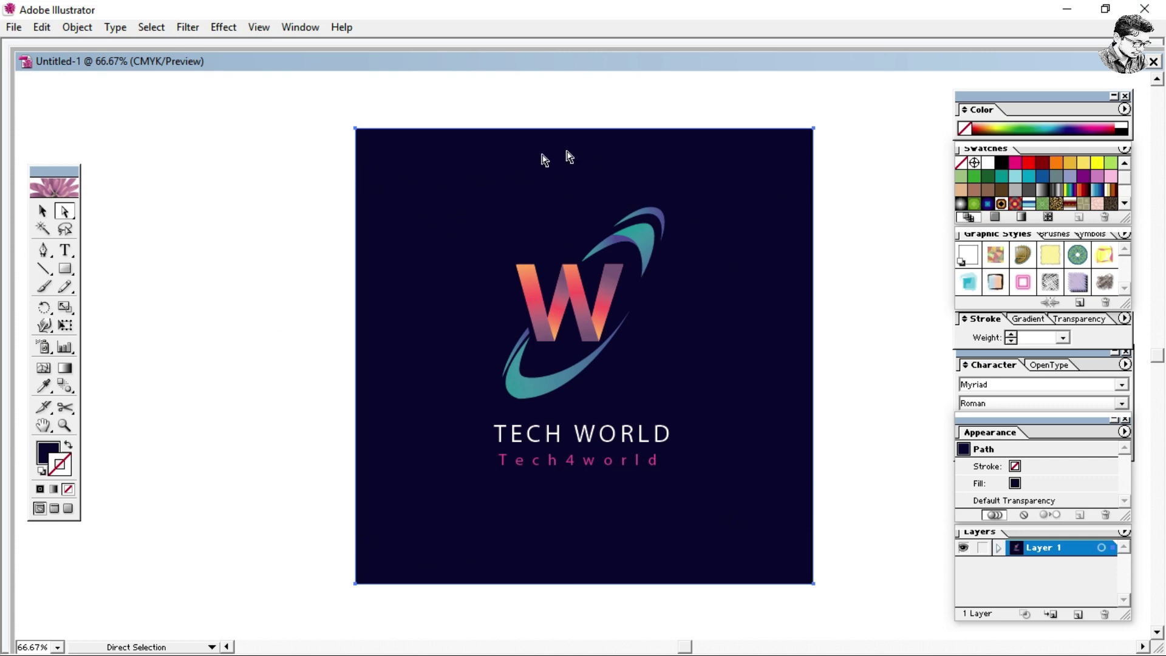
- Delete the old navy background and move the whole logo off the artboard to the right
click(429, 221)
click(439, 195)
key(Delete)
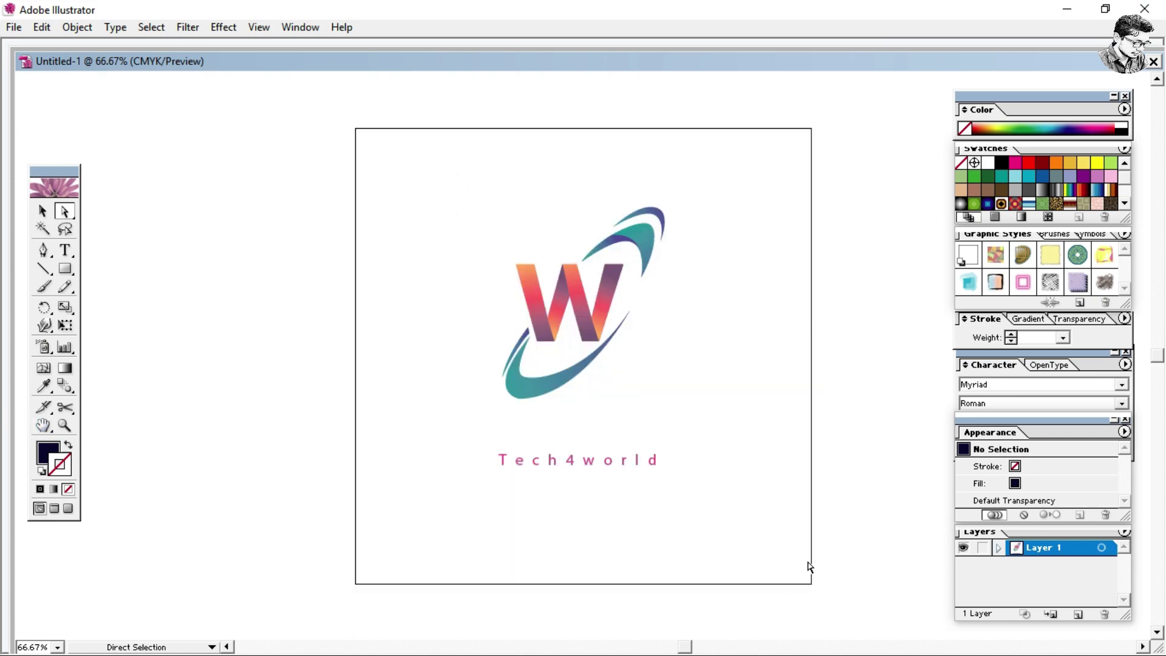
drag(804, 557, 246, 133)
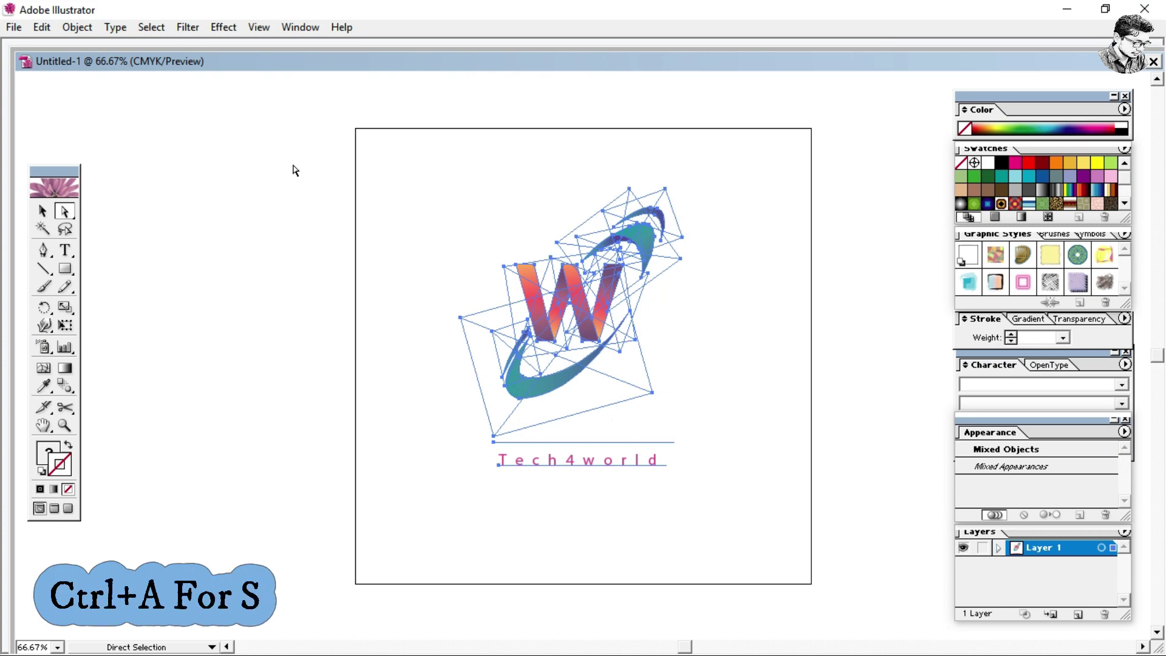
drag(539, 357, 896, 338)
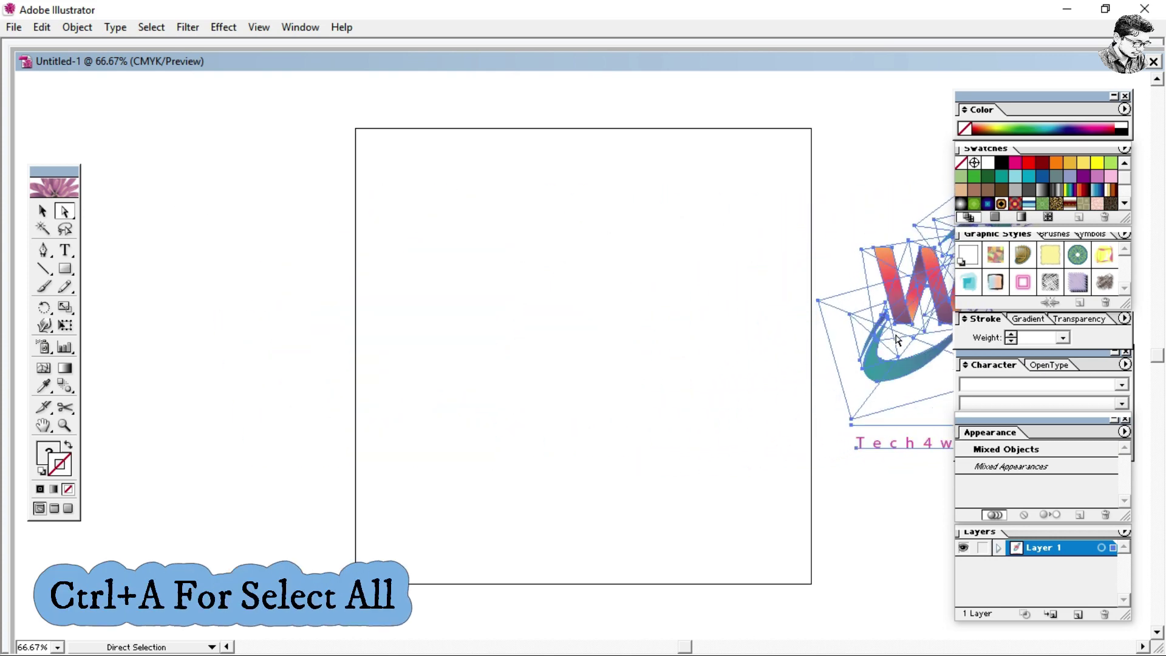
- Draw a new rectangle covering the whole 800 px artboard
click(148, 294)
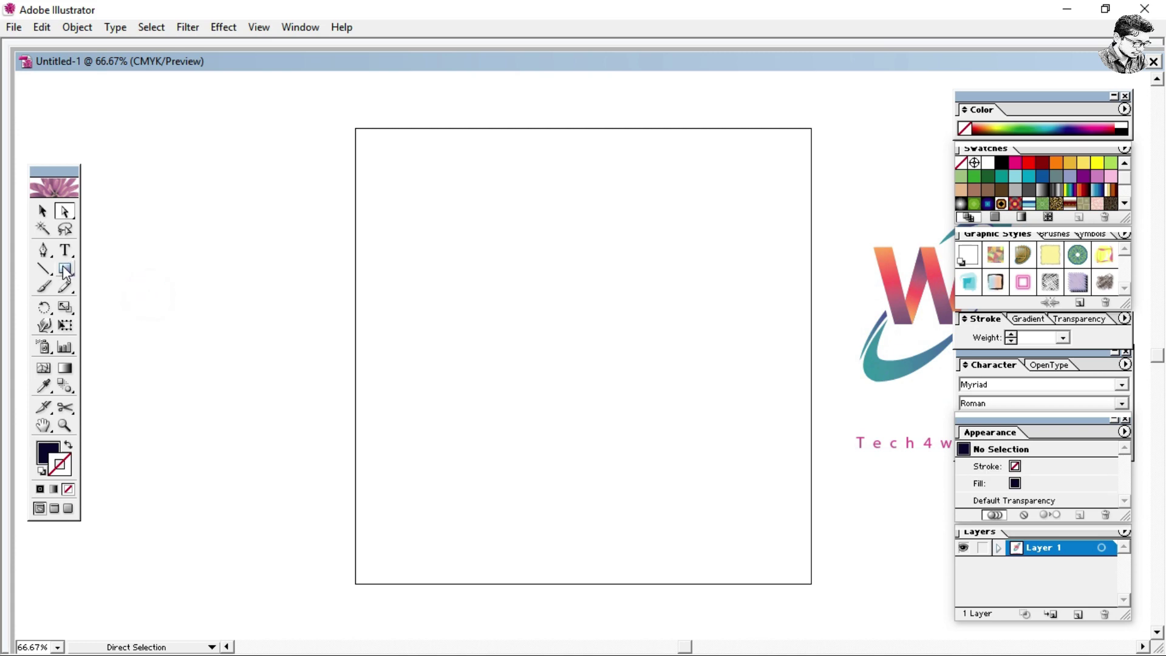
click(64, 270)
drag(356, 127, 814, 584)
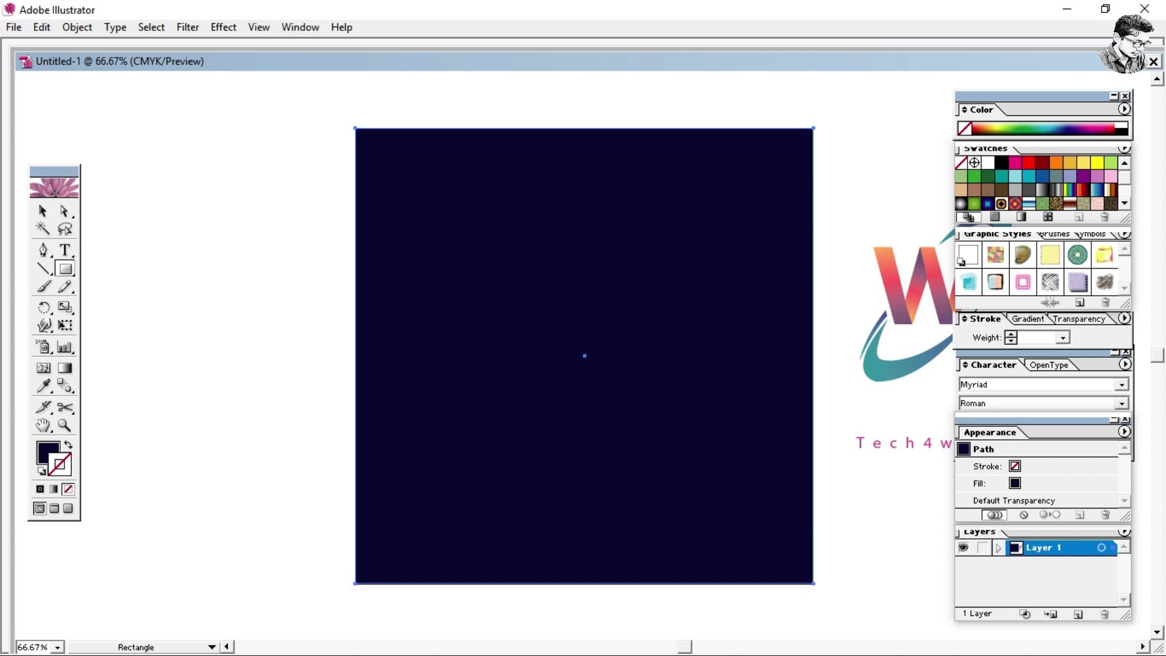
- Try red, orange-yellow, white, tan and pale yellow fills on the outline-free square
click(1028, 163)
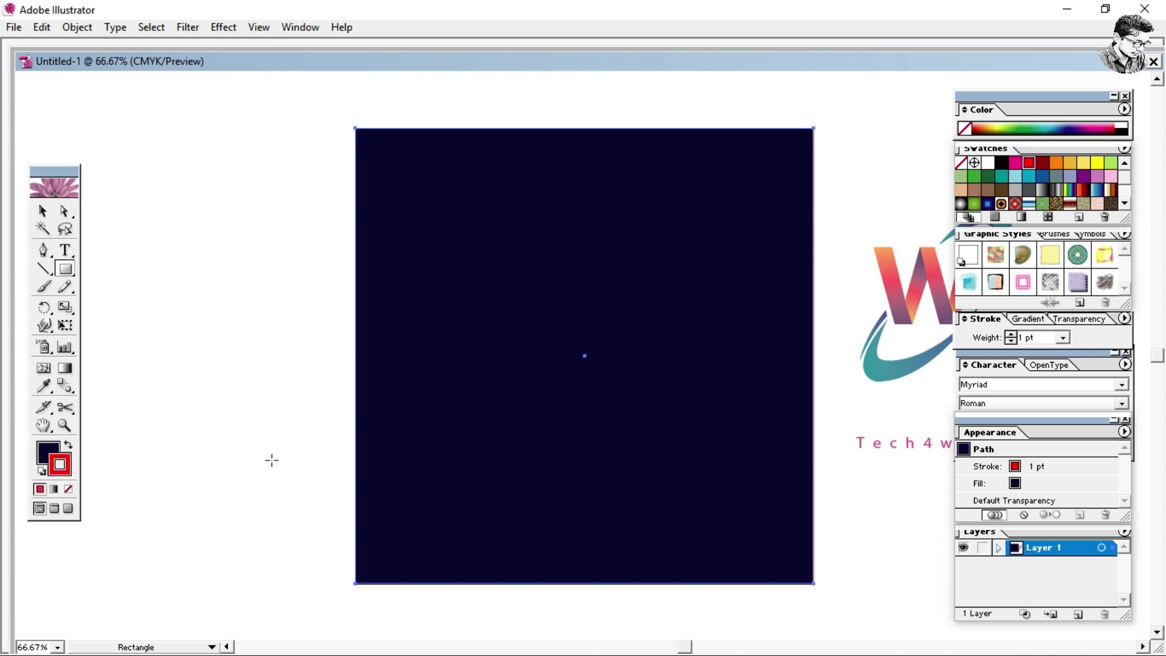
click(961, 162)
click(46, 450)
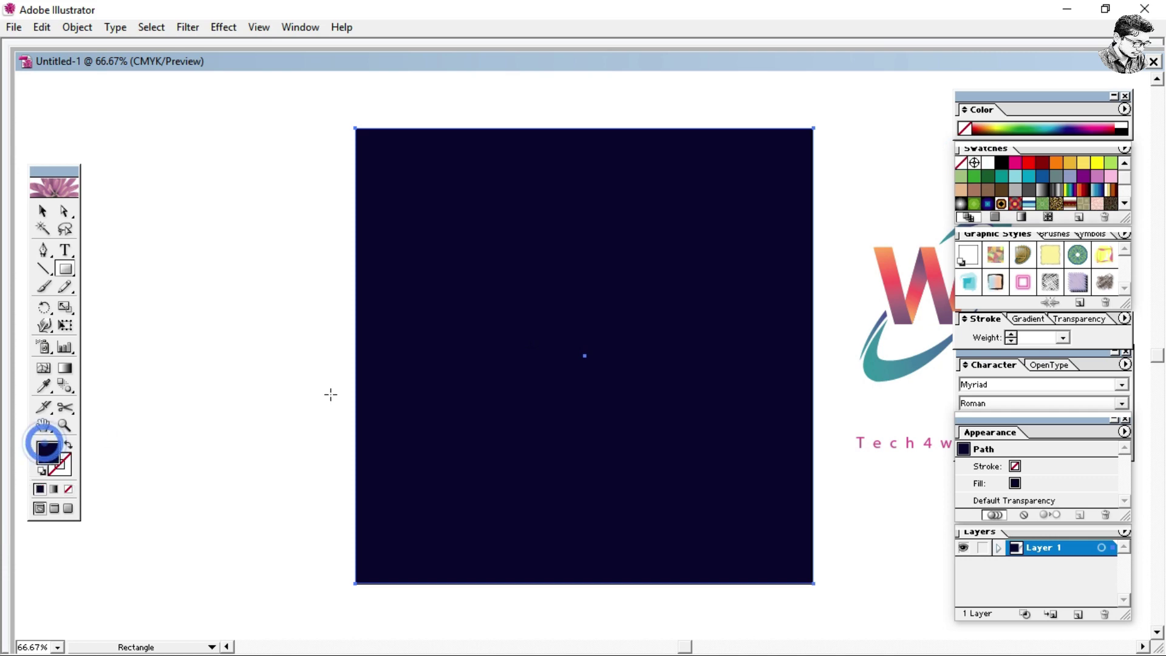
click(1029, 163)
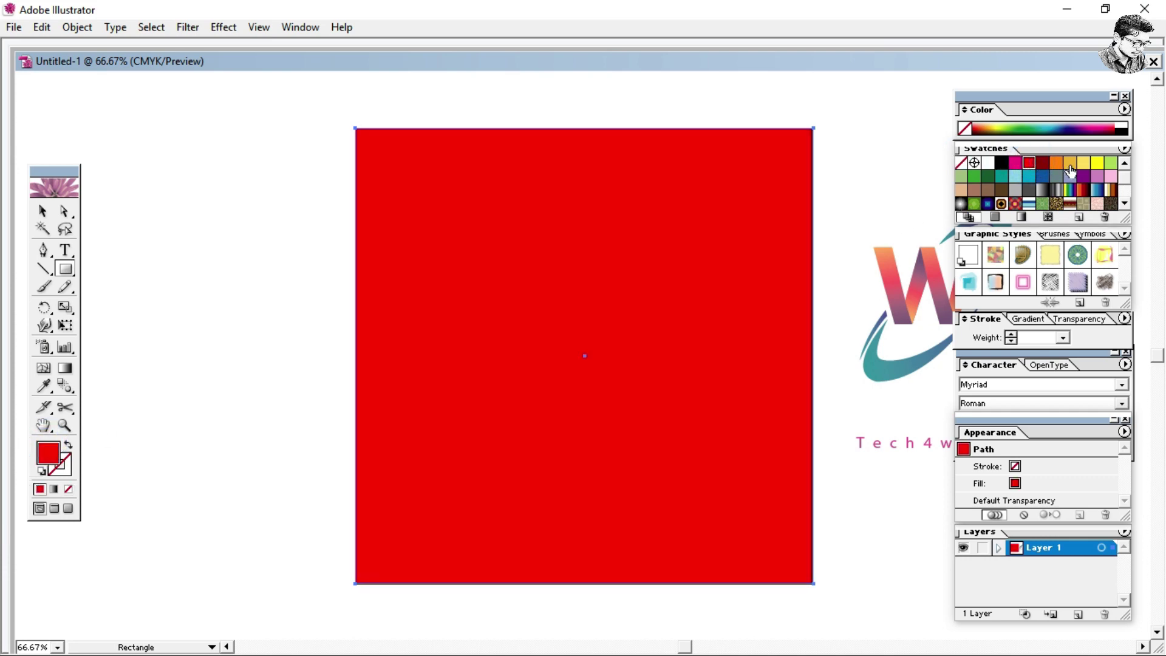
click(1070, 163)
click(988, 162)
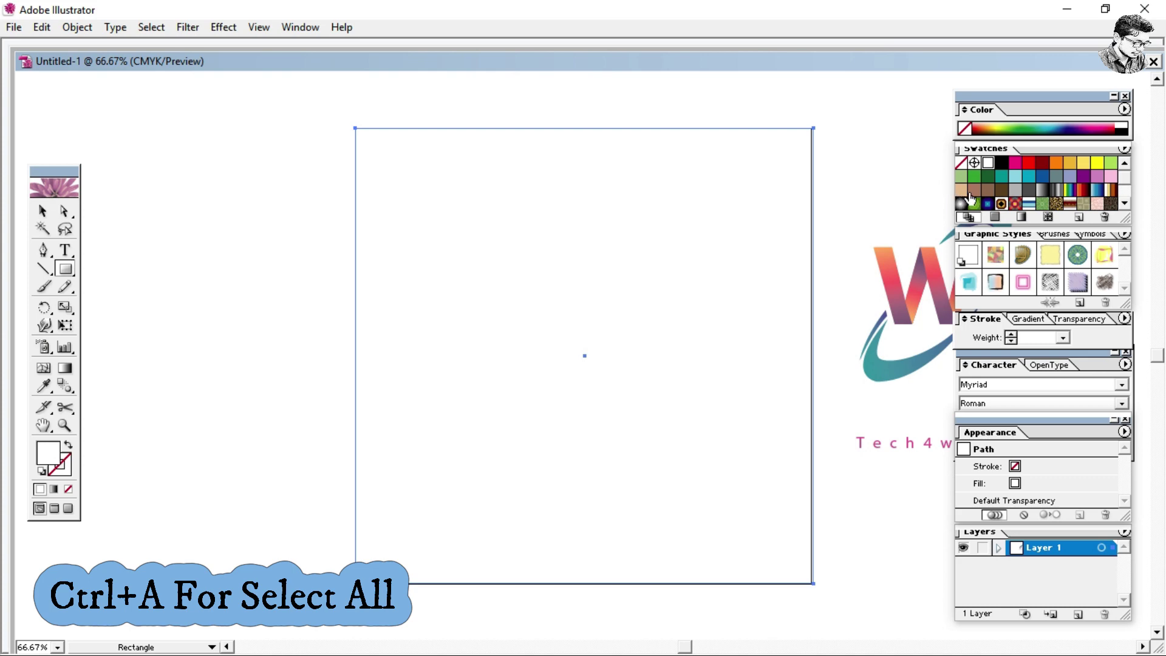
click(982, 127)
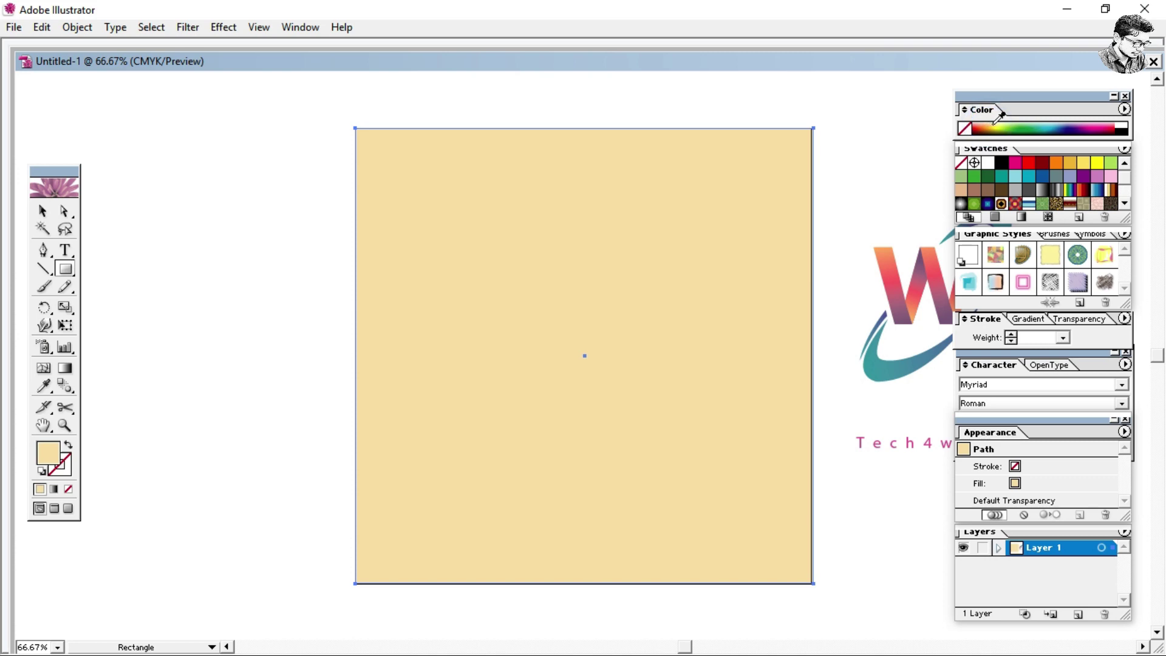
click(1001, 129)
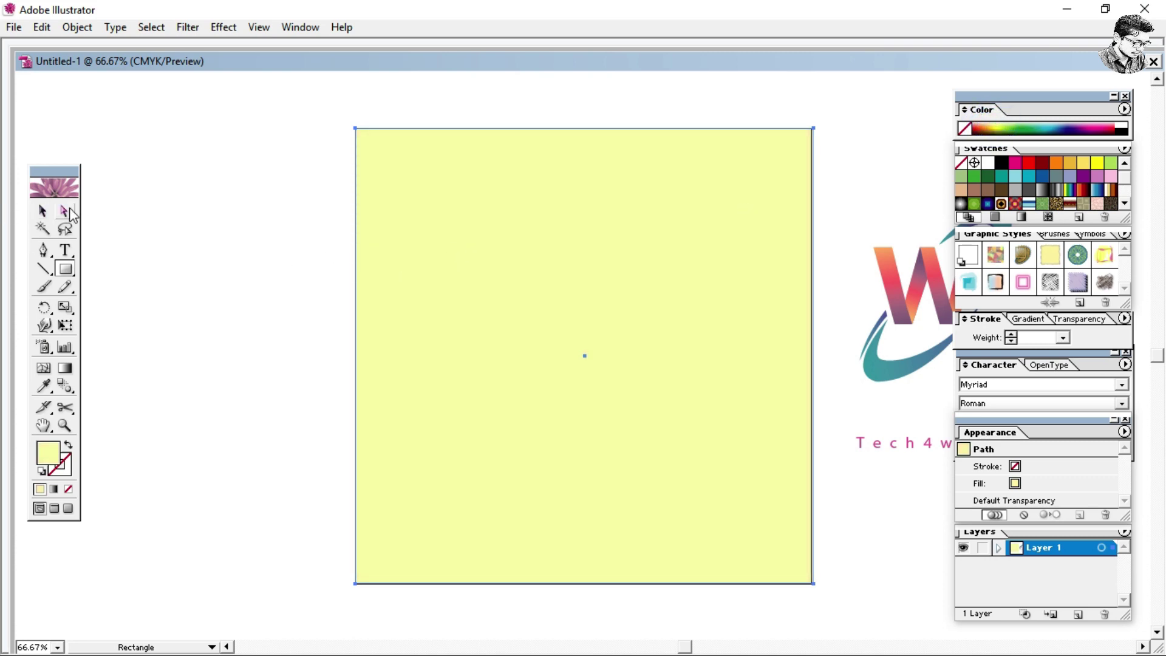
- Delete the square and centre the W logo on the empty artboard
click(65, 210)
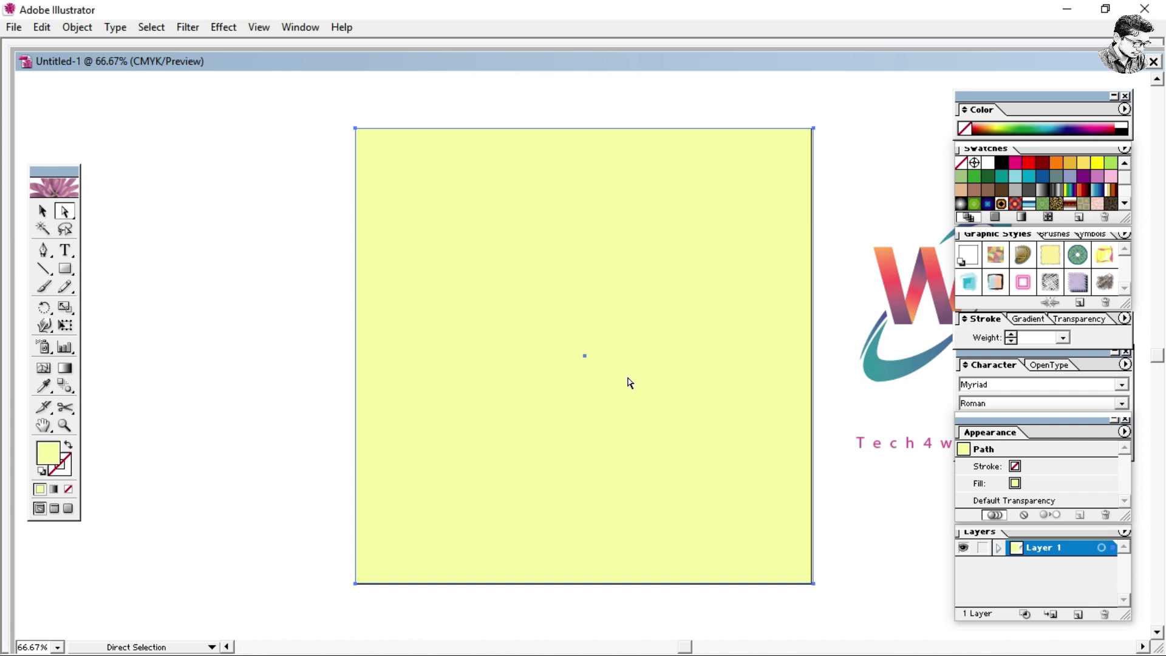
key(Delete)
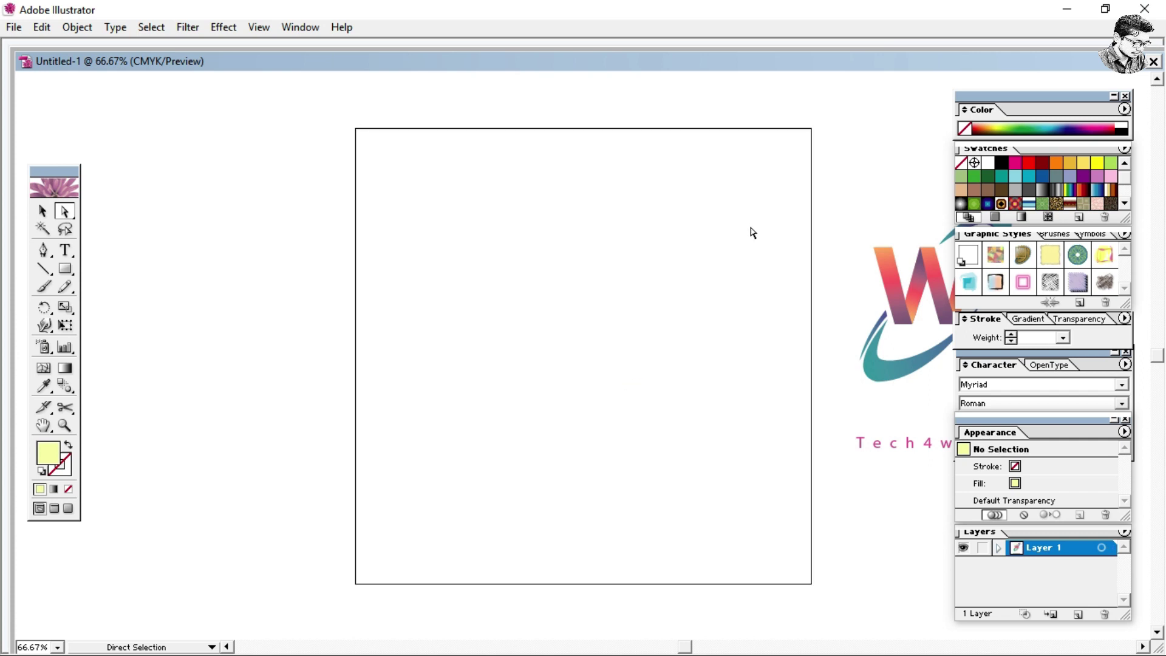
key(ctrl+minus)
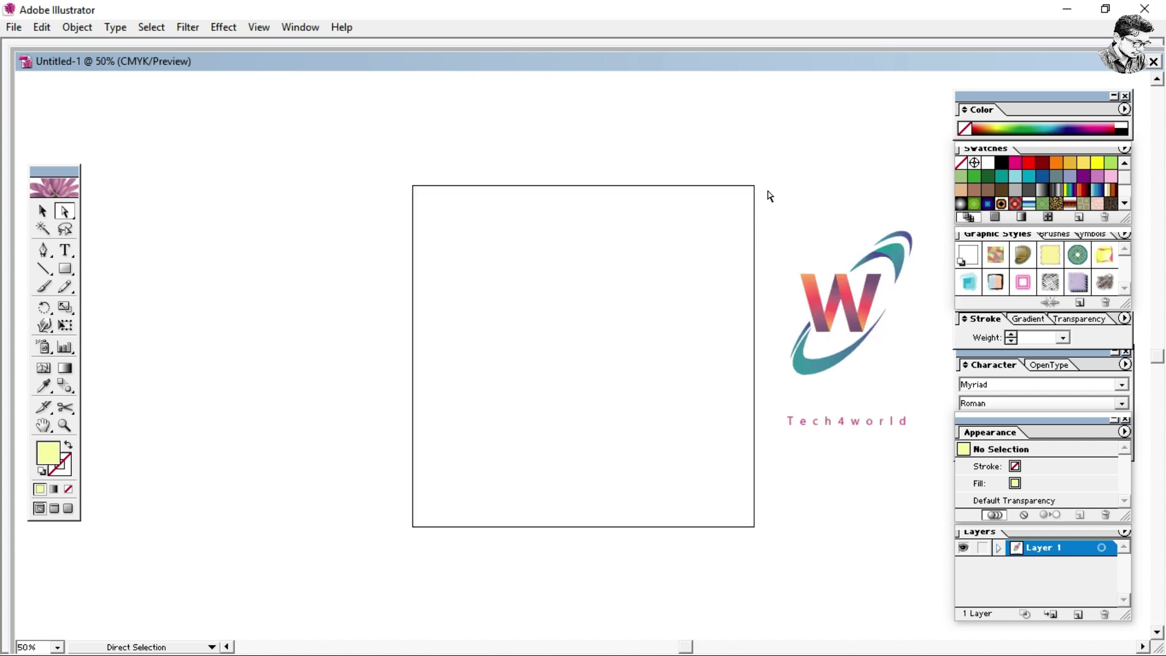
mouse_move(757, 183)
mouse_down()
mouse_move(808, 384)
mouse_move(948, 487)
mouse_up()
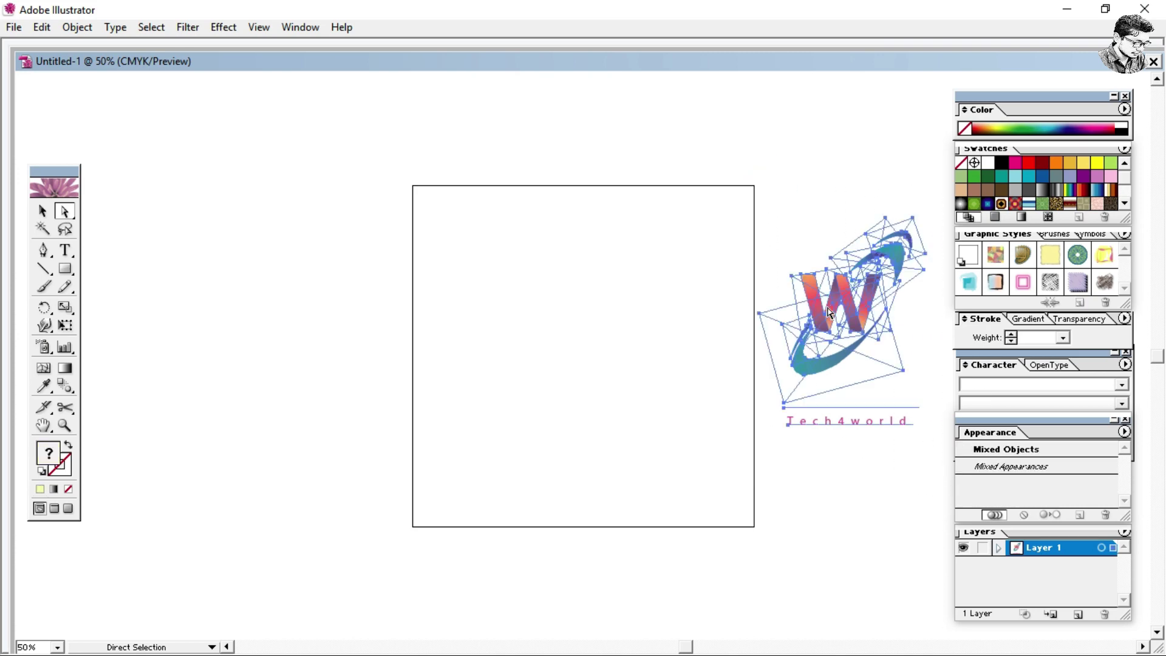
drag(815, 310, 566, 325)
click(343, 312)
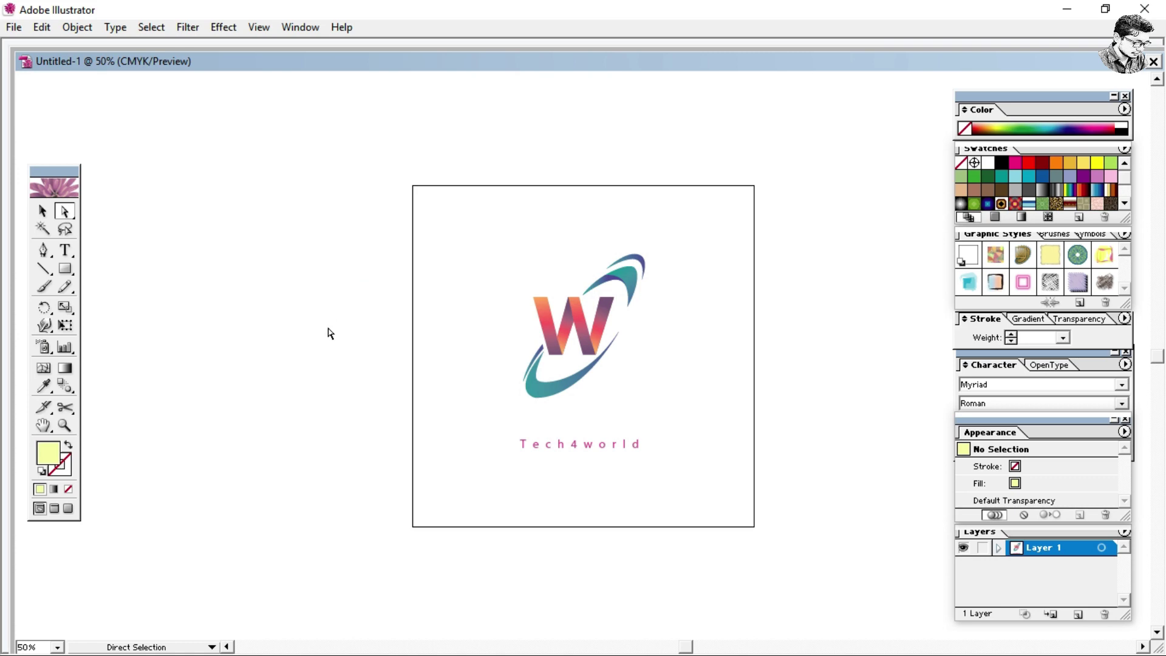
click(13, 27)
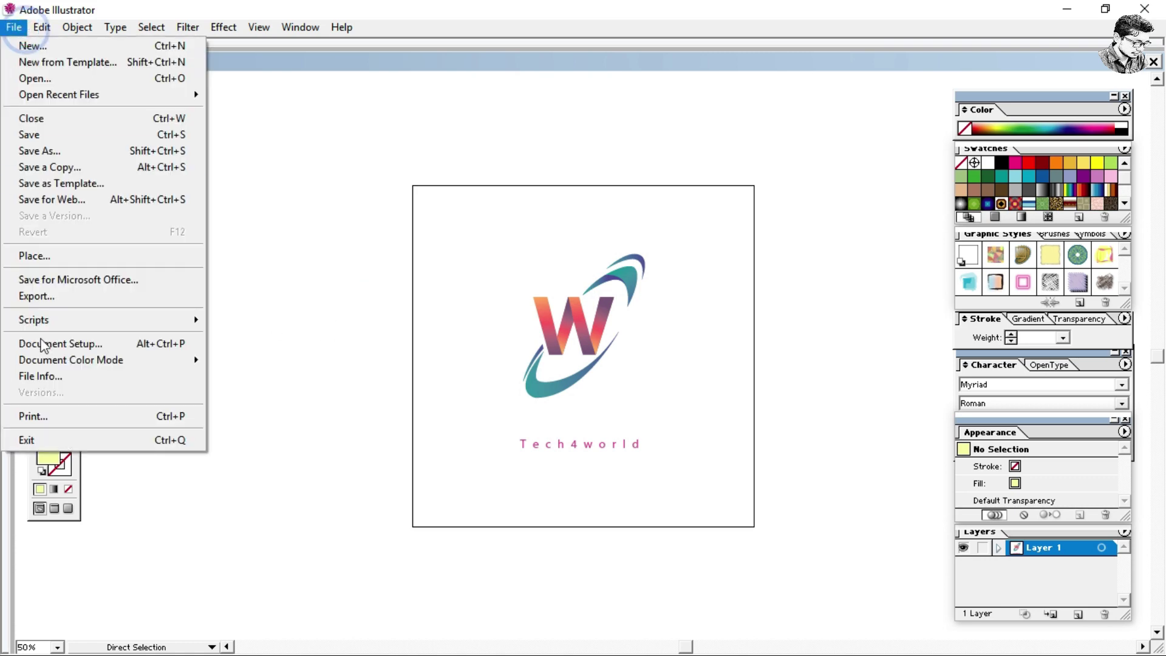
- Export the transparent logo to Downloads as the PNG 'Logo without BC.png'
click(71, 298)
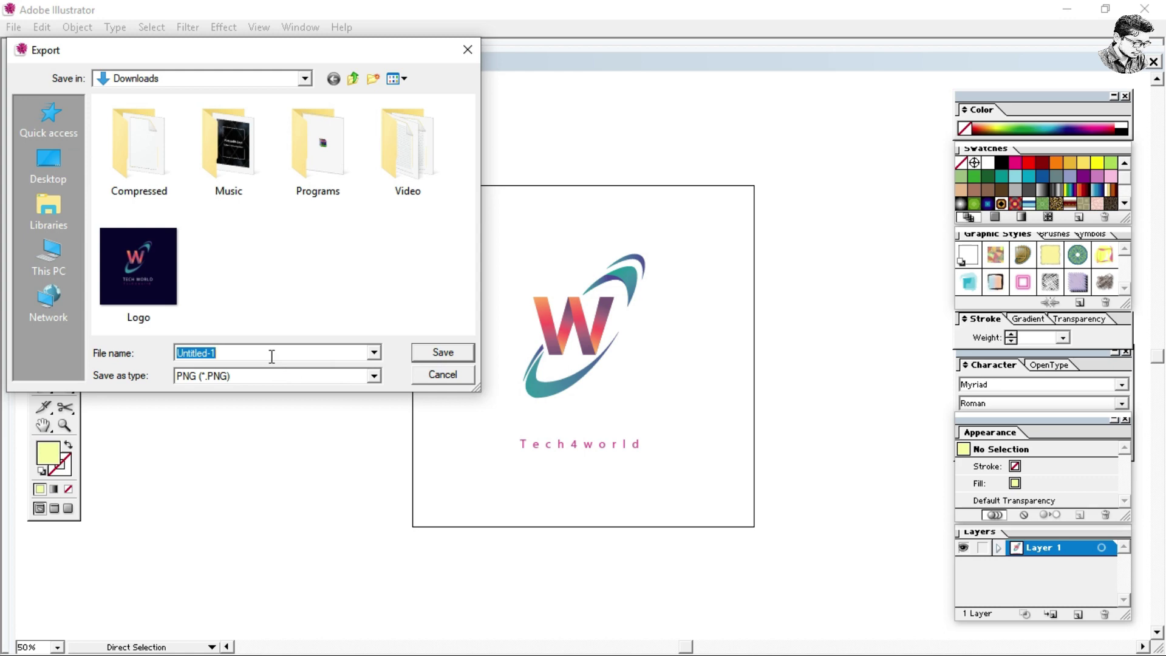
text(Logo without BC)
click(448, 359)
click(442, 357)
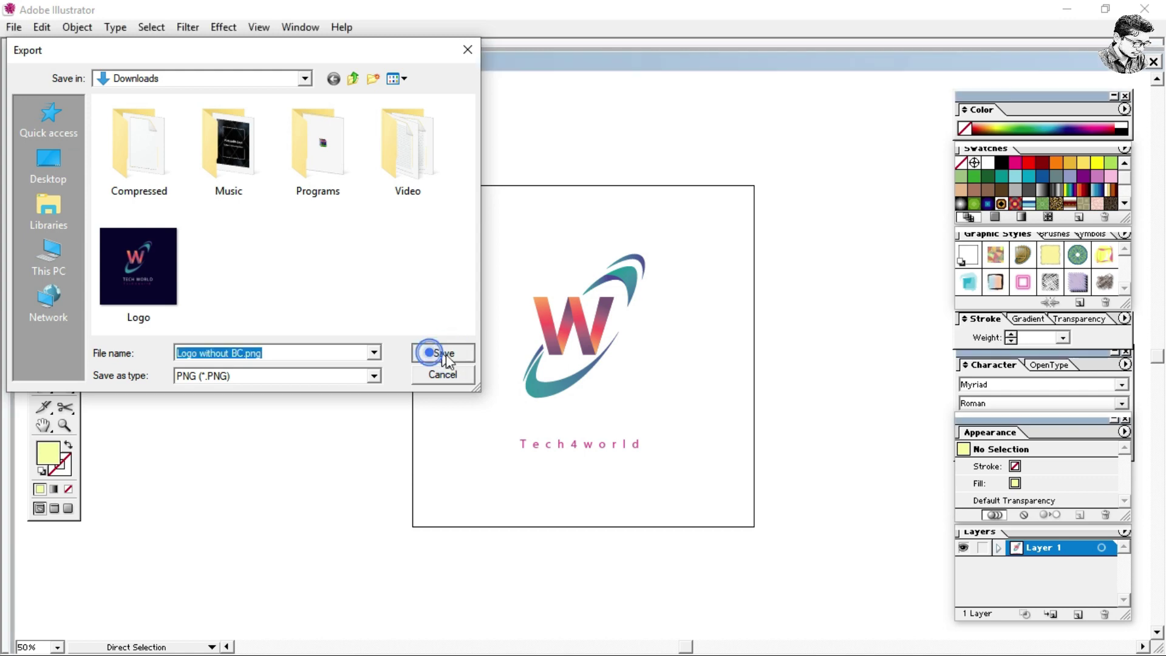
click(655, 203)
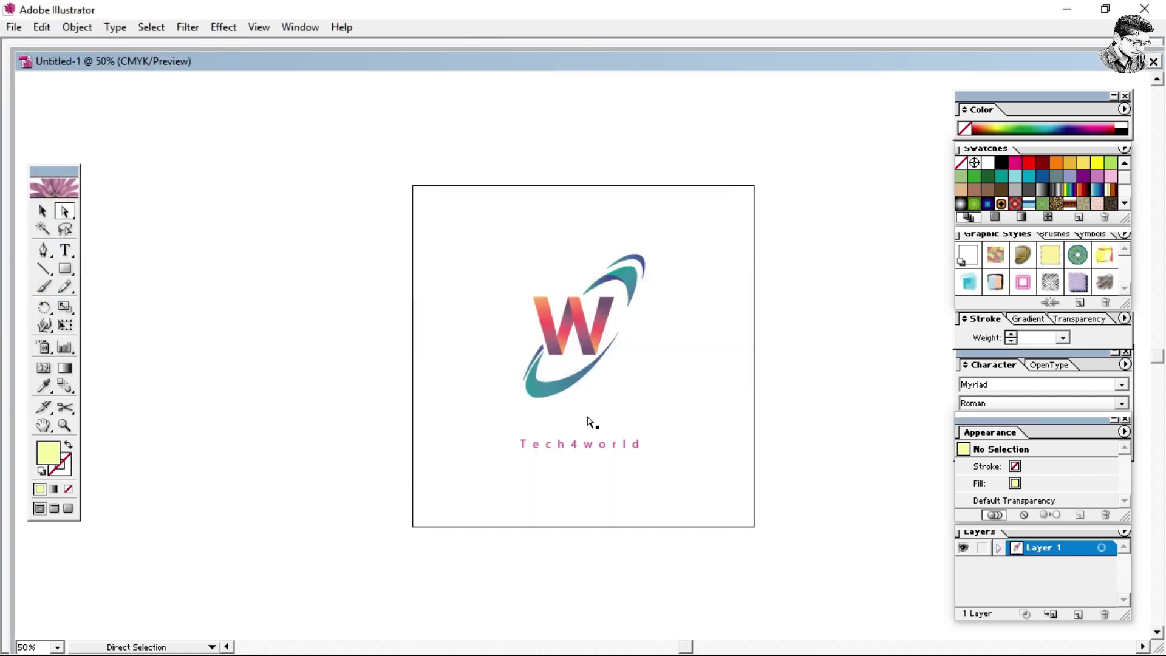
- Select the hidden TECH WORLD heading and colour it black
click(586, 433)
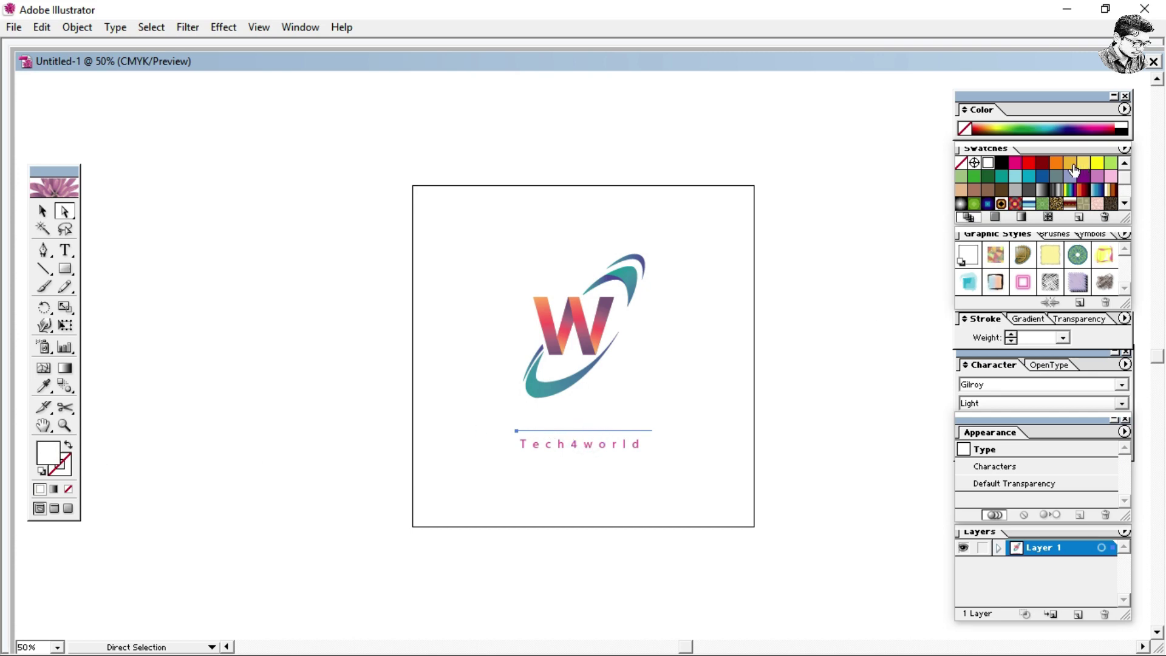
click(1043, 163)
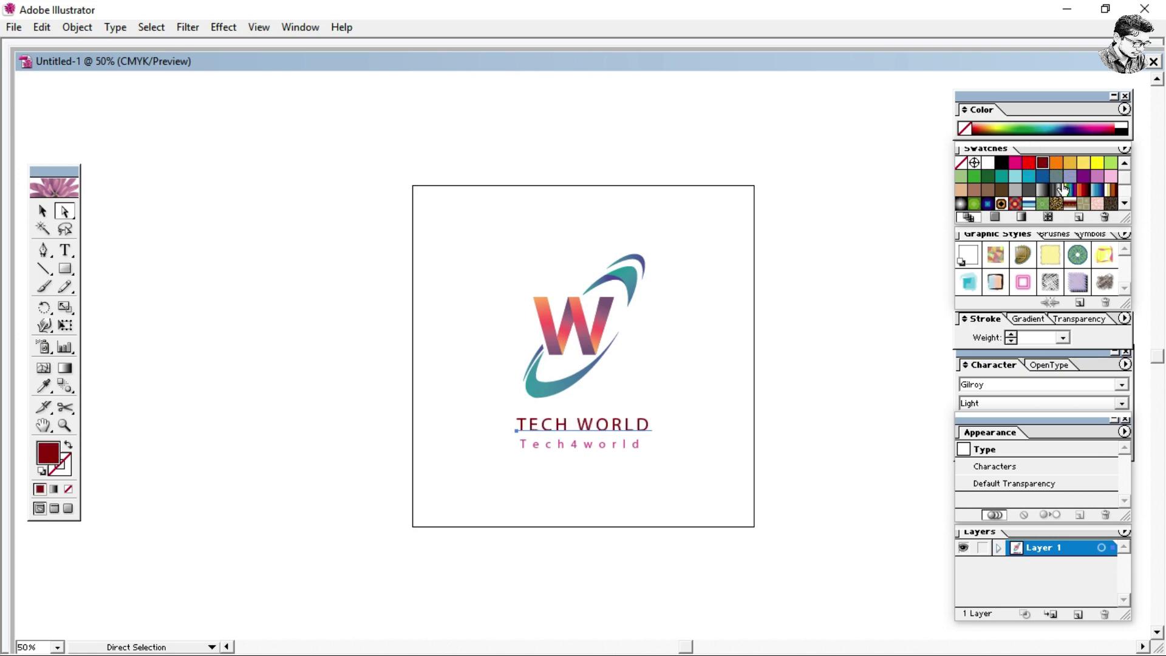
click(1001, 163)
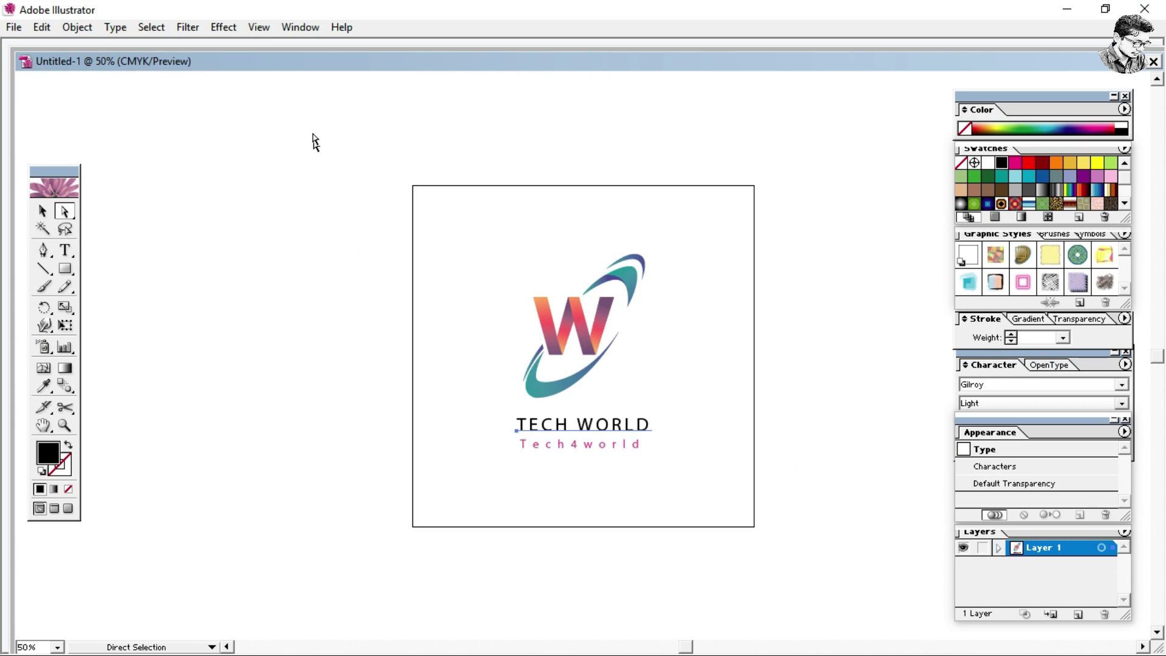
click(290, 27)
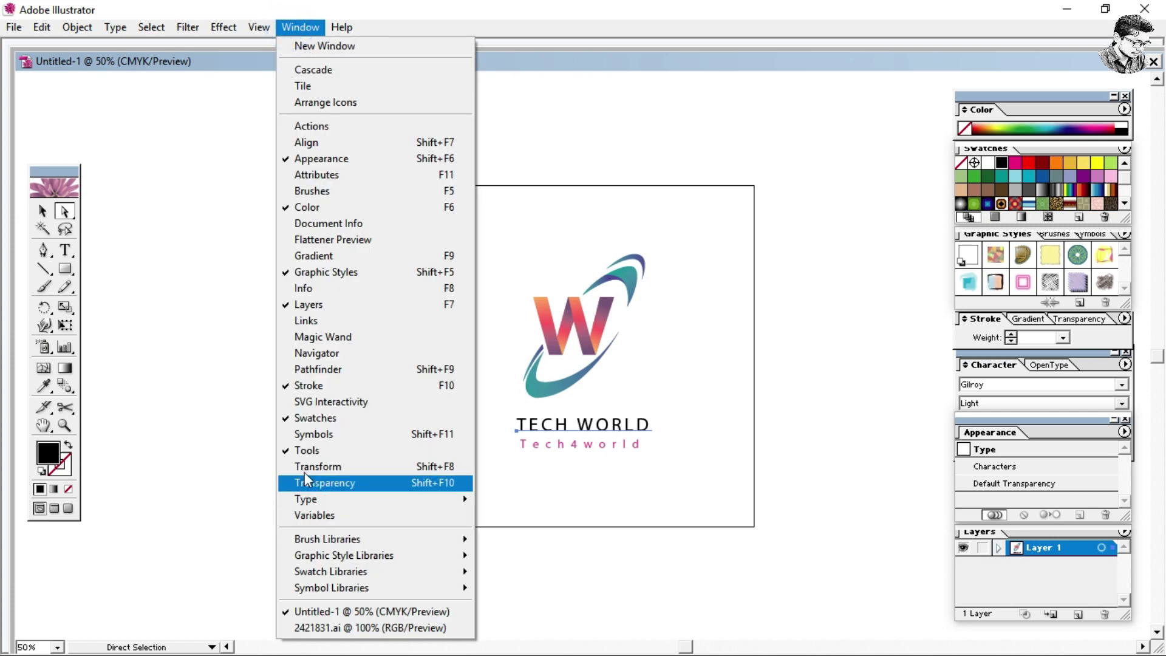
mouse_move(306, 499)
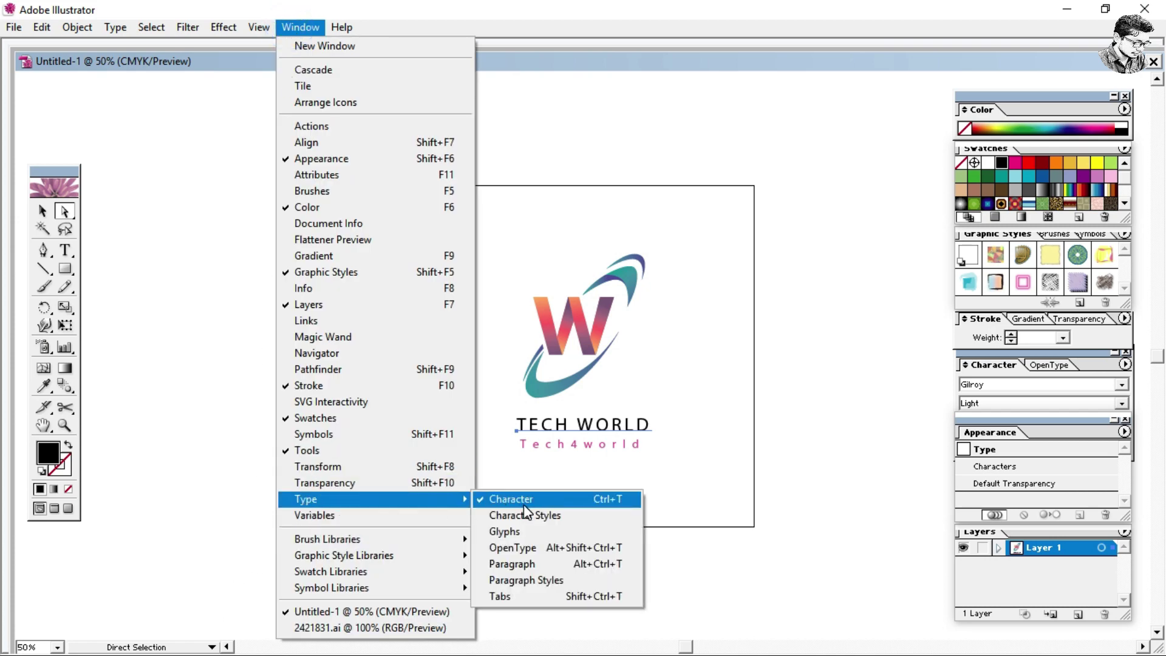
- Try fonts on TECH WORLD in the Character panel: Javanese Text, then ArialMJ
click(495, 516)
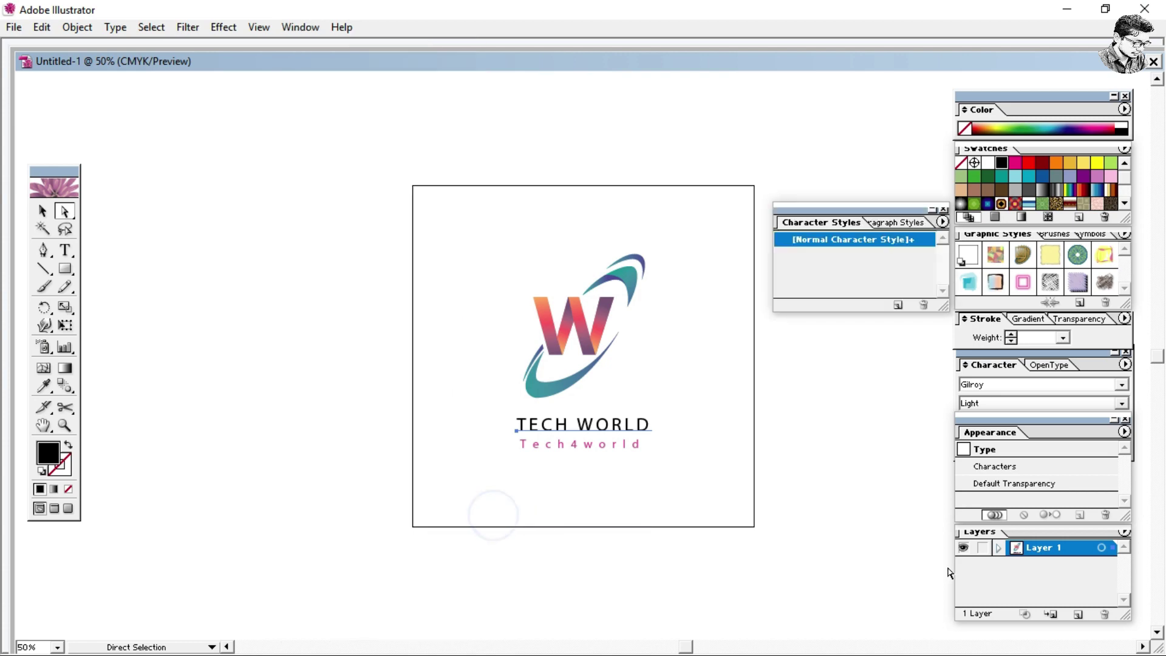
click(943, 209)
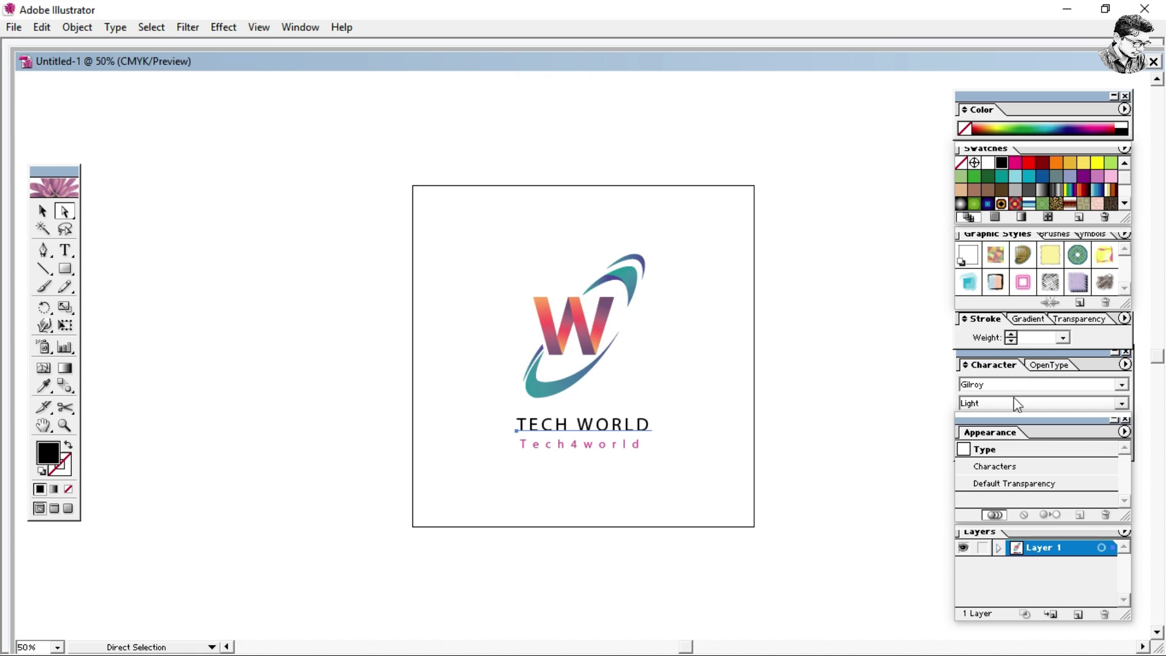
click(1080, 353)
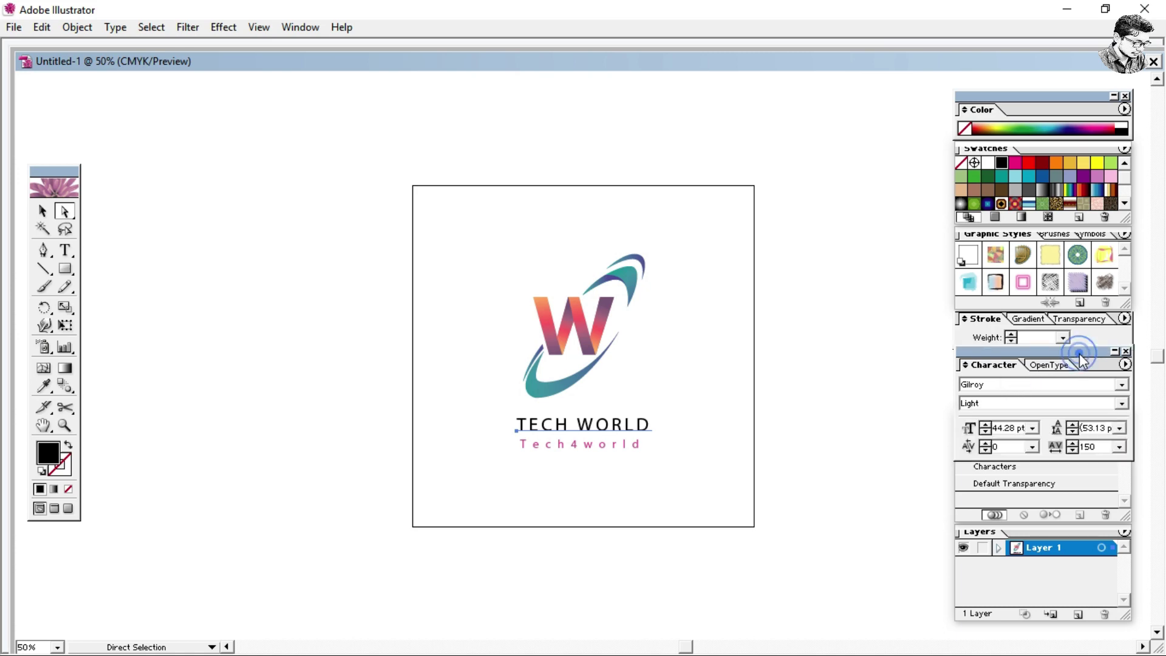
click(1120, 385)
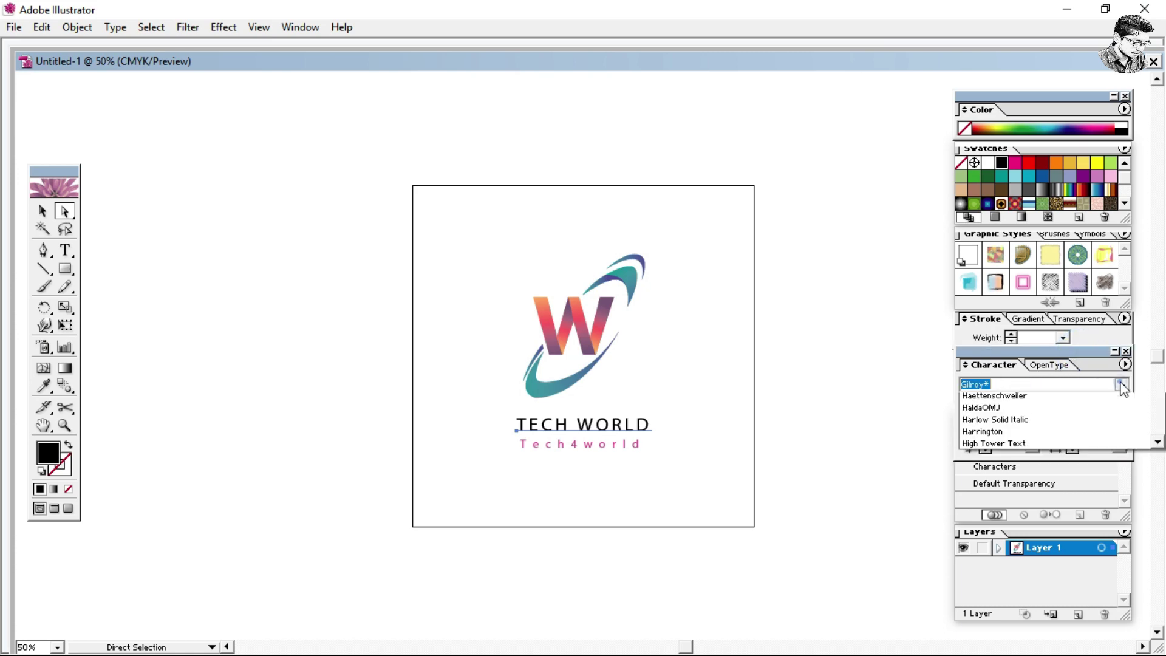
scroll(1014, 496, down, 3)
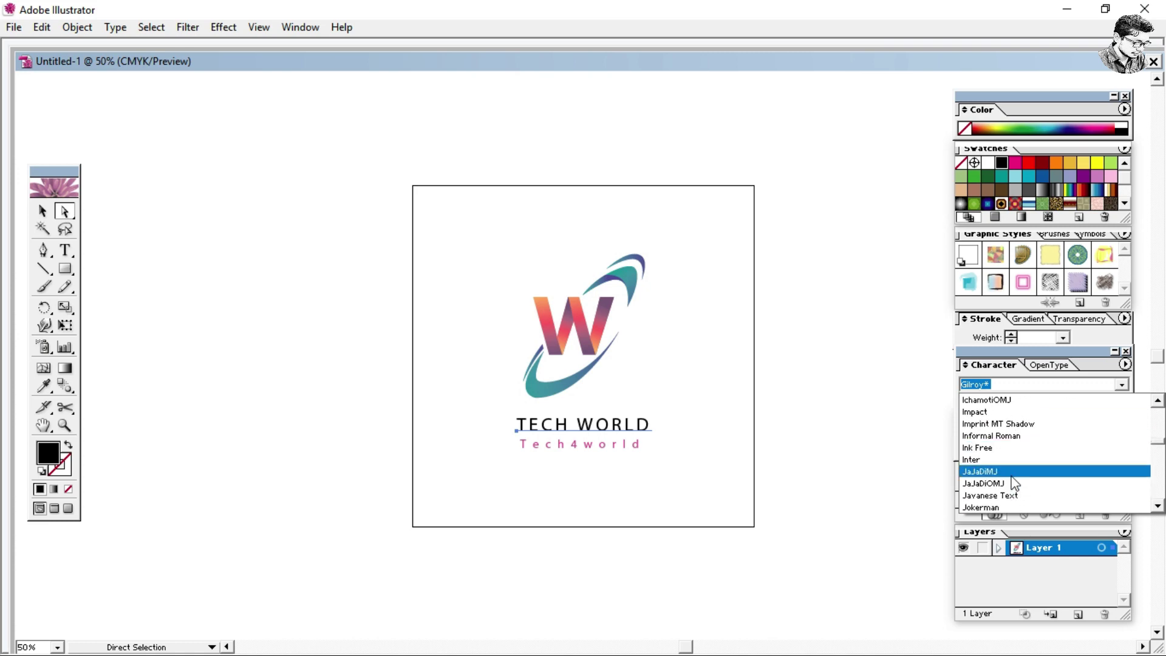
scroll(1002, 486, down, 2)
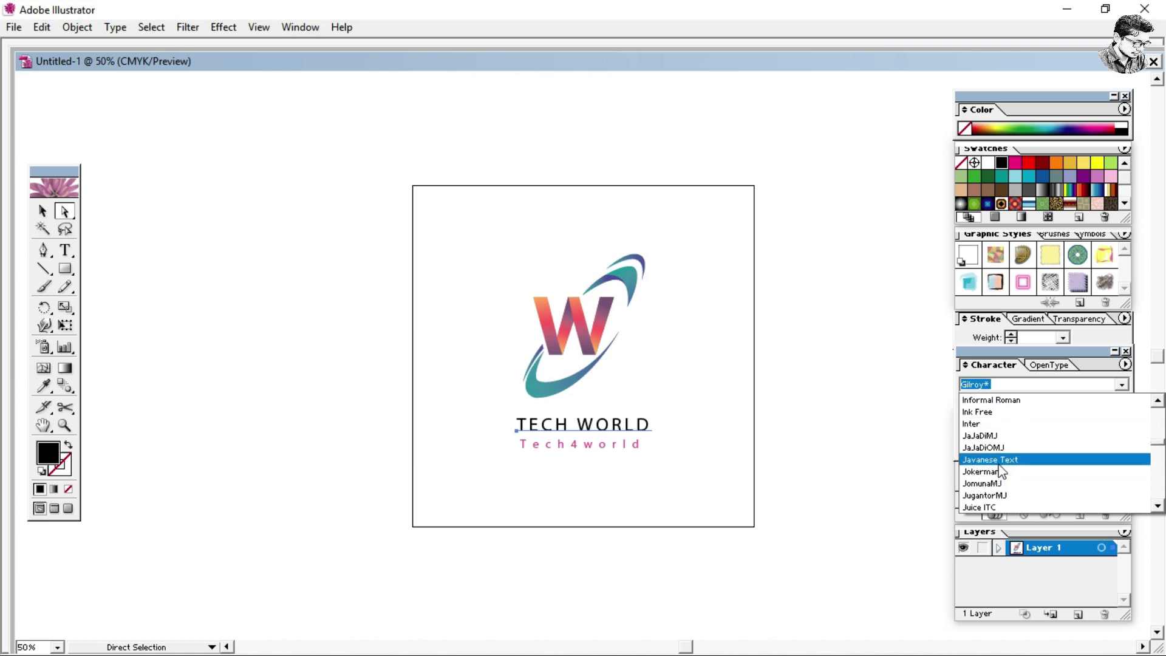
click(992, 459)
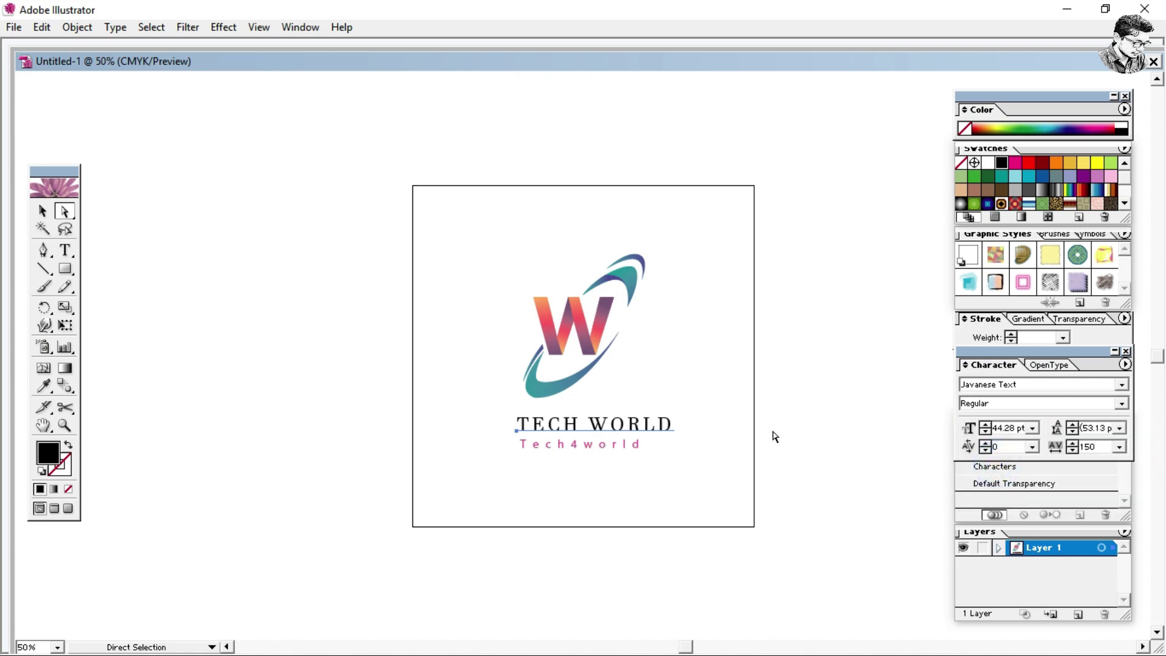
click(1120, 404)
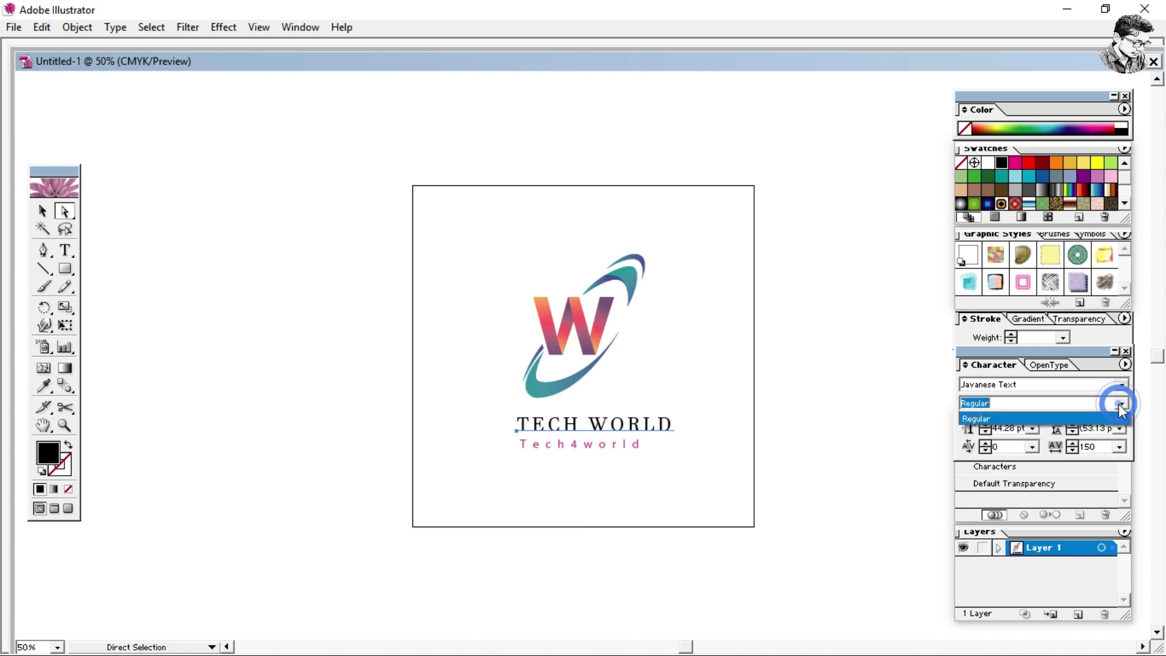
click(1118, 385)
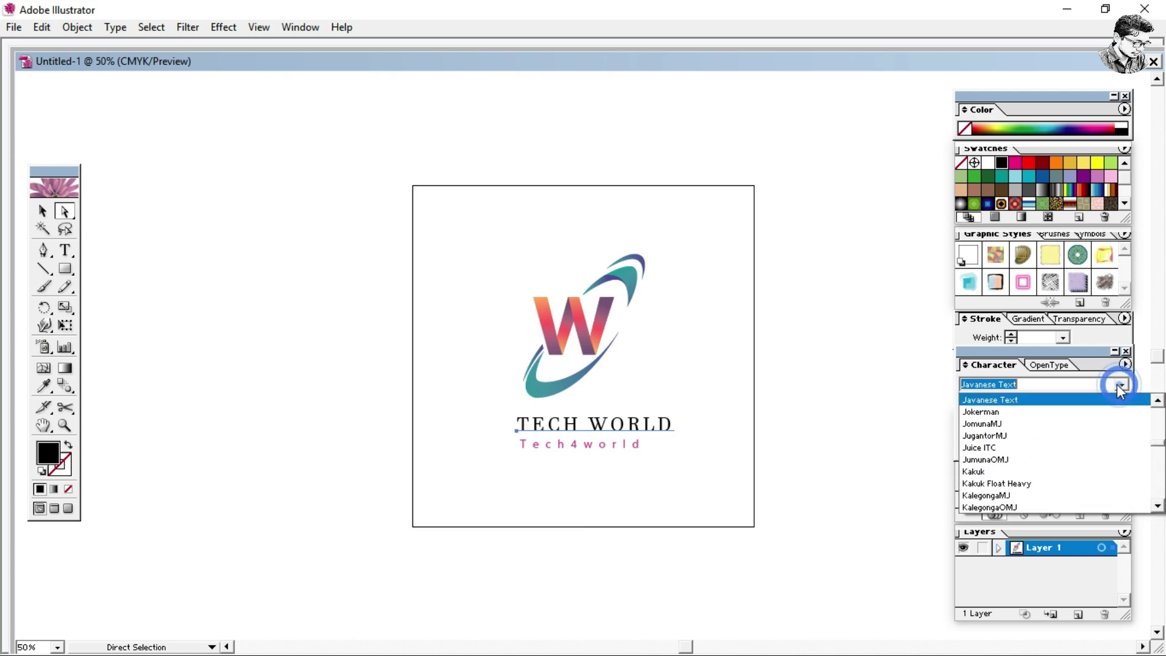
click(1052, 384)
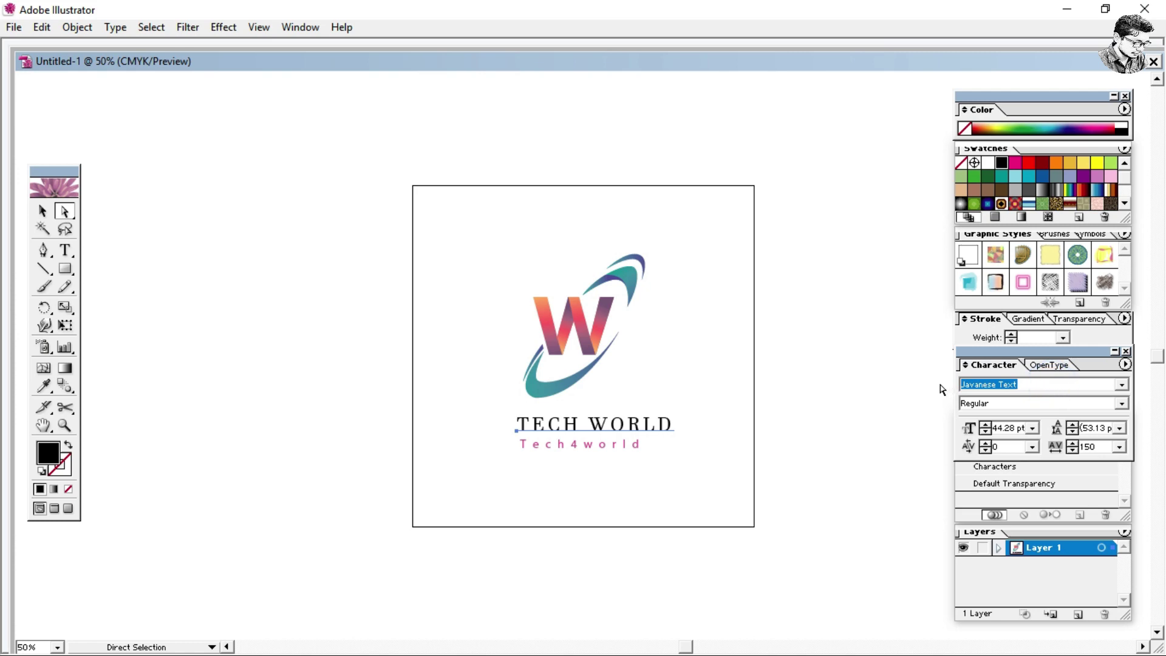
text(ArialMJ)
key(Return)
- Set TECH WORLD to Arial Black and drag it left to centre it under the emblem
click(1120, 385)
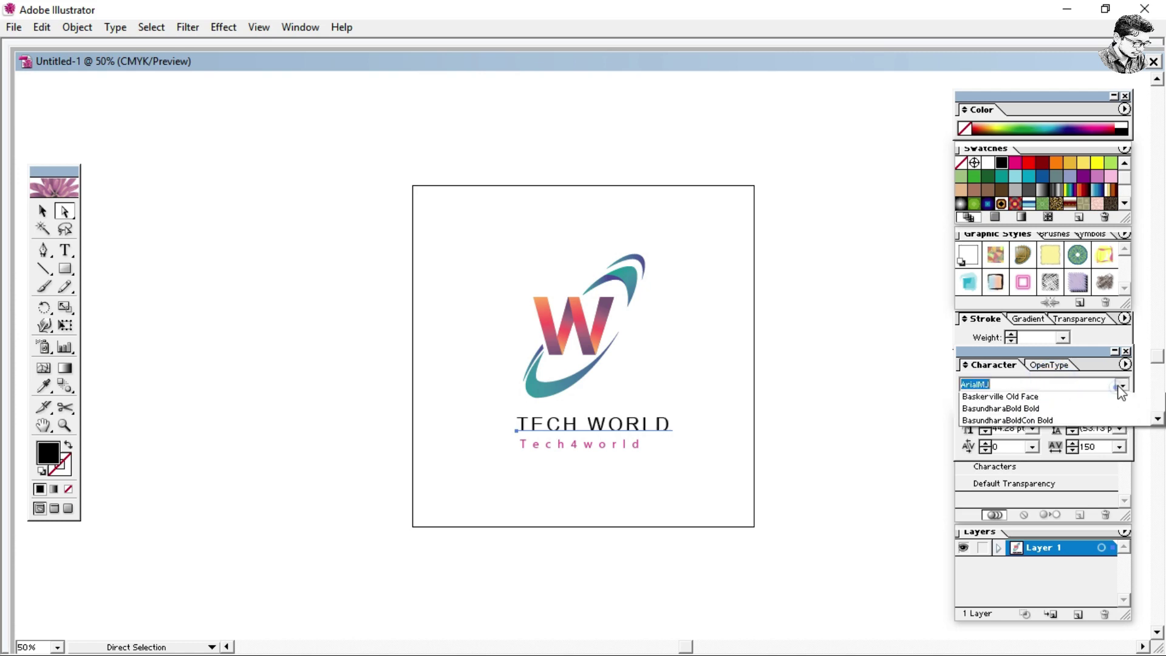
click(1025, 410)
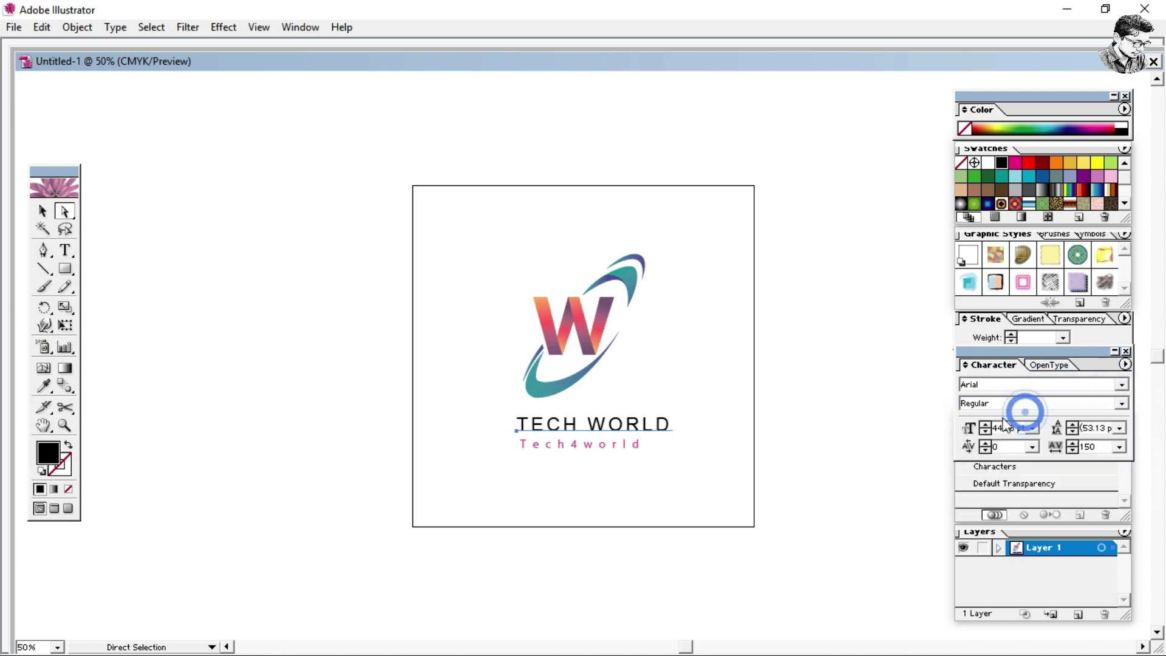
click(1122, 403)
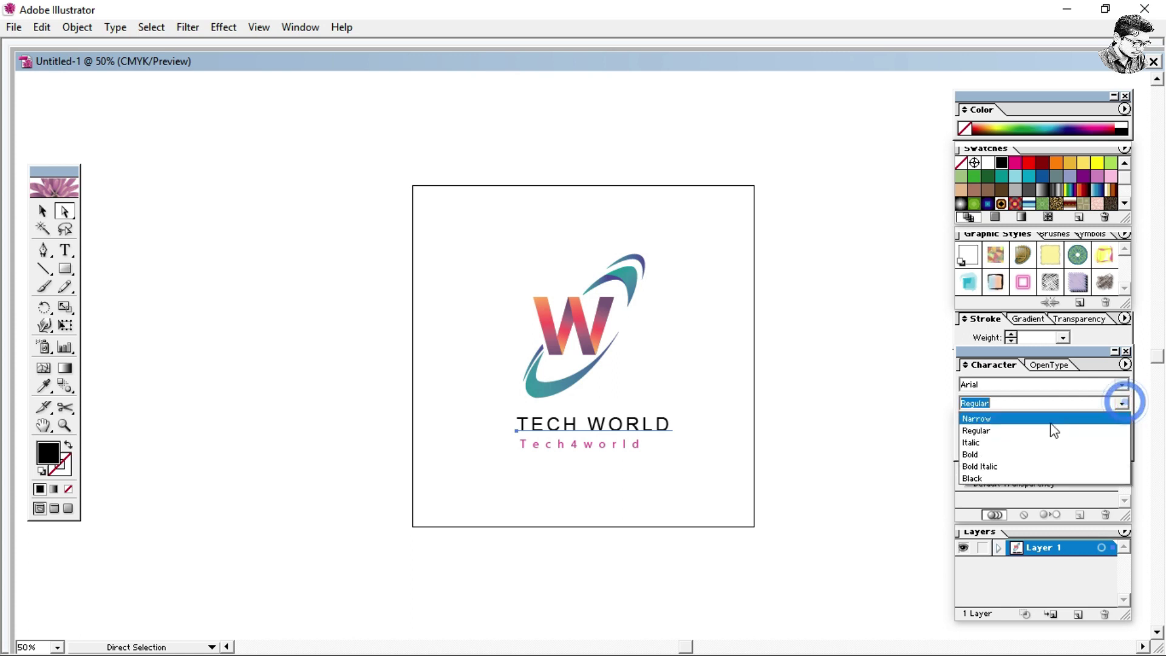
click(1002, 454)
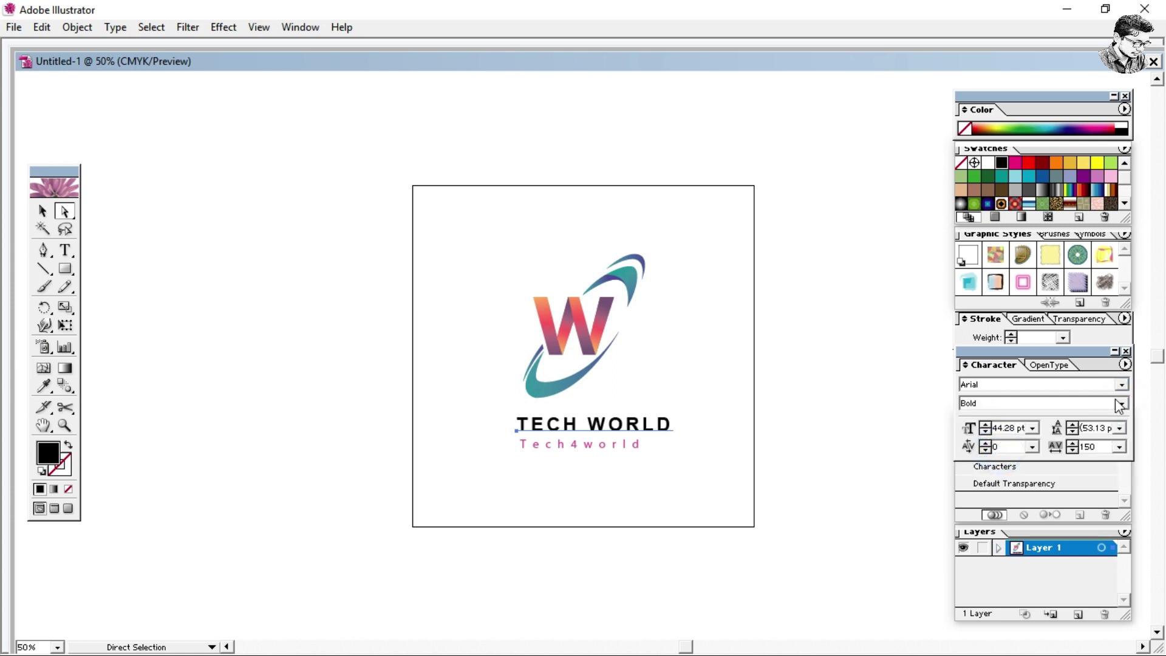
click(1121, 384)
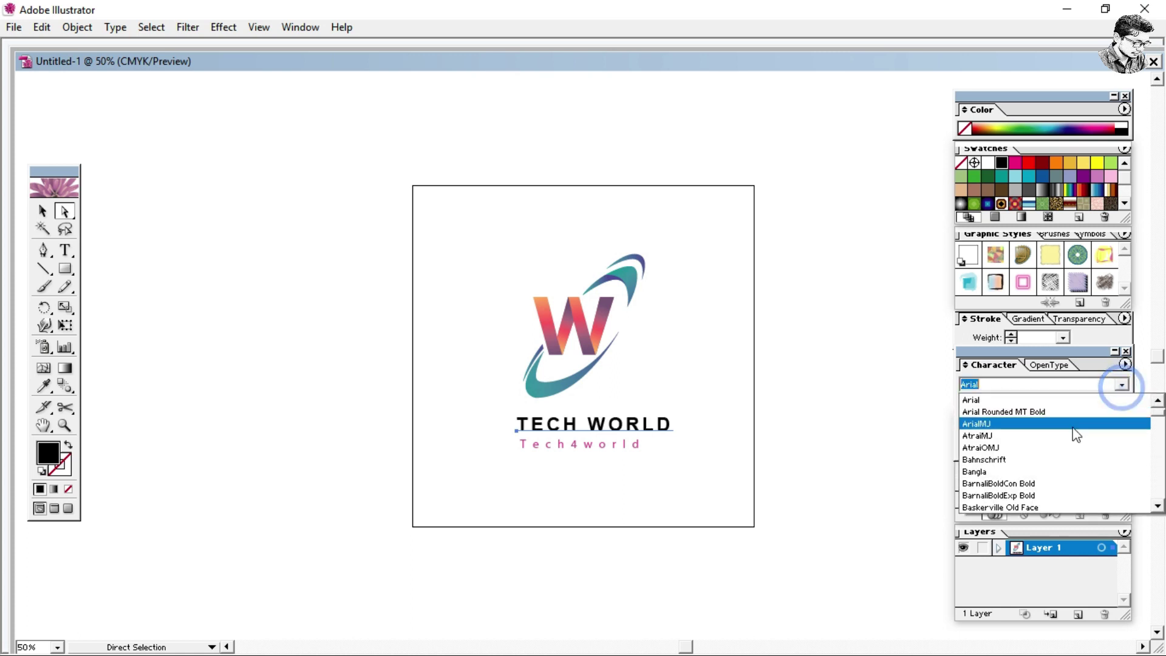
click(914, 371)
click(1122, 403)
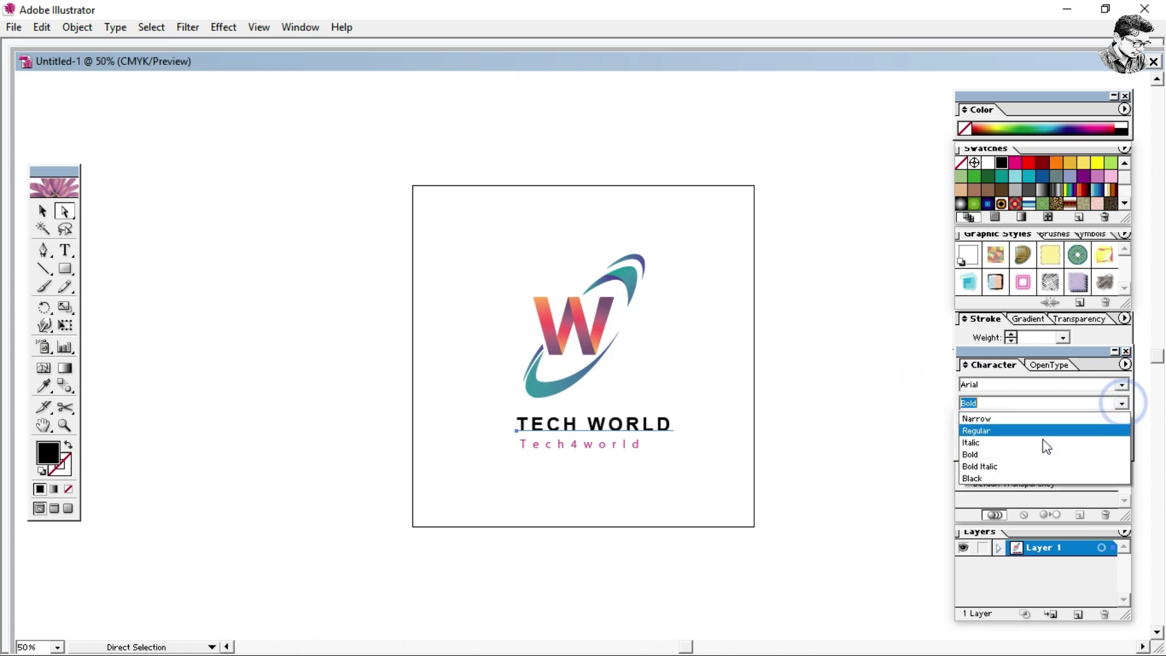
click(972, 478)
mouse_move(648, 427)
mouse_down()
mouse_move(628, 421)
mouse_move(611, 441)
mouse_up()
- Try a lighter style and then Haettenschweiler on Tech4world, browsing the font list
click(646, 448)
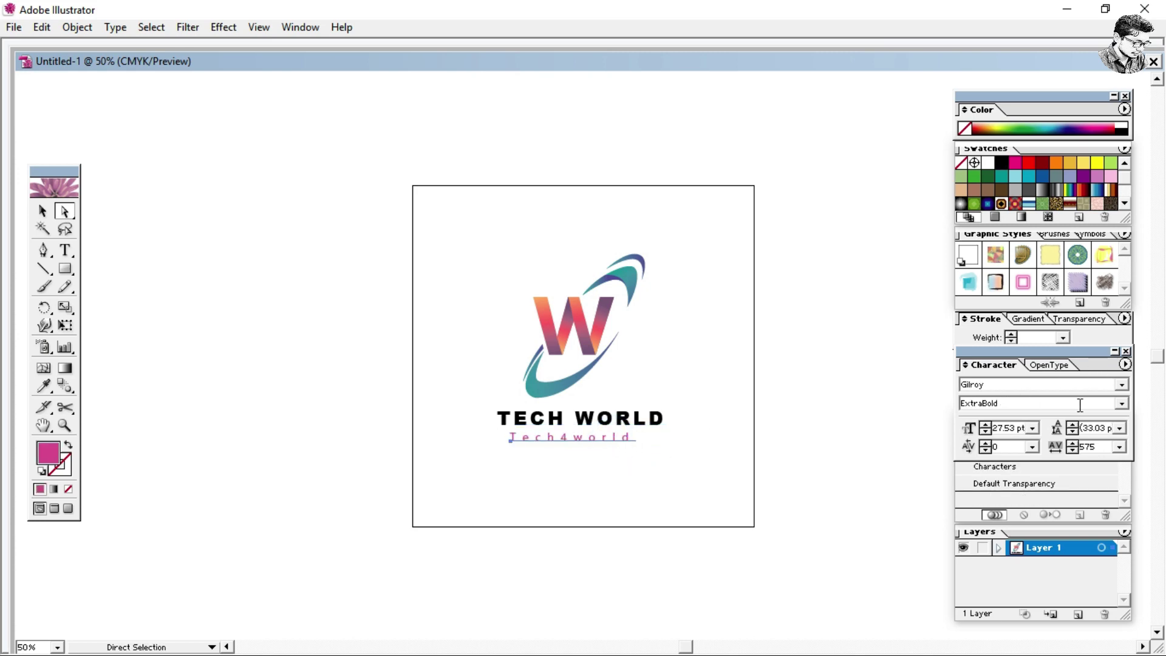
click(1122, 403)
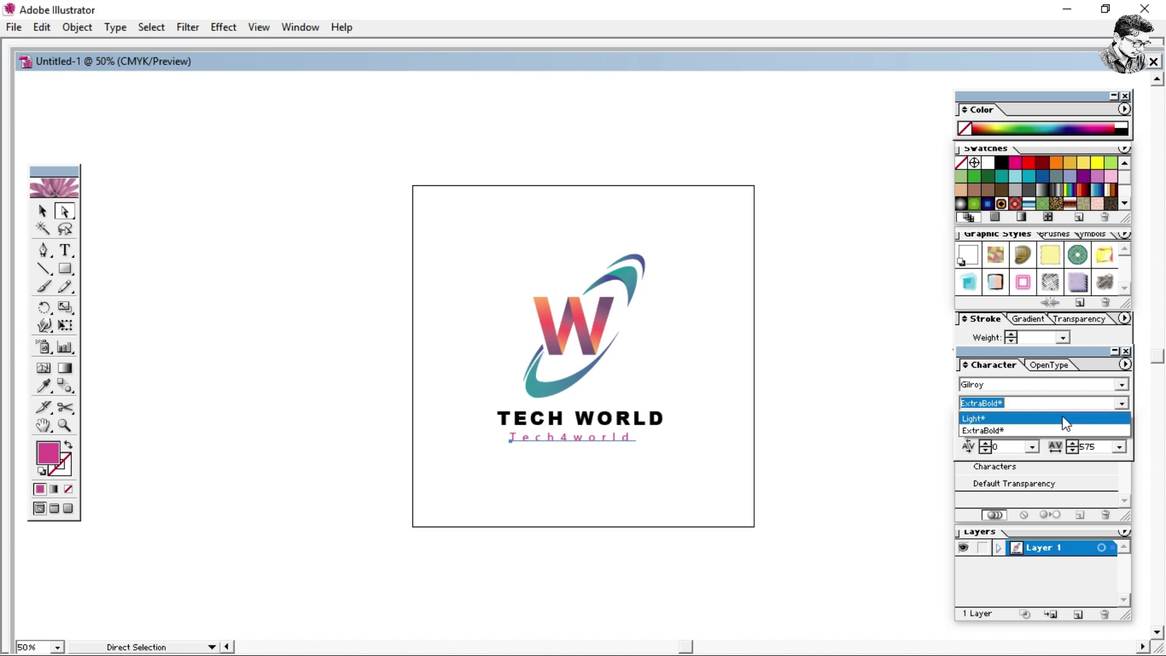
click(1062, 418)
click(1122, 384)
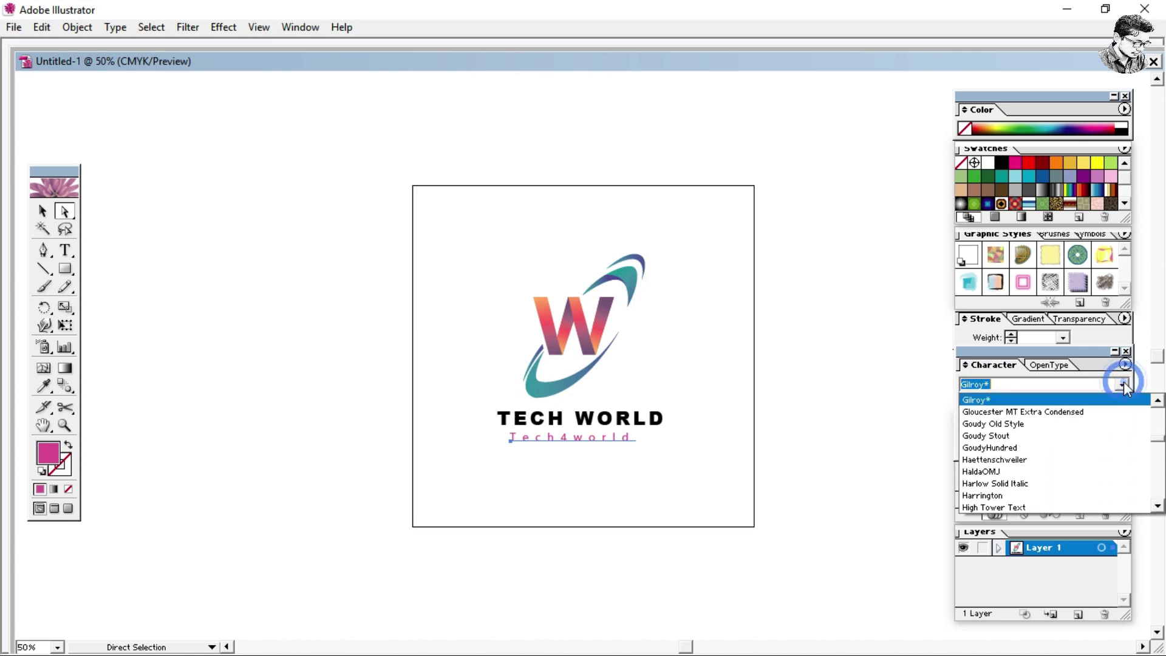
click(992, 460)
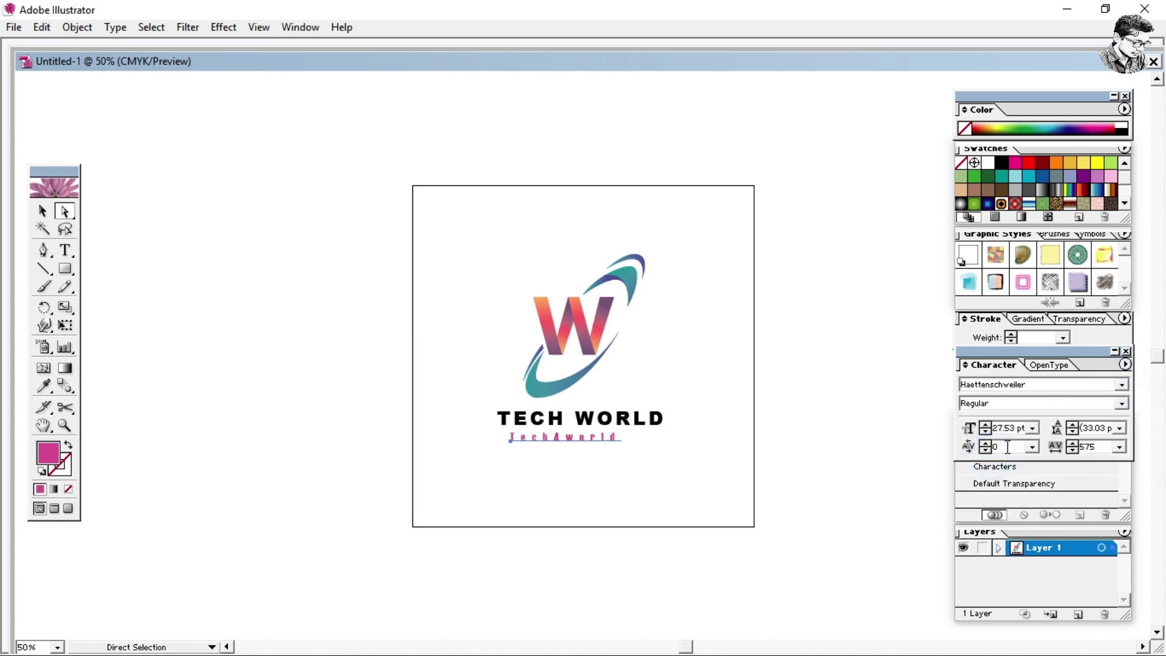
click(1122, 384)
scroll(1018, 473, down, 1)
scroll(1018, 472, down, 3)
scroll(1011, 473, down, 3)
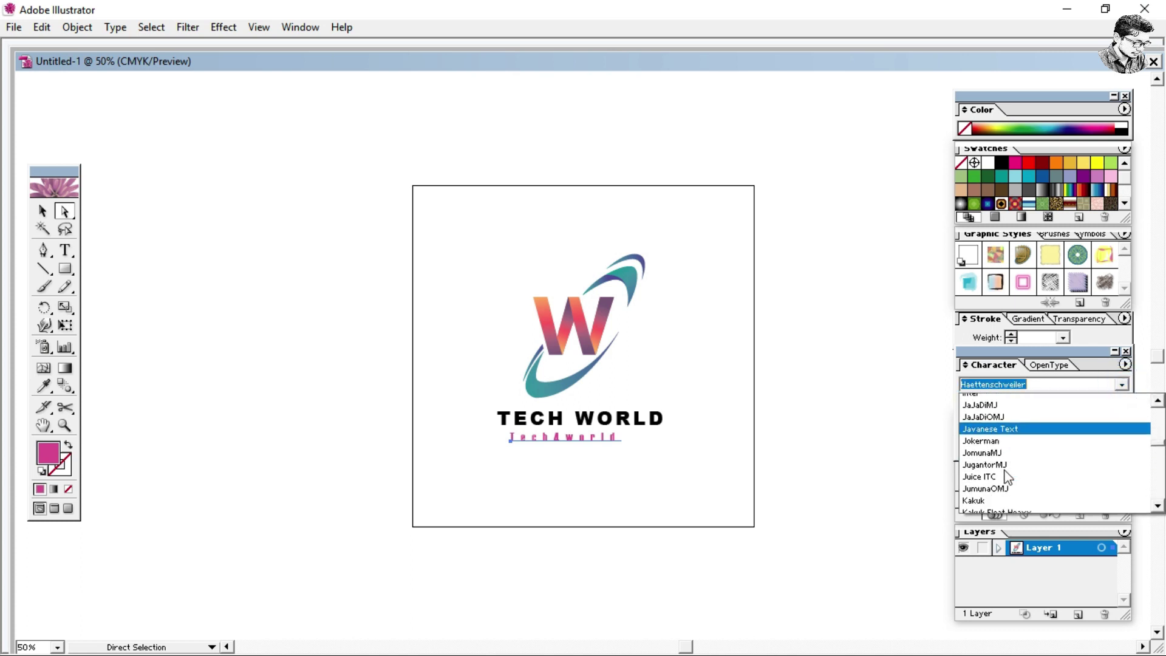
scroll(1008, 474, down, 3)
scroll(1004, 475, down, 3)
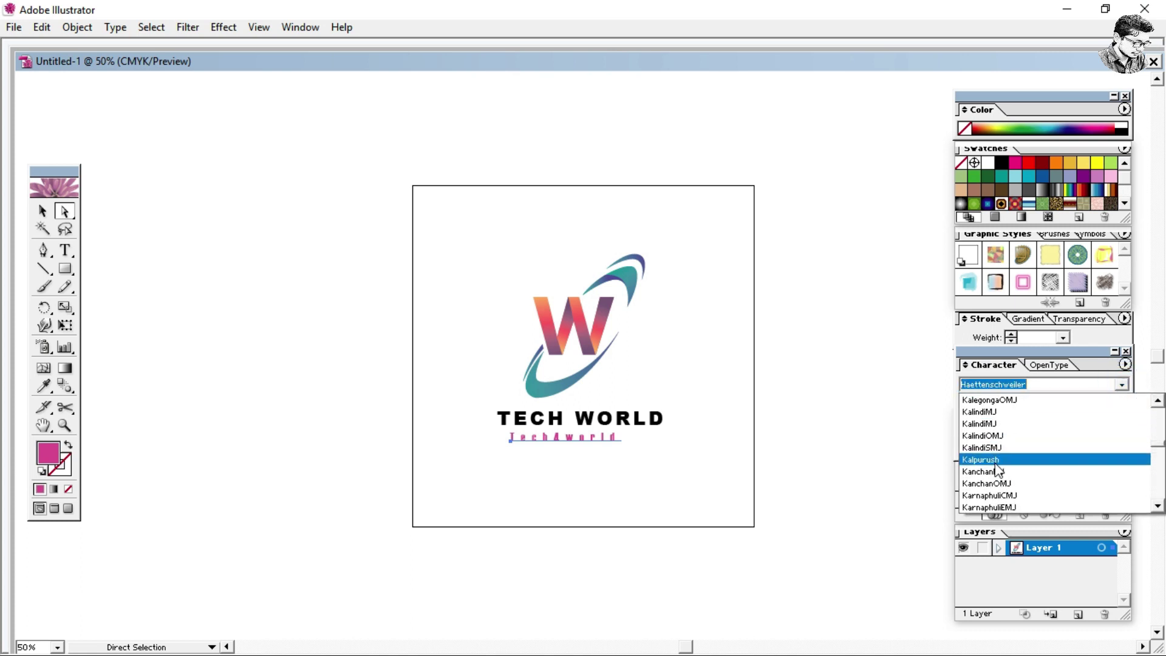
scroll(1004, 462, up, 10)
click(1009, 384)
- Set Tech4world to Arial Bold, then deselect the text
double_click(1009, 384)
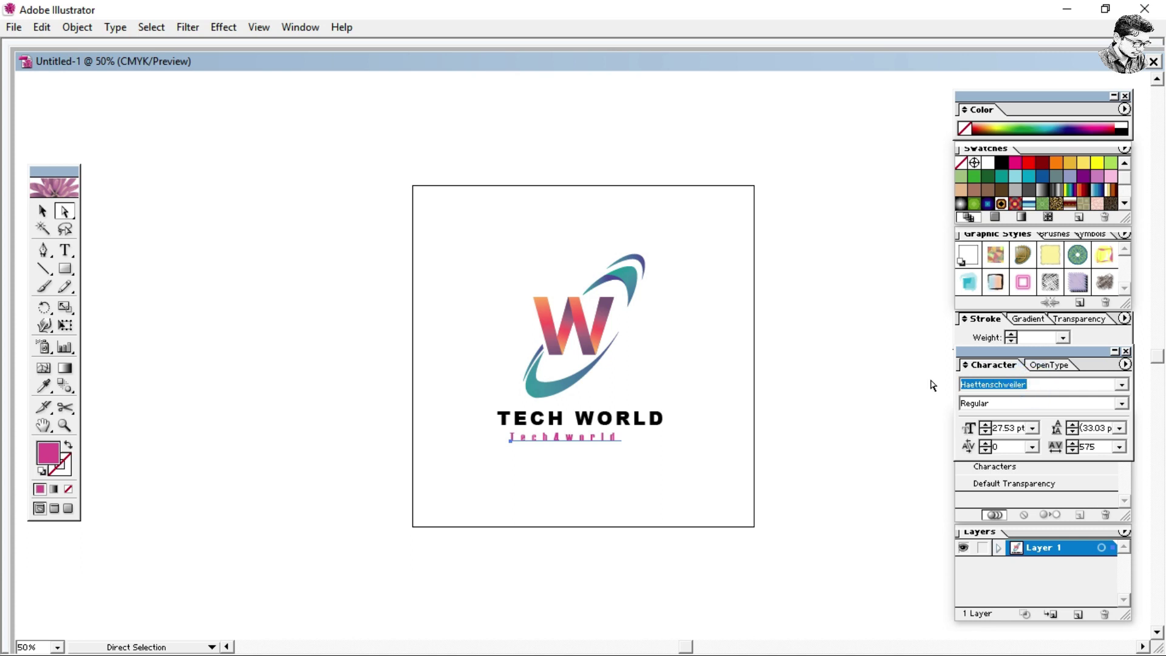
text(ArialMJ)
key(Down)
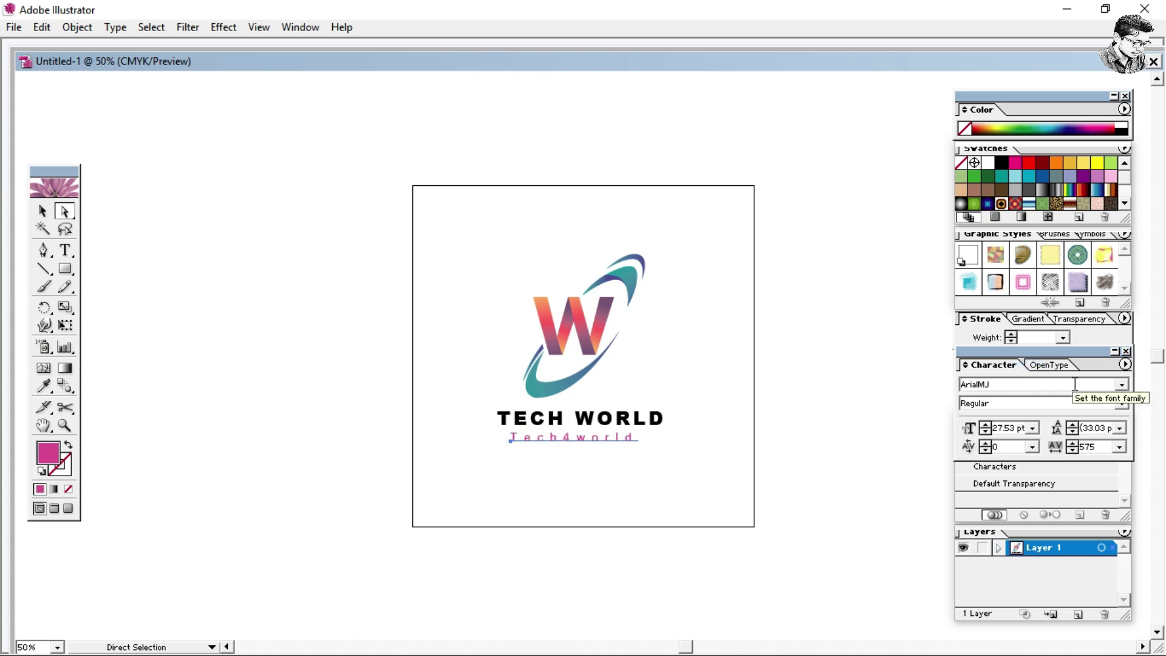
click(1121, 385)
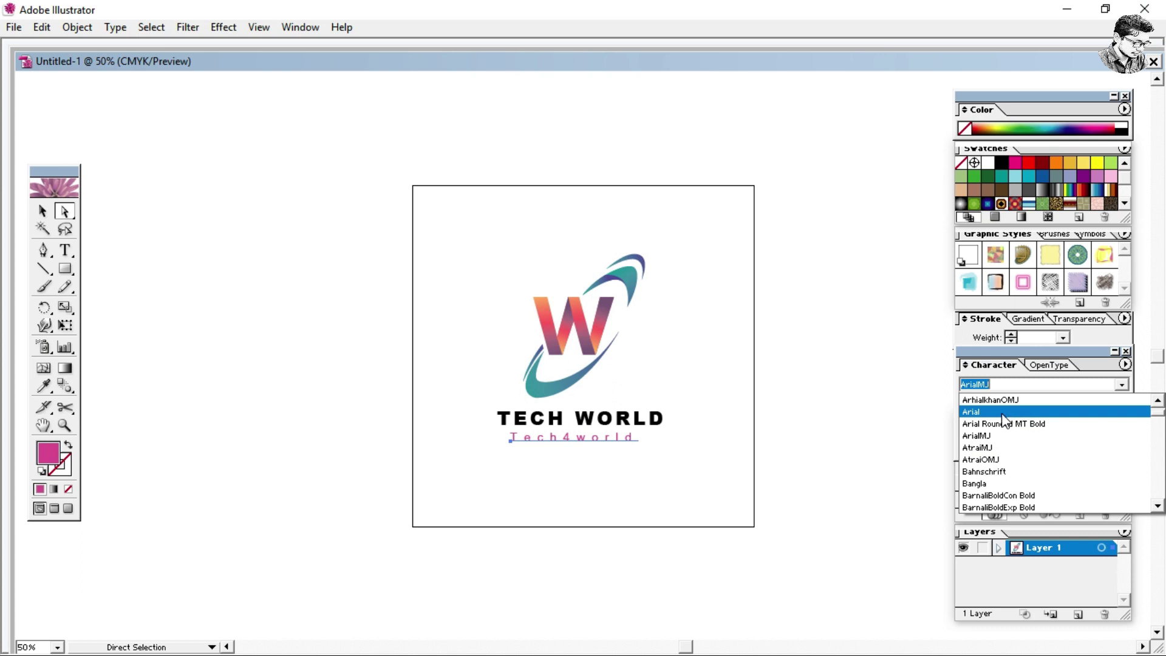
click(1004, 413)
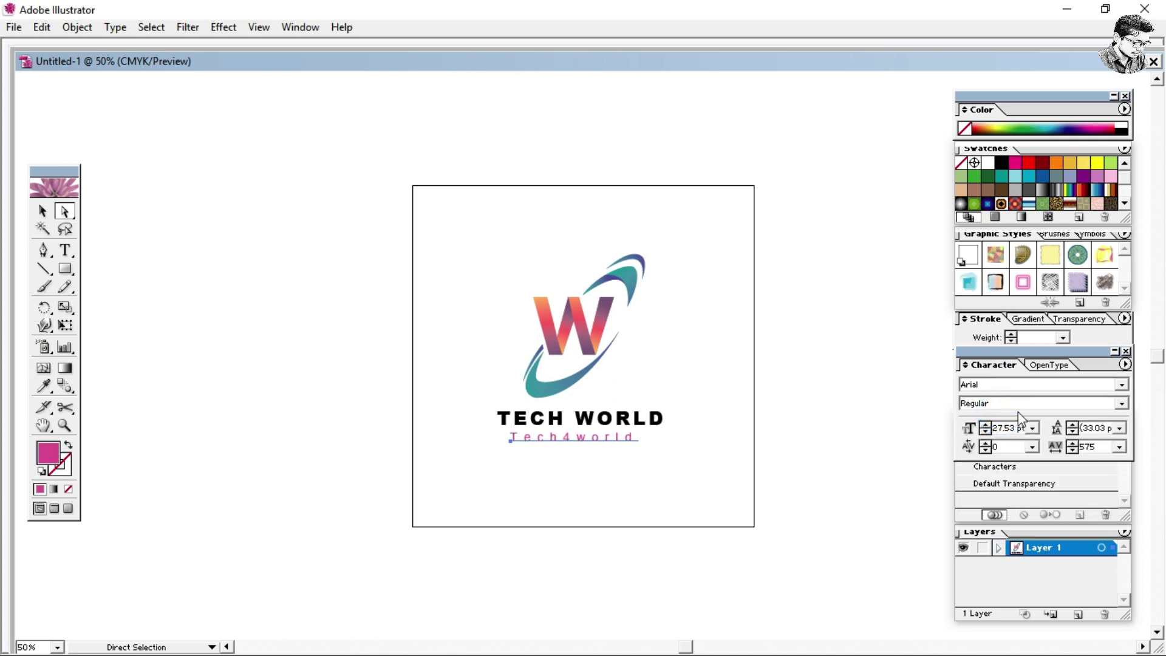
click(1121, 404)
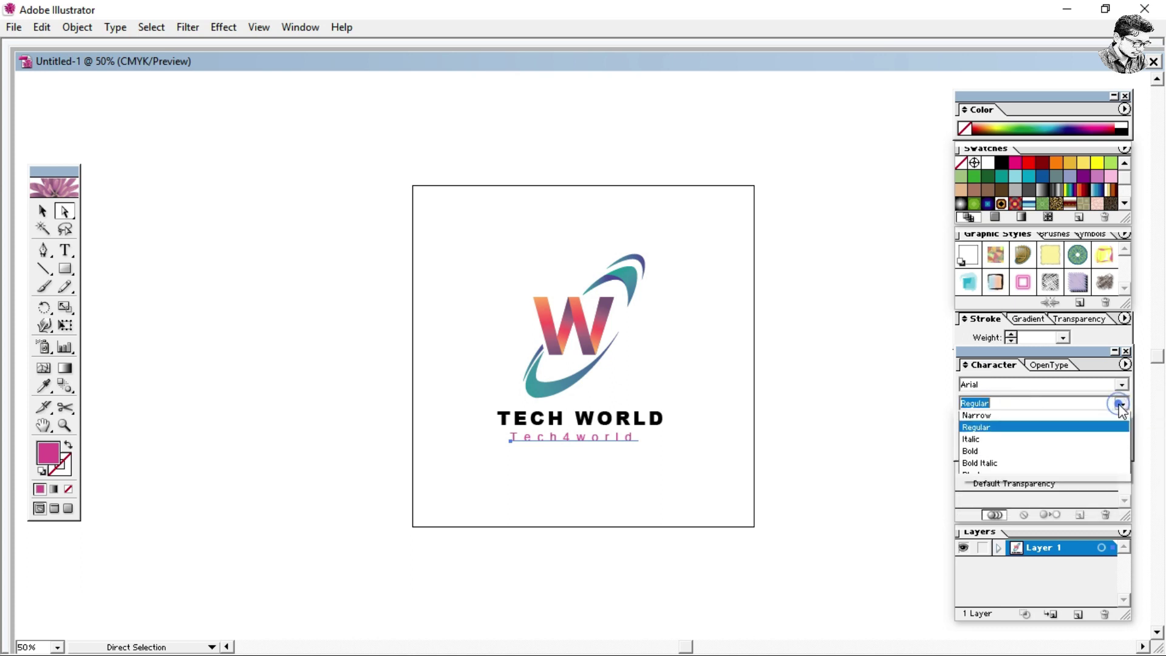
click(999, 454)
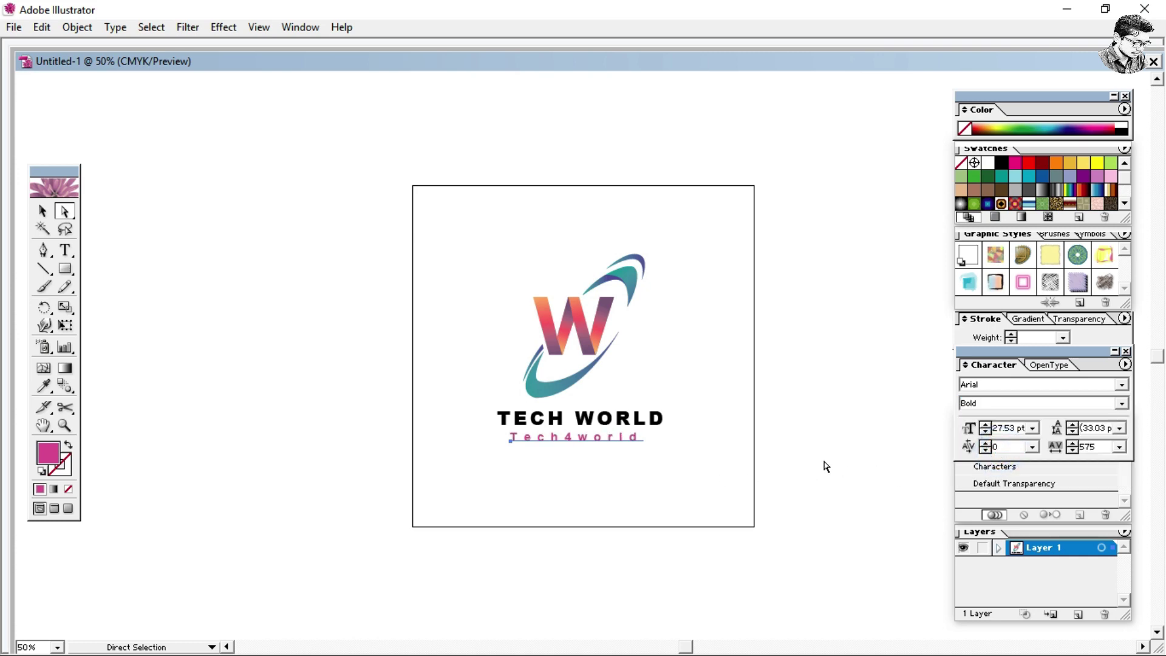
click(663, 465)
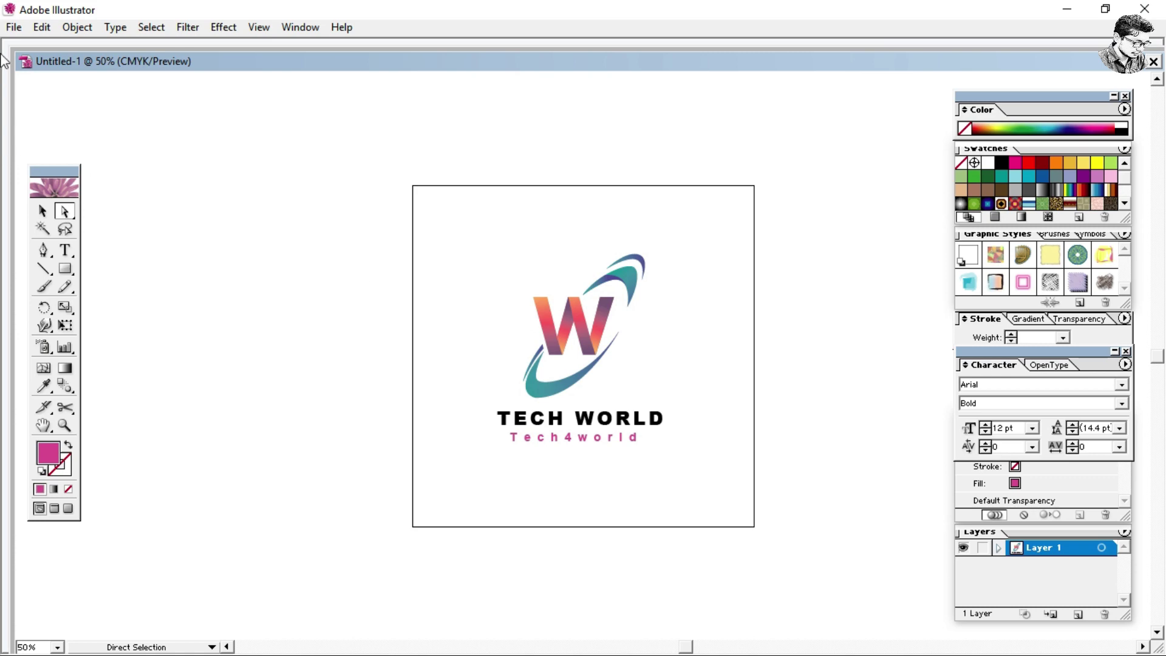
- Export over Logo without BC.png as a 300 ppi transparent PNG
click(14, 26)
click(42, 290)
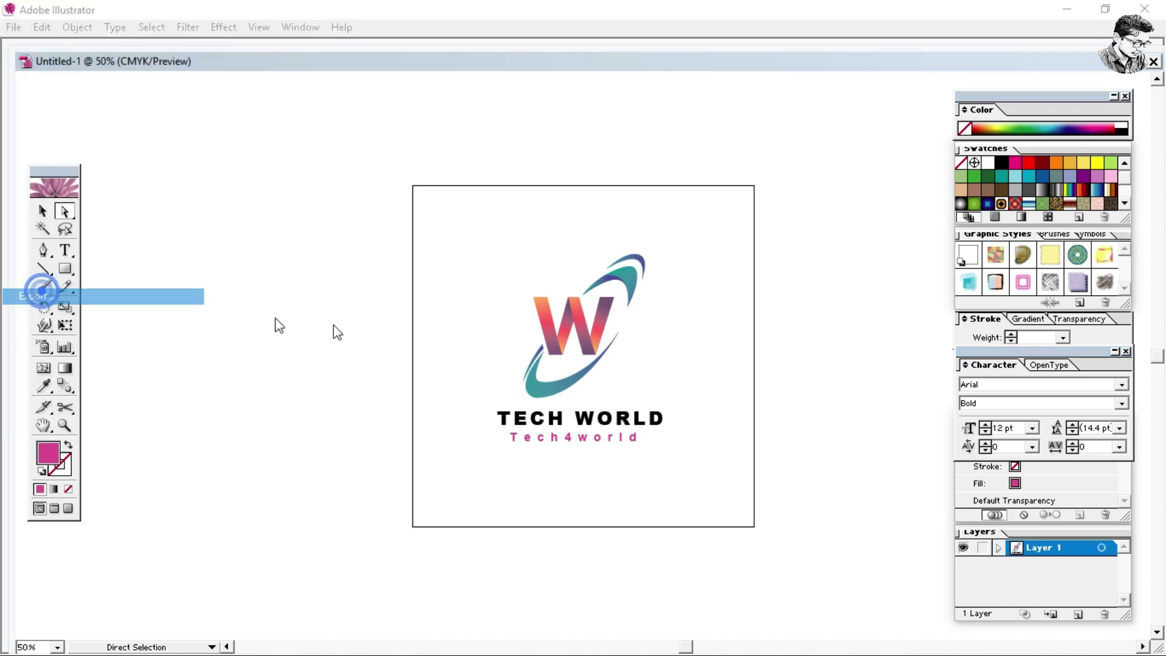
click(122, 286)
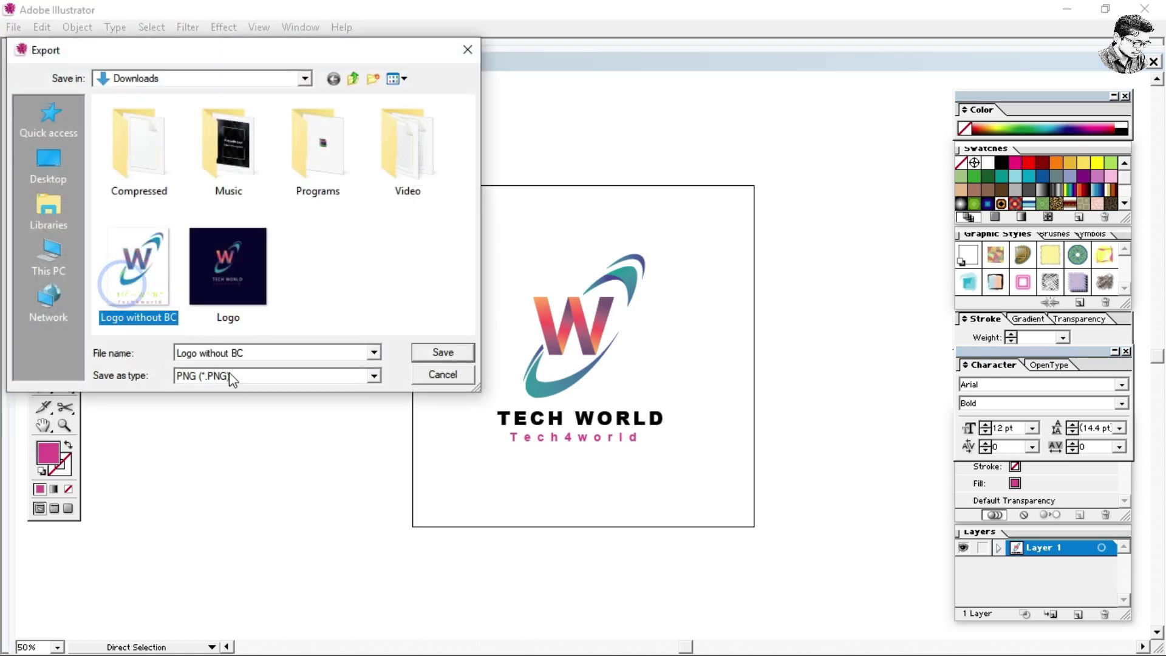
click(442, 355)
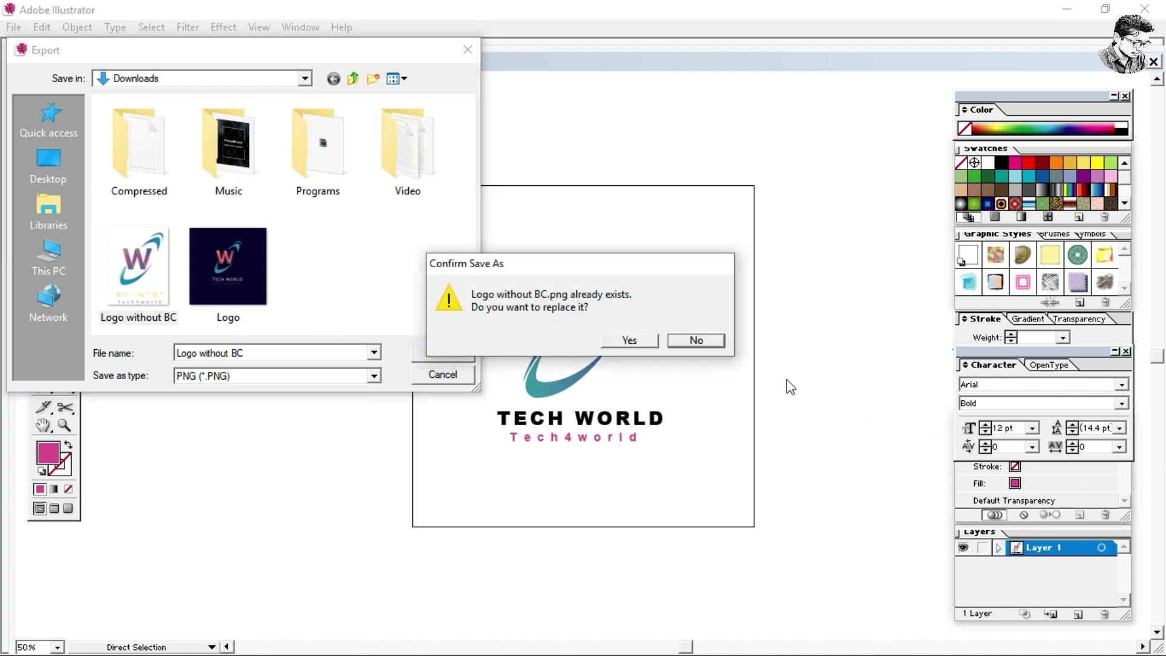
click(626, 342)
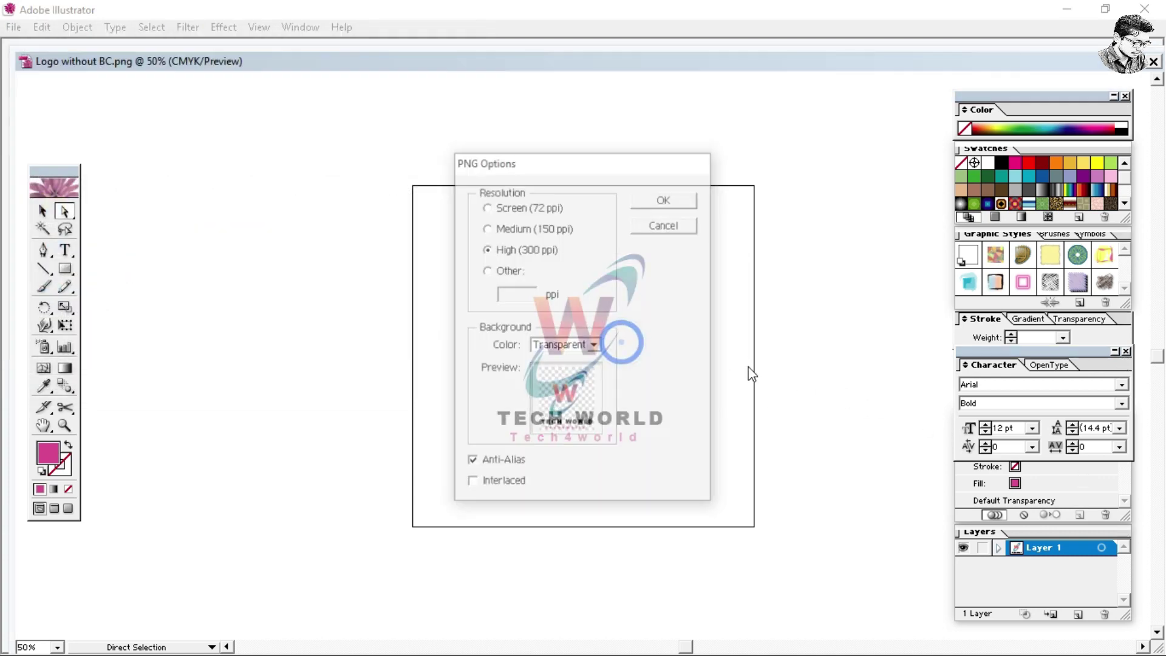
click(665, 200)
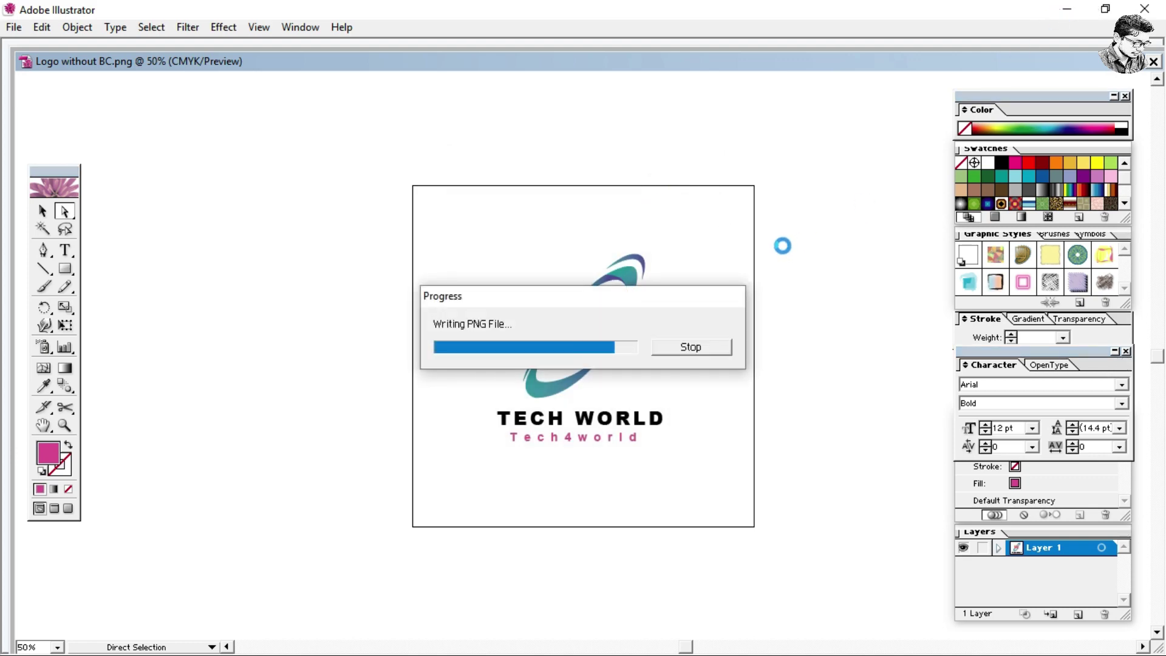
click(1067, 8)
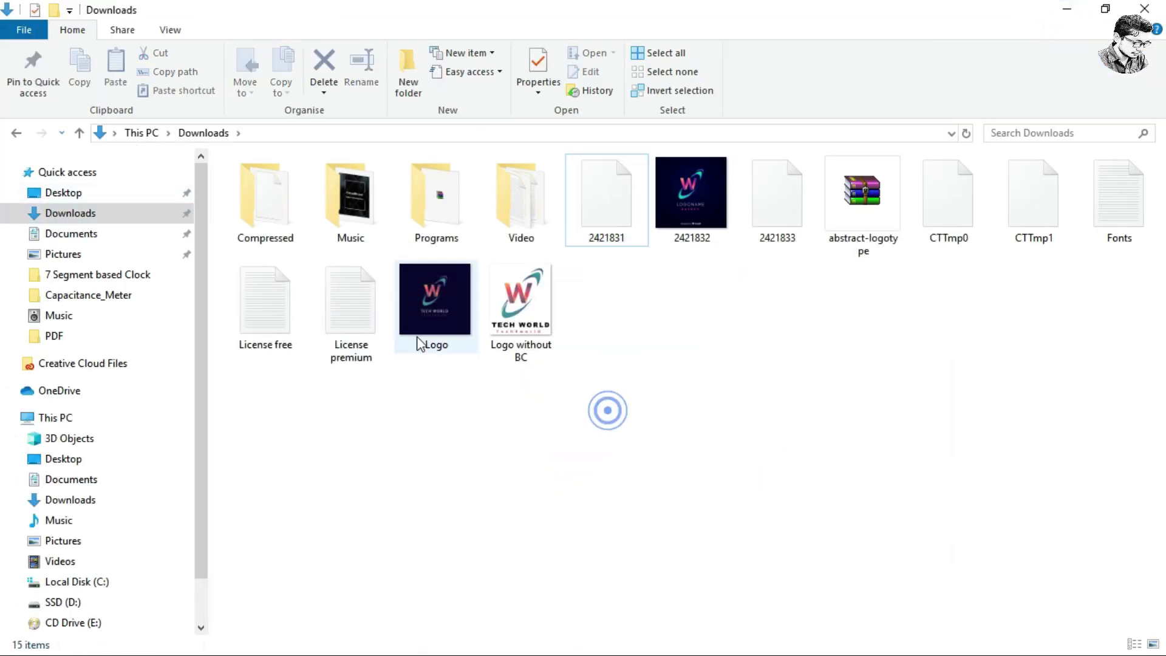
click(428, 312)
double_click(428, 310)
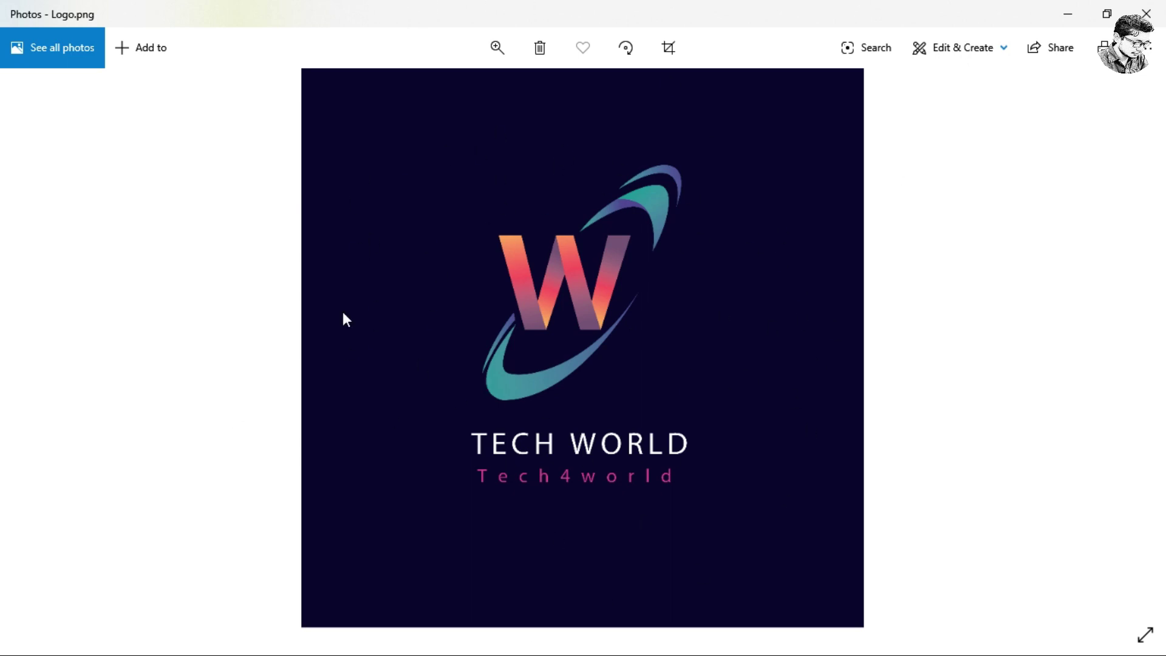
click(1146, 14)
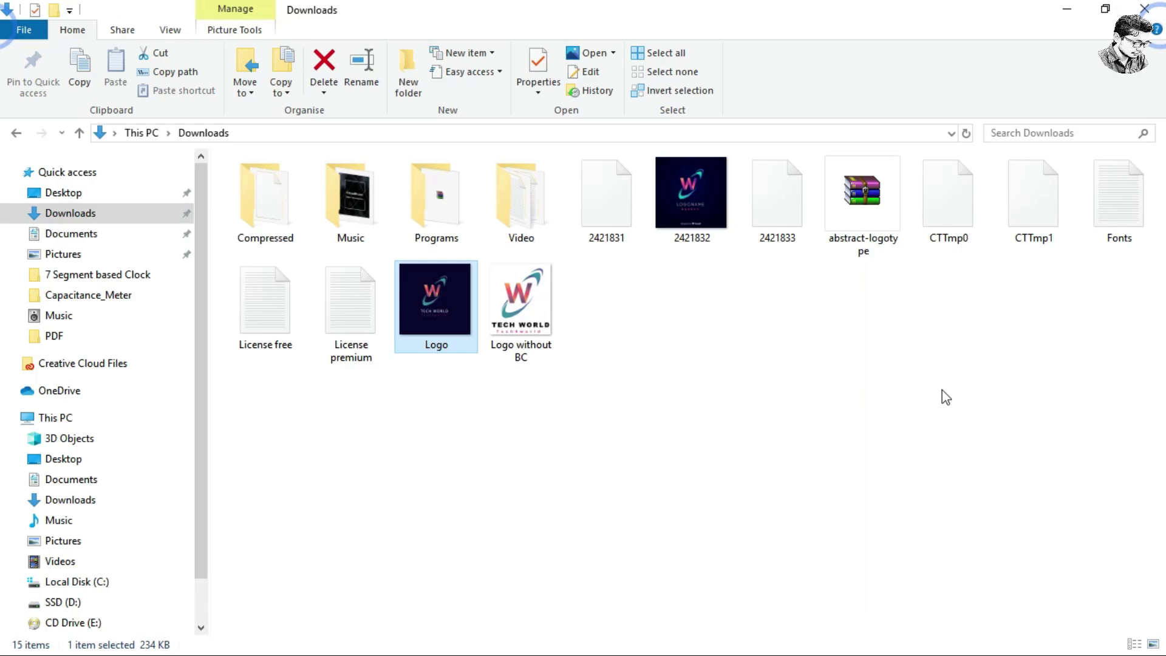
- Open Logo without BC.png from File Explorer in Windows Photos
double_click(498, 314)
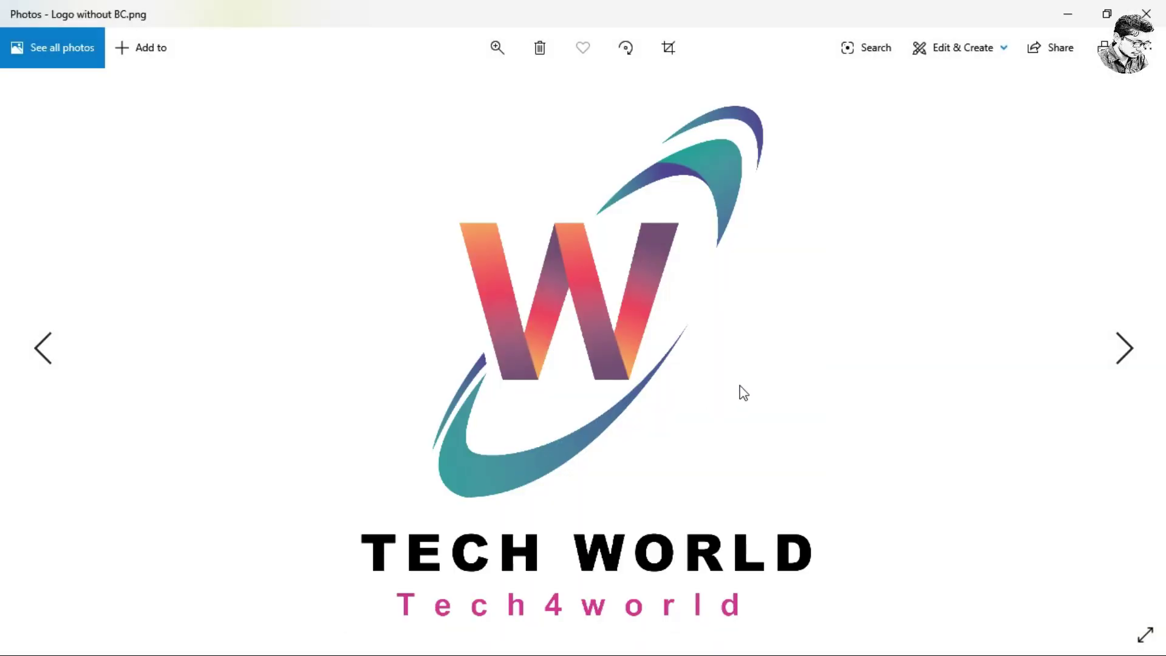